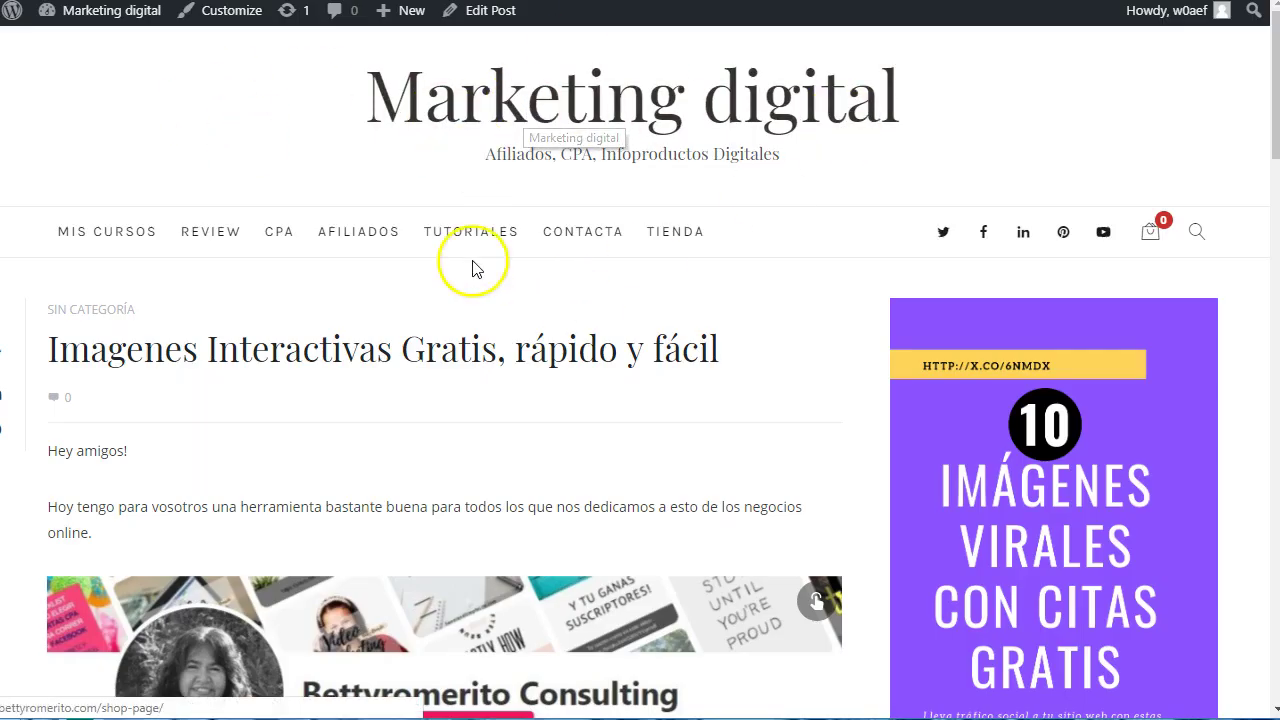
Step: Examine the interactive Bettyromerito Consulting image and its hotspots embedded in the blog post "Imagenes Interactivas Gratis, rápido y fácil"
scroll(114, 286, "down", 2)
scroll(314, 263, "down", 2)
scroll(325, 266, "down", 2)
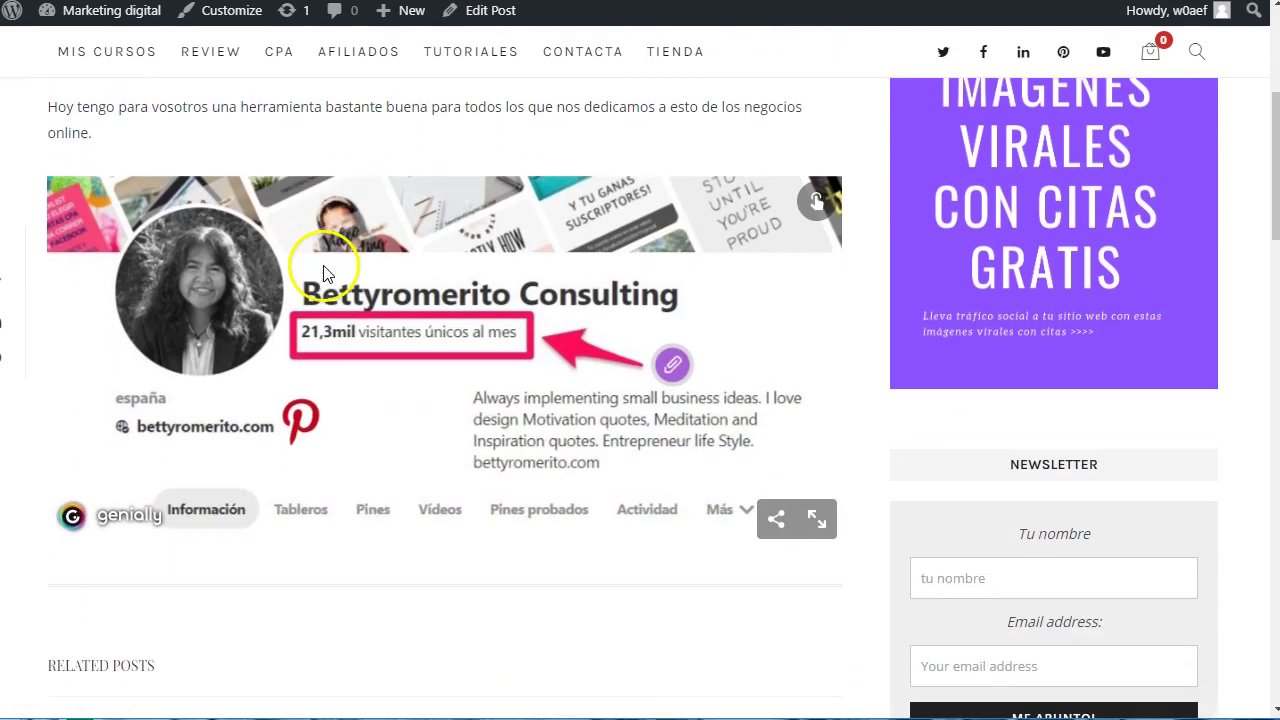
left_click(295, 428)
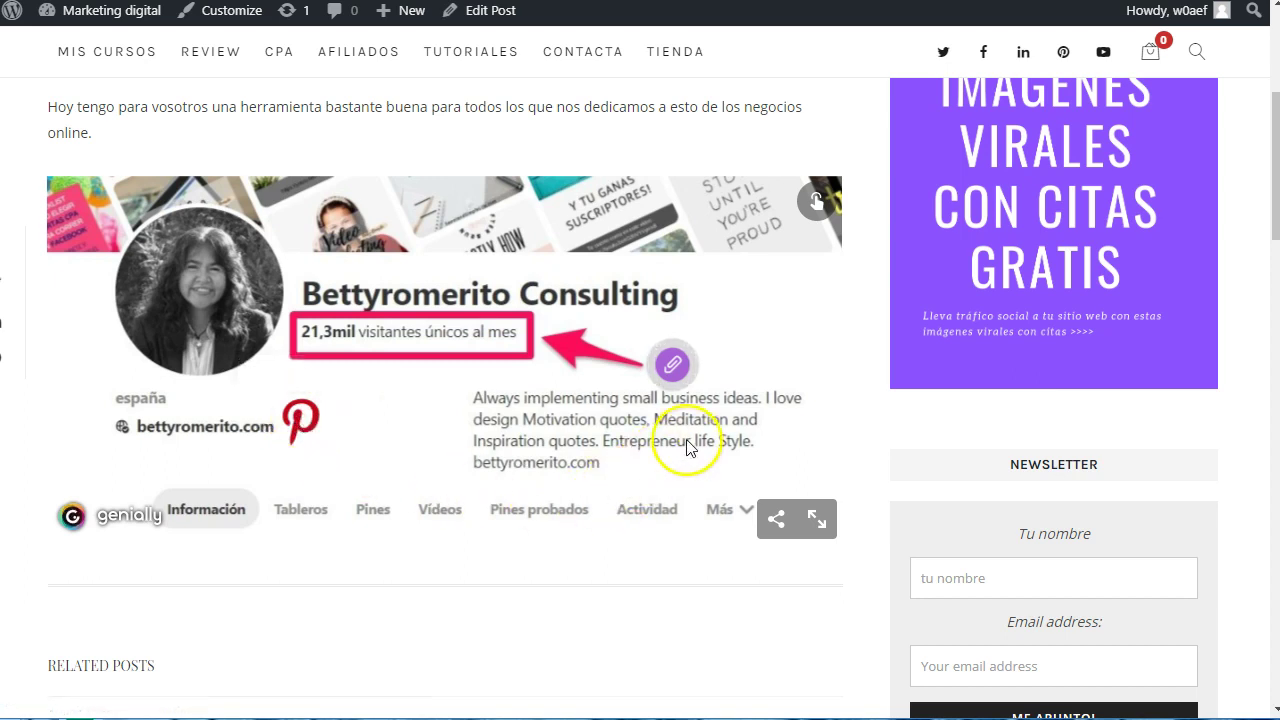
mouse_move(676, 378)
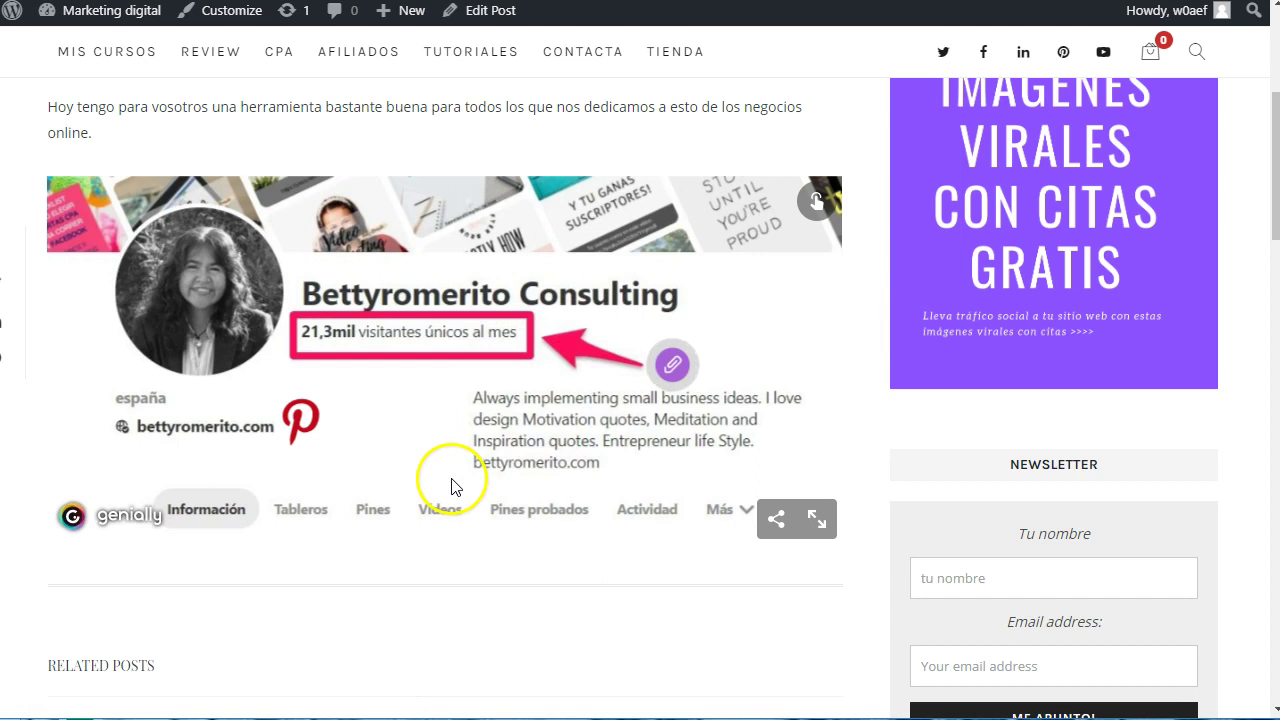
left_click(486, 217)
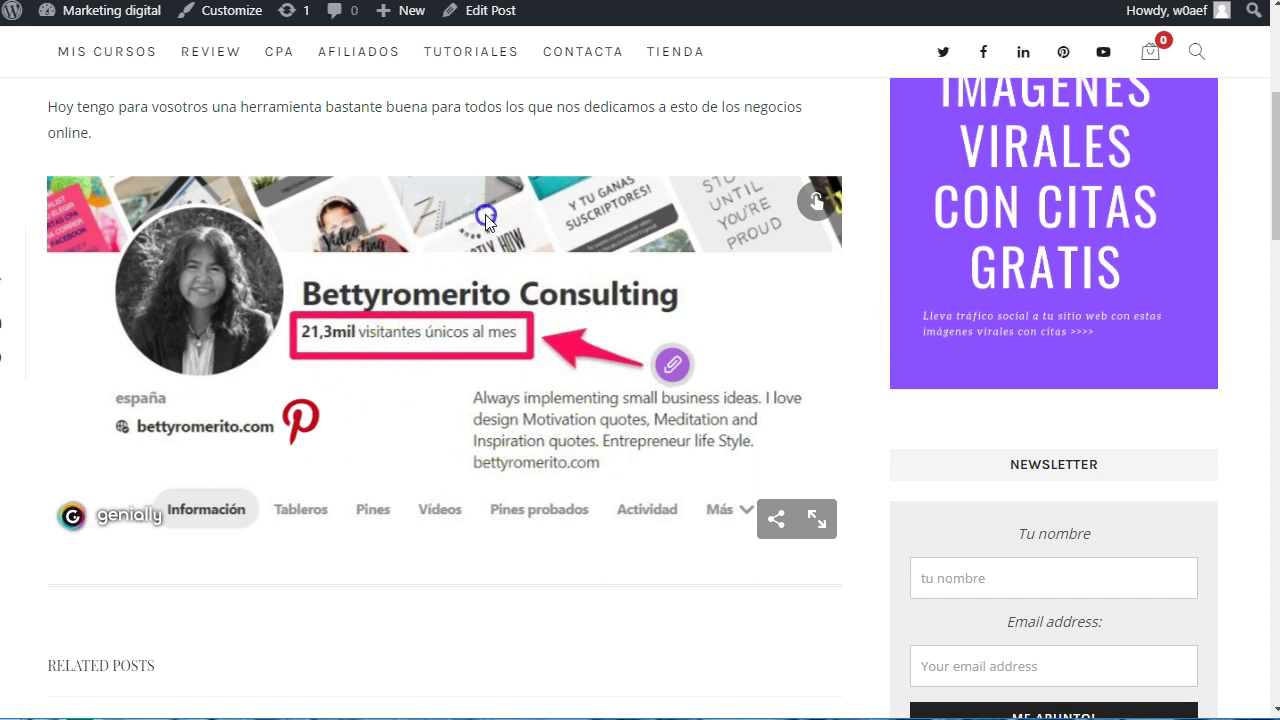
scroll(313, 523, "down", 1)
scroll(311, 525, "up", 2)
scroll(308, 526, "up", 1)
scroll(310, 524, "down", 1)
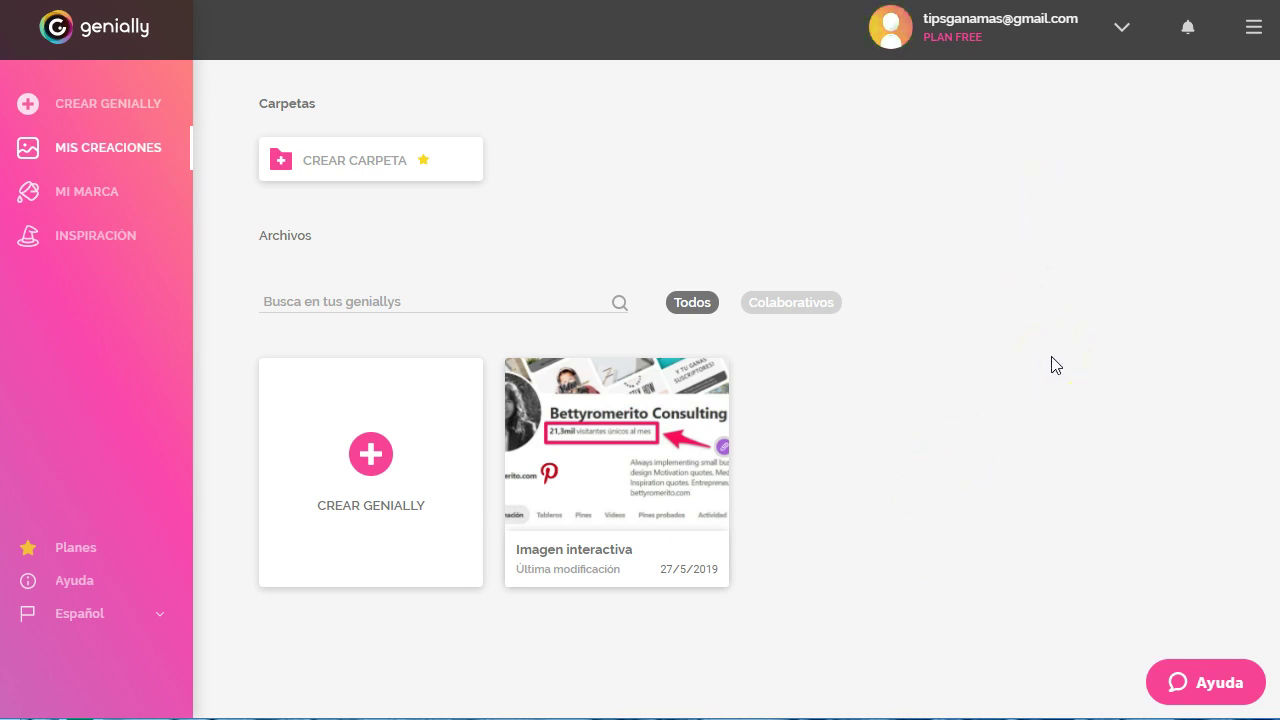
Step: Switch to Genially, start a new creation and choose the Imagen Interactiva type
left_click(76, 110)
mouse_move(430, 308)
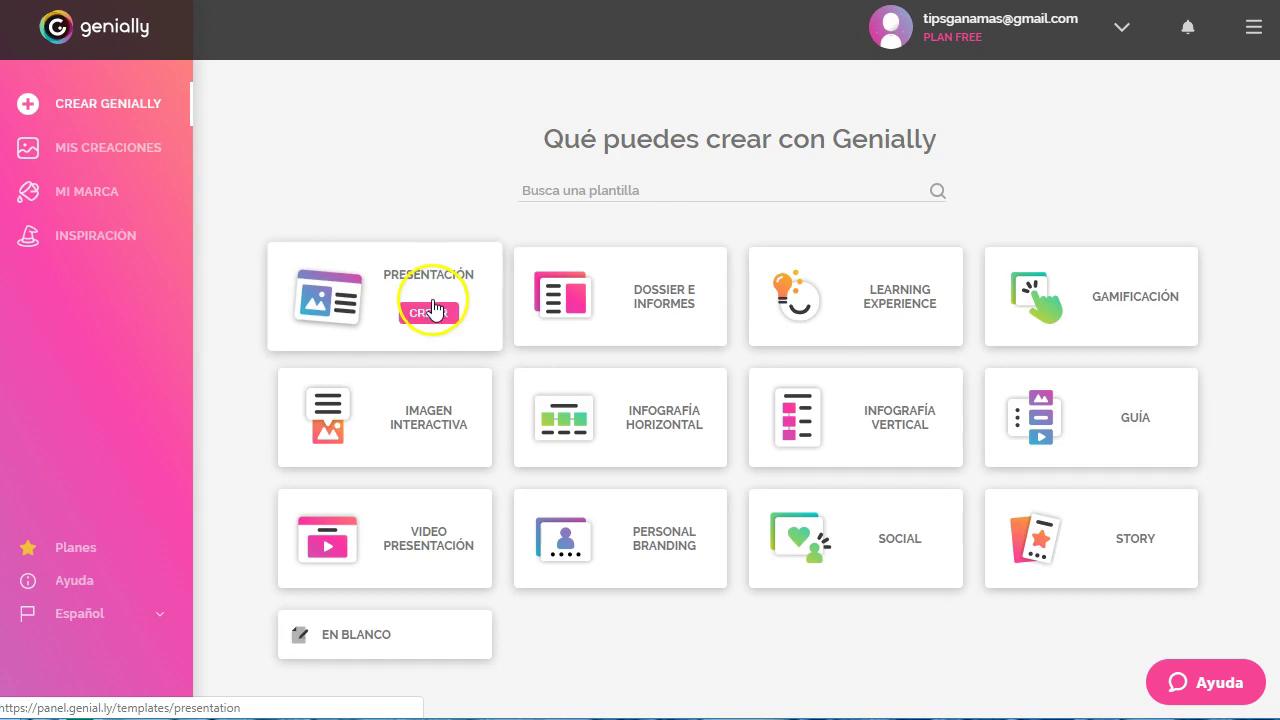
mouse_move(656, 328)
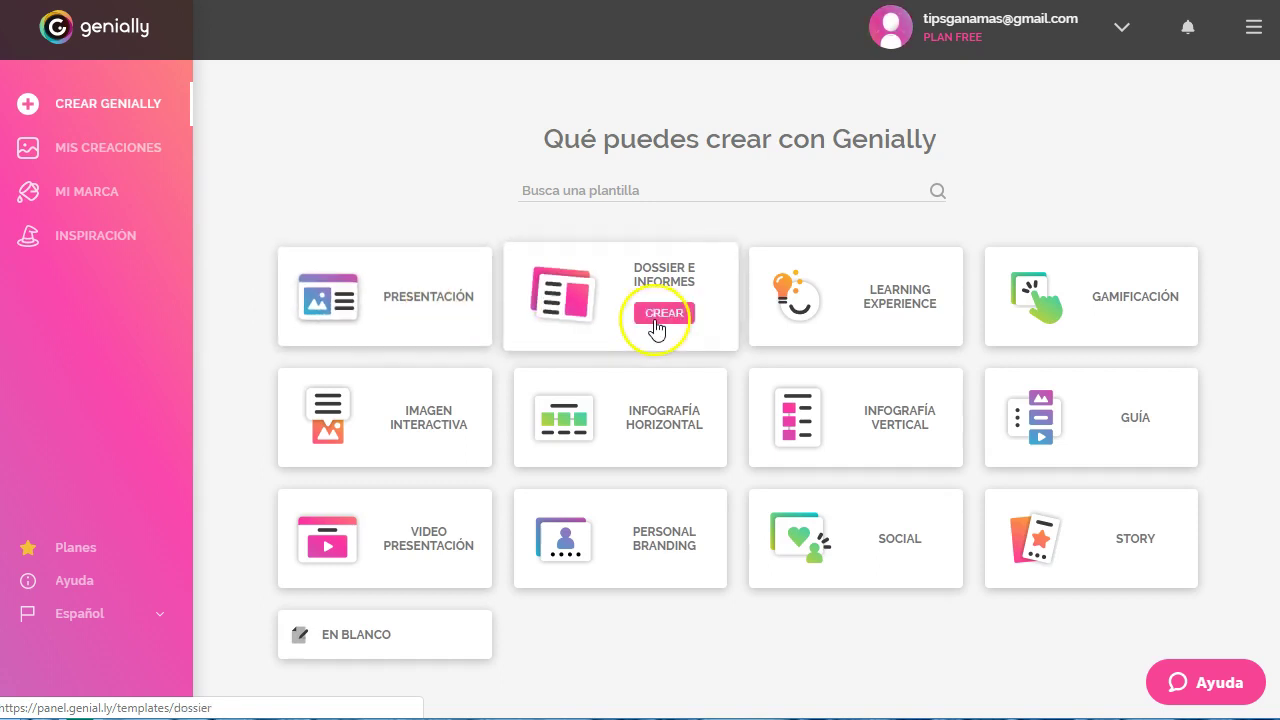
mouse_move(881, 331)
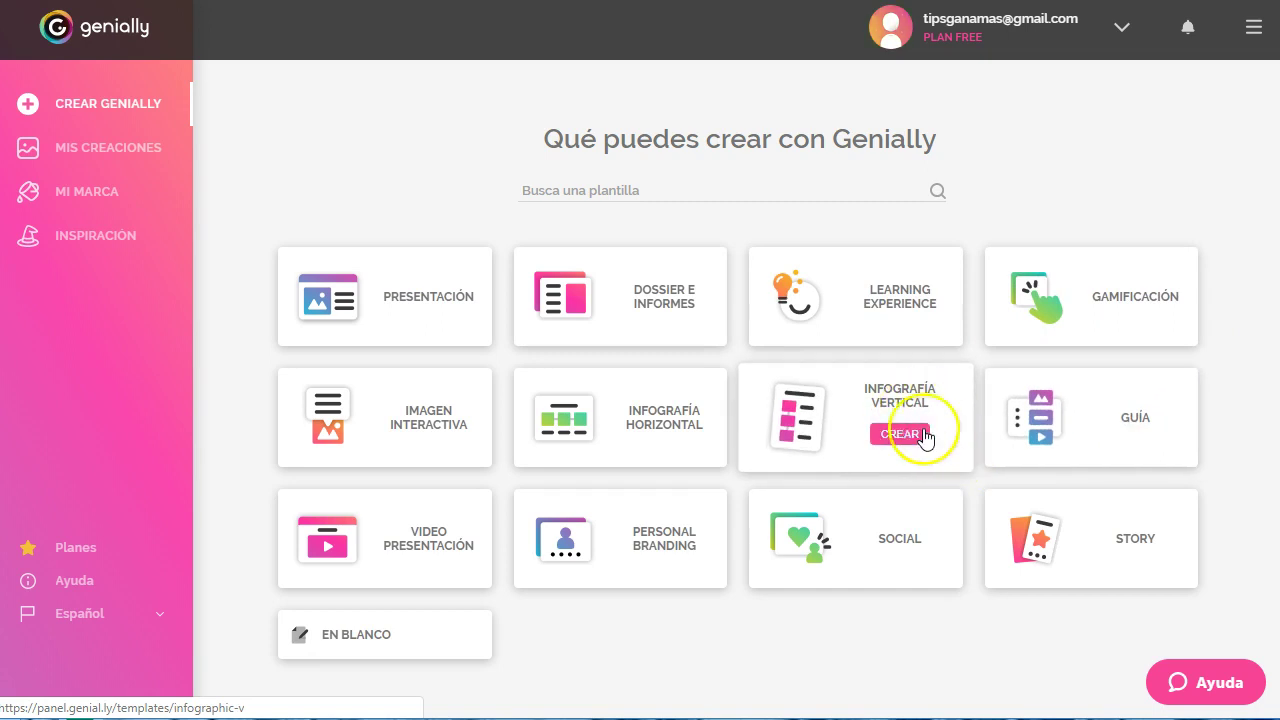
mouse_move(678, 447)
mouse_move(434, 443)
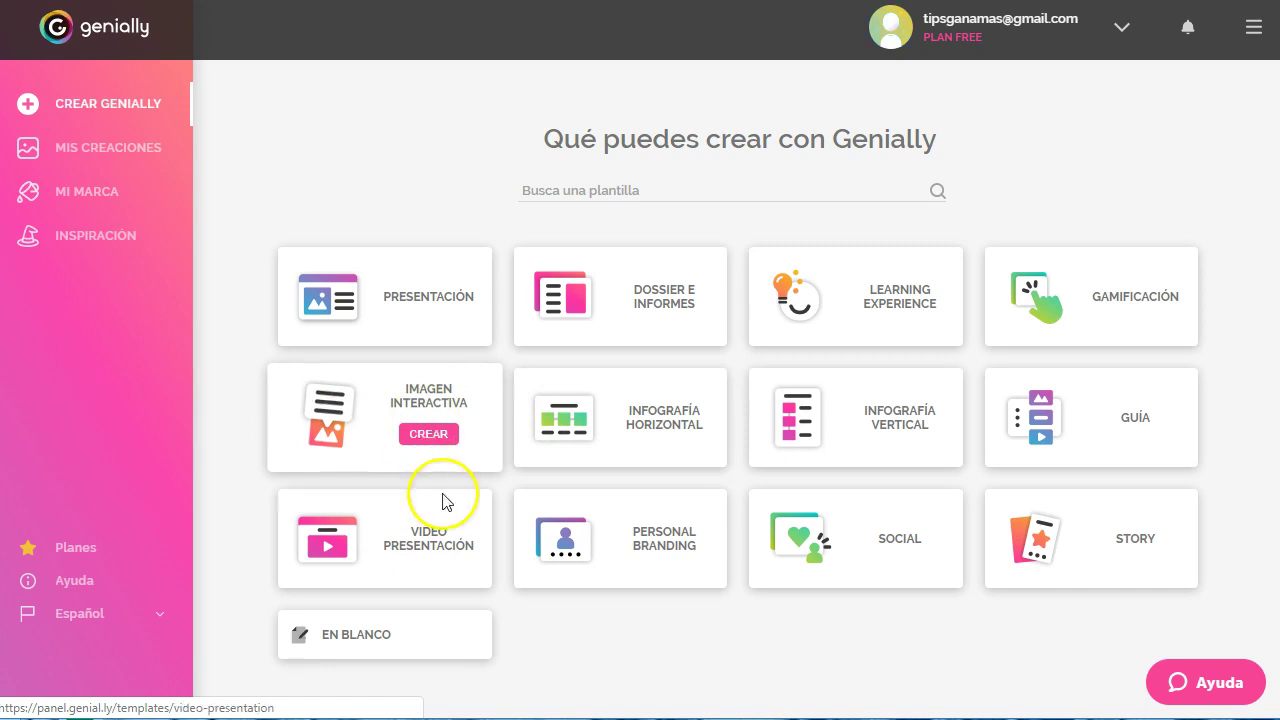
mouse_move(442, 550)
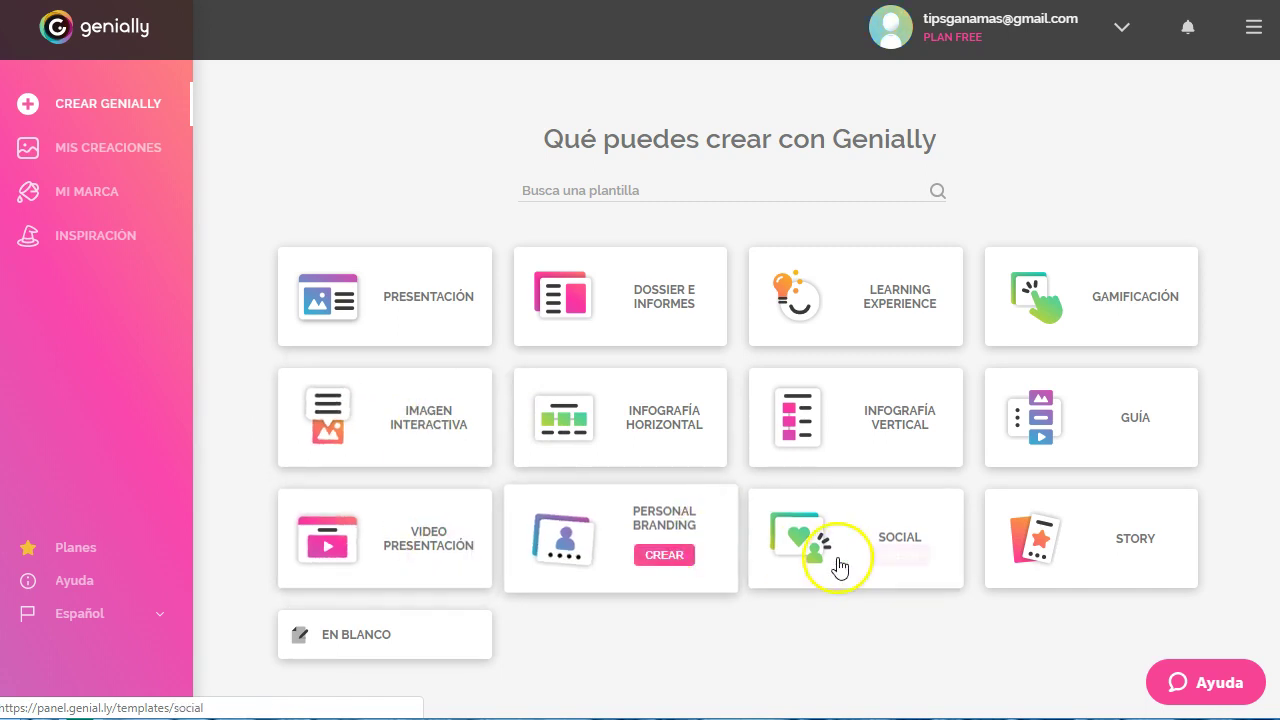
mouse_move(847, 567)
mouse_move(1077, 571)
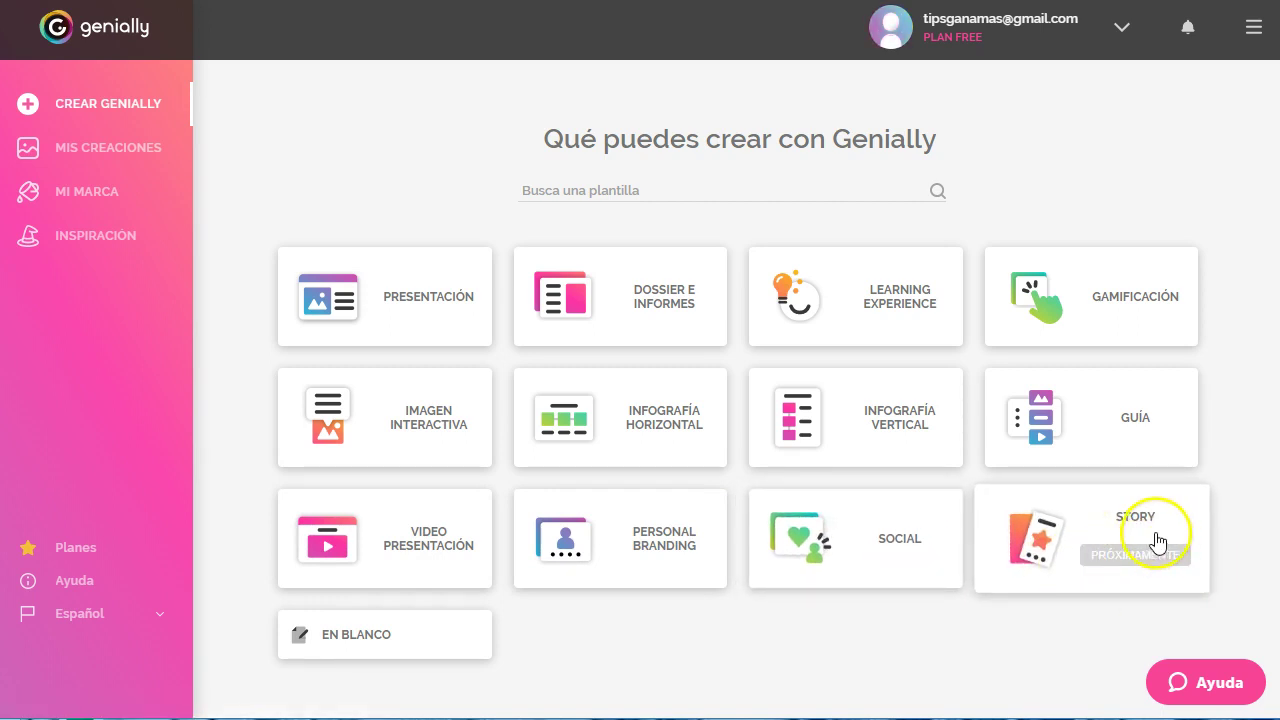
mouse_move(390, 643)
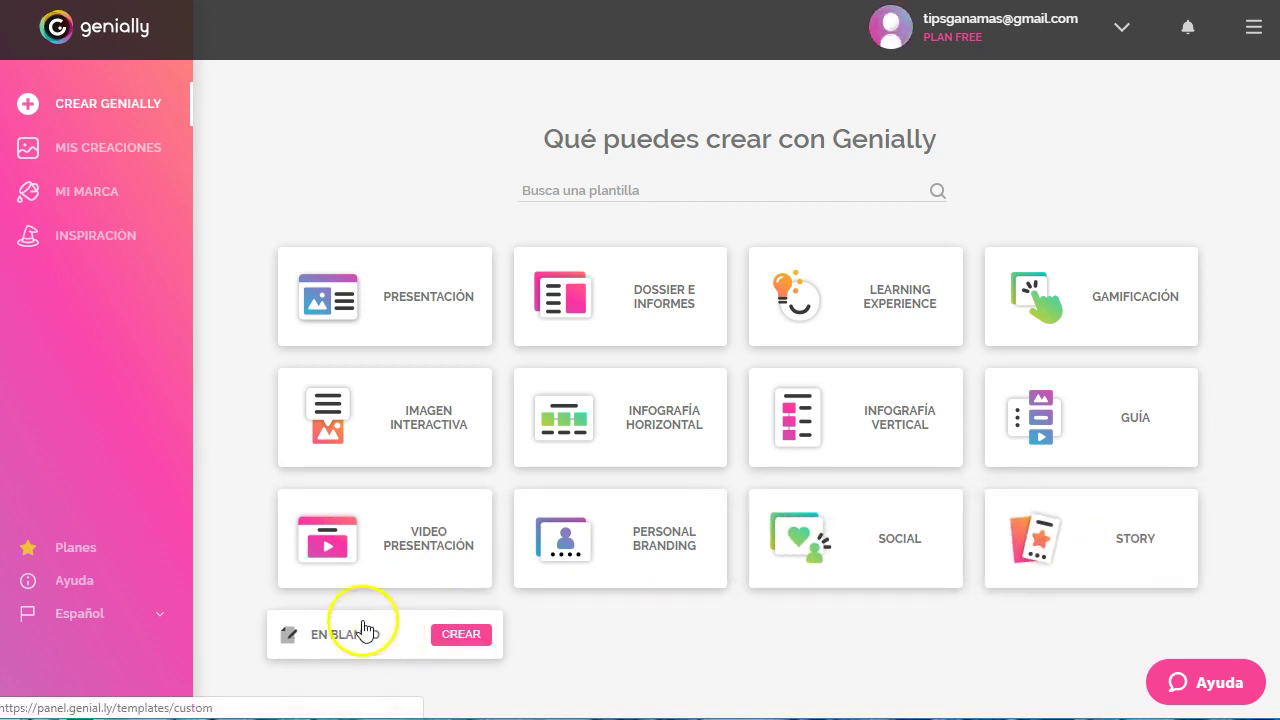
mouse_move(757, 400)
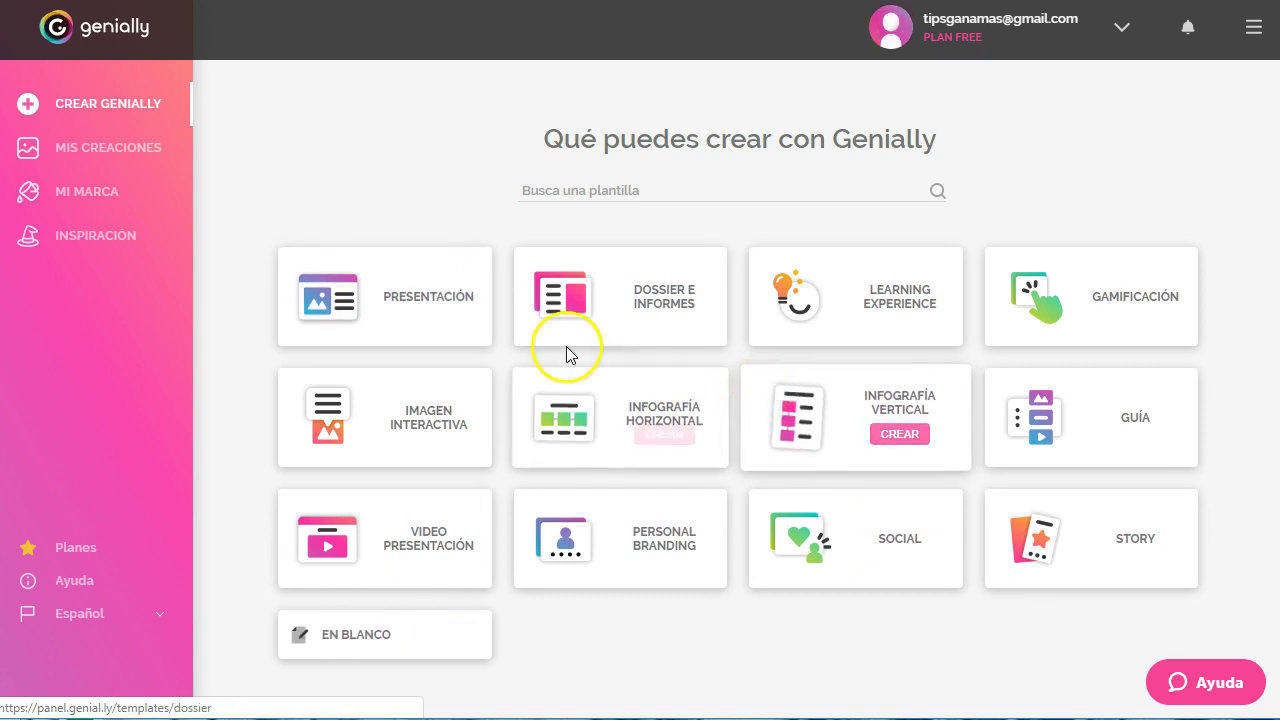
mouse_move(386, 540)
mouse_move(400, 428)
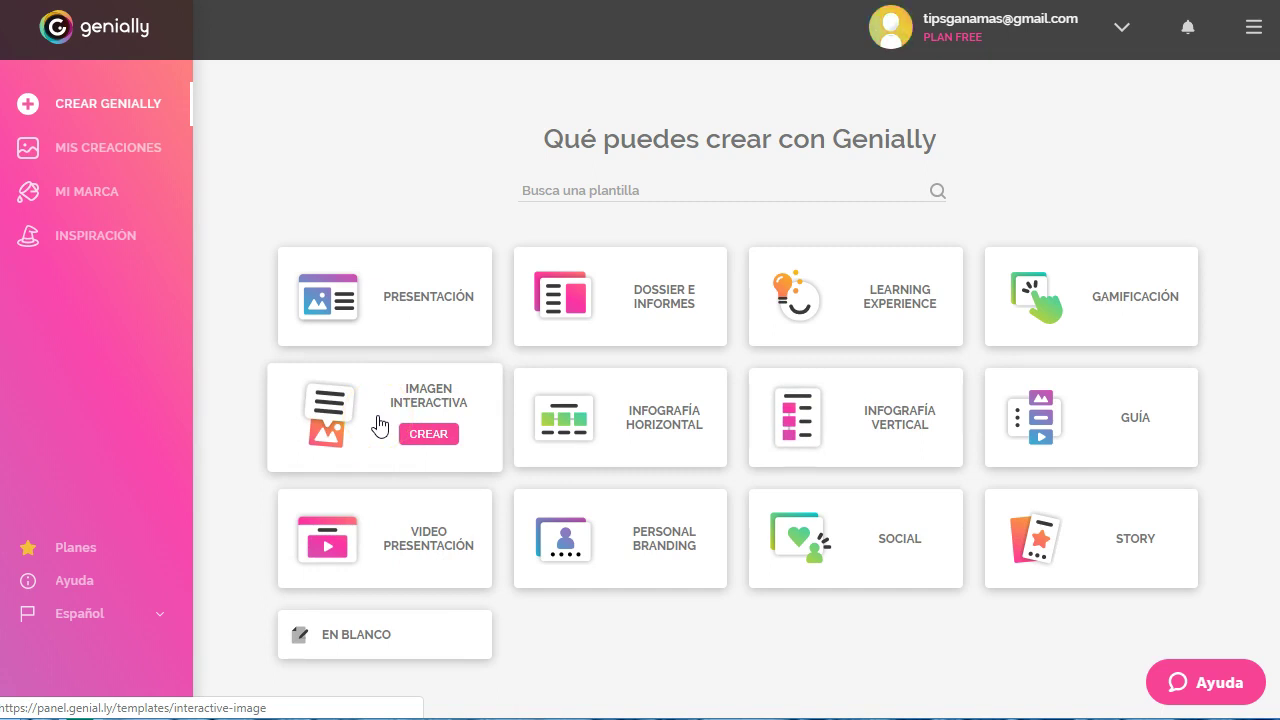
mouse_move(745, 432)
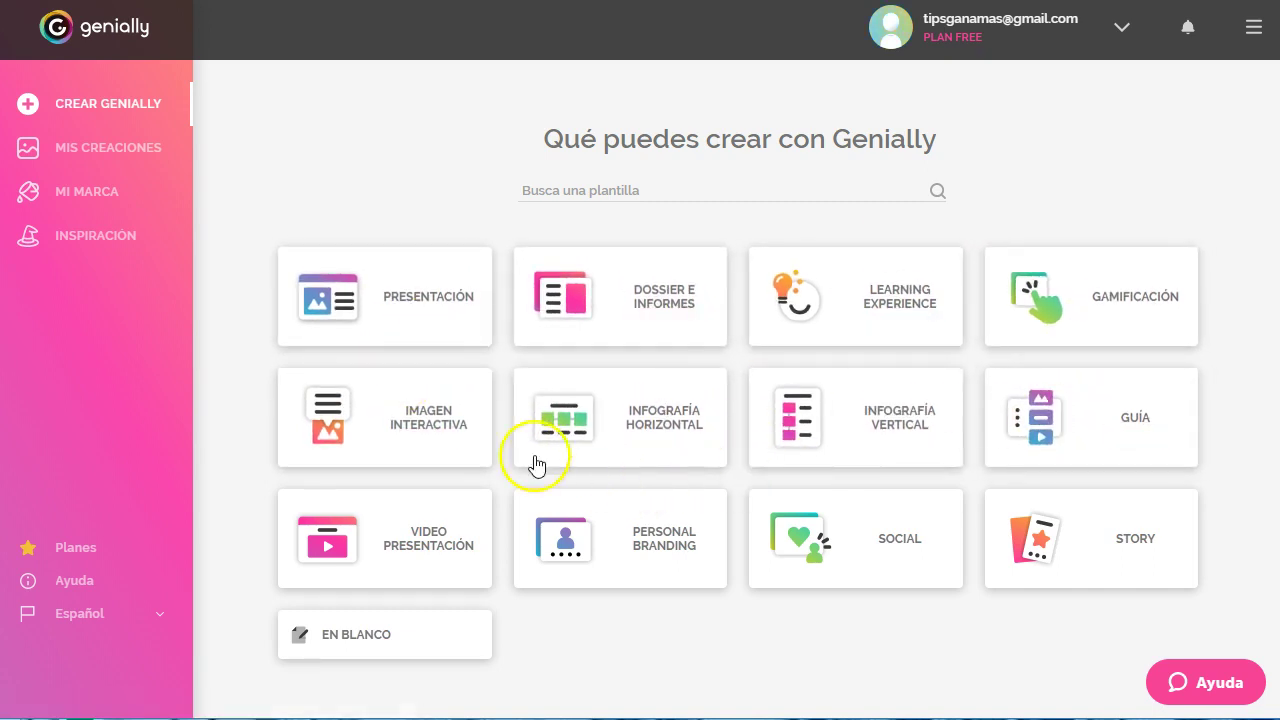
left_click(370, 408)
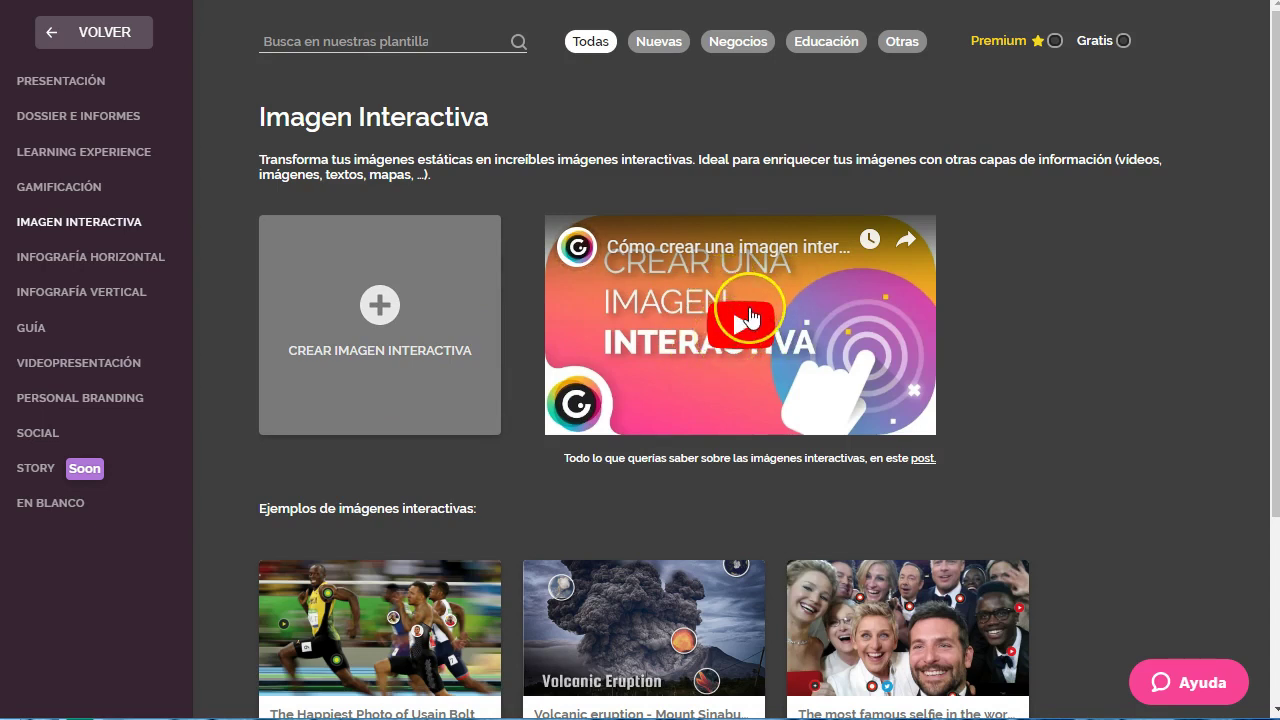
Step: Look through the example interactive images and filter the templates by Gratis
scroll(751, 318, "down", 1)
scroll(751, 318, "down", 1)
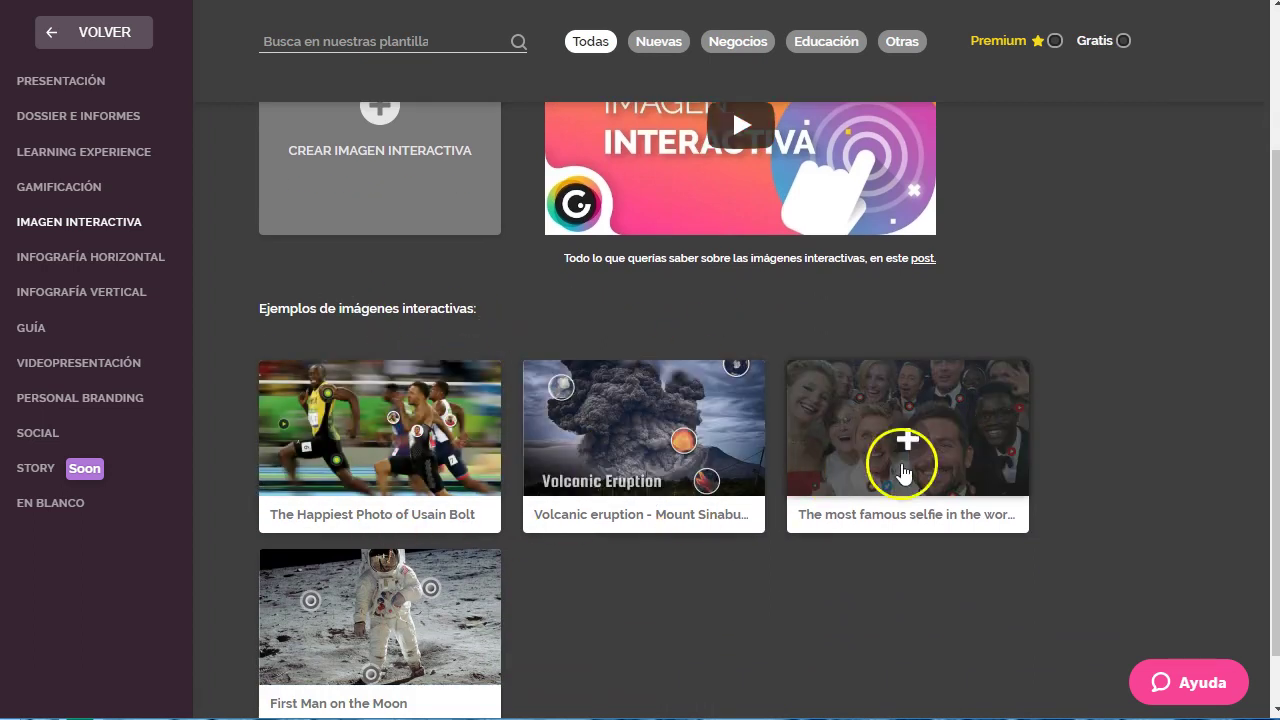
scroll(900, 457, "down", 1)
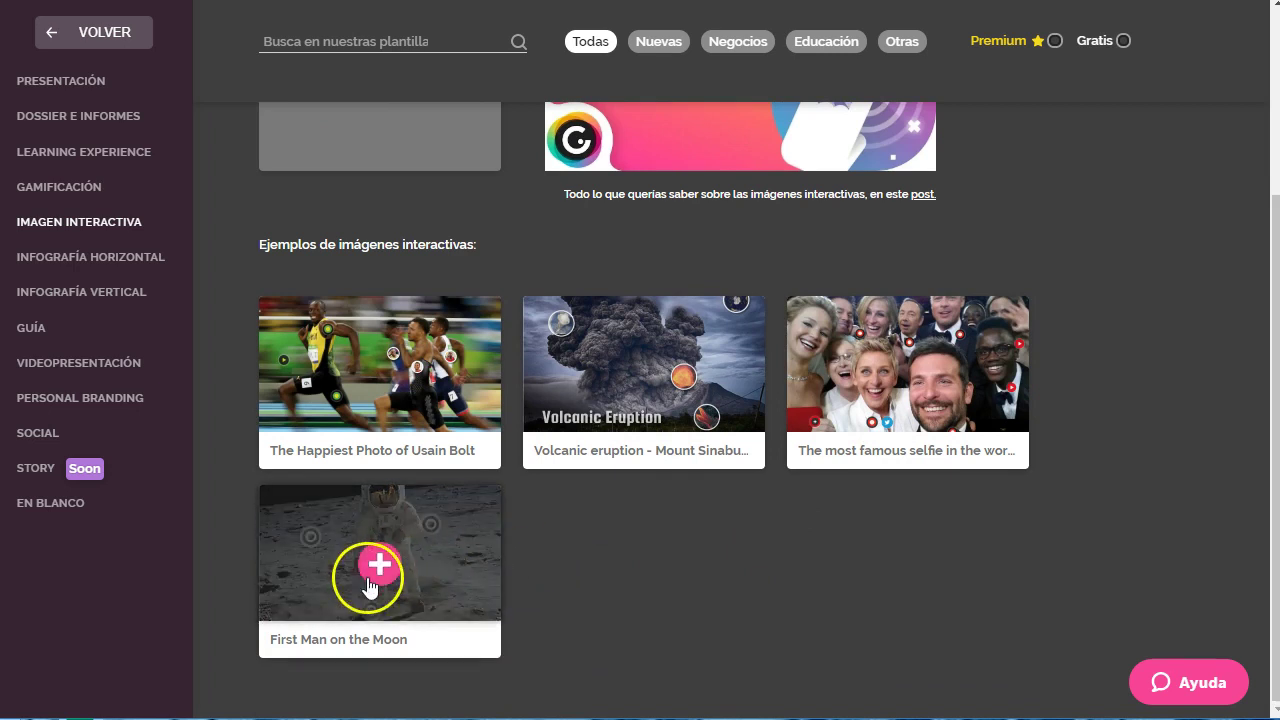
scroll(726, 547, "up", 3)
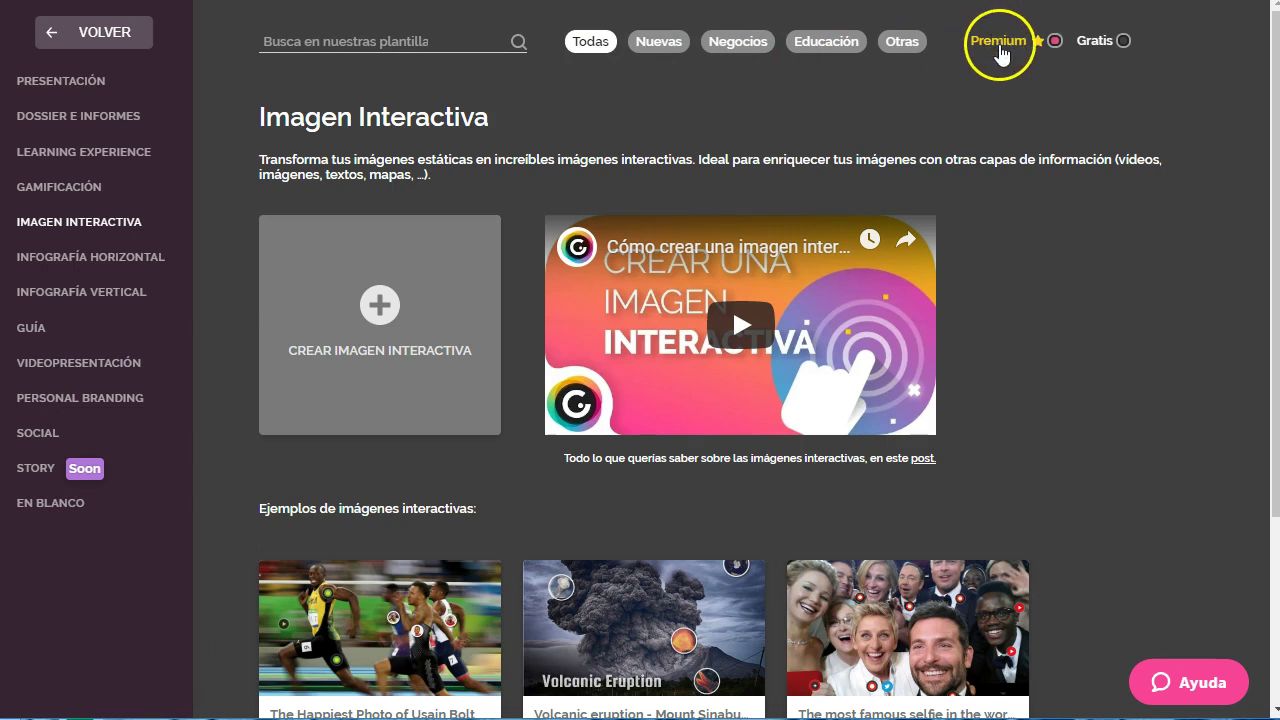
left_click(1121, 42)
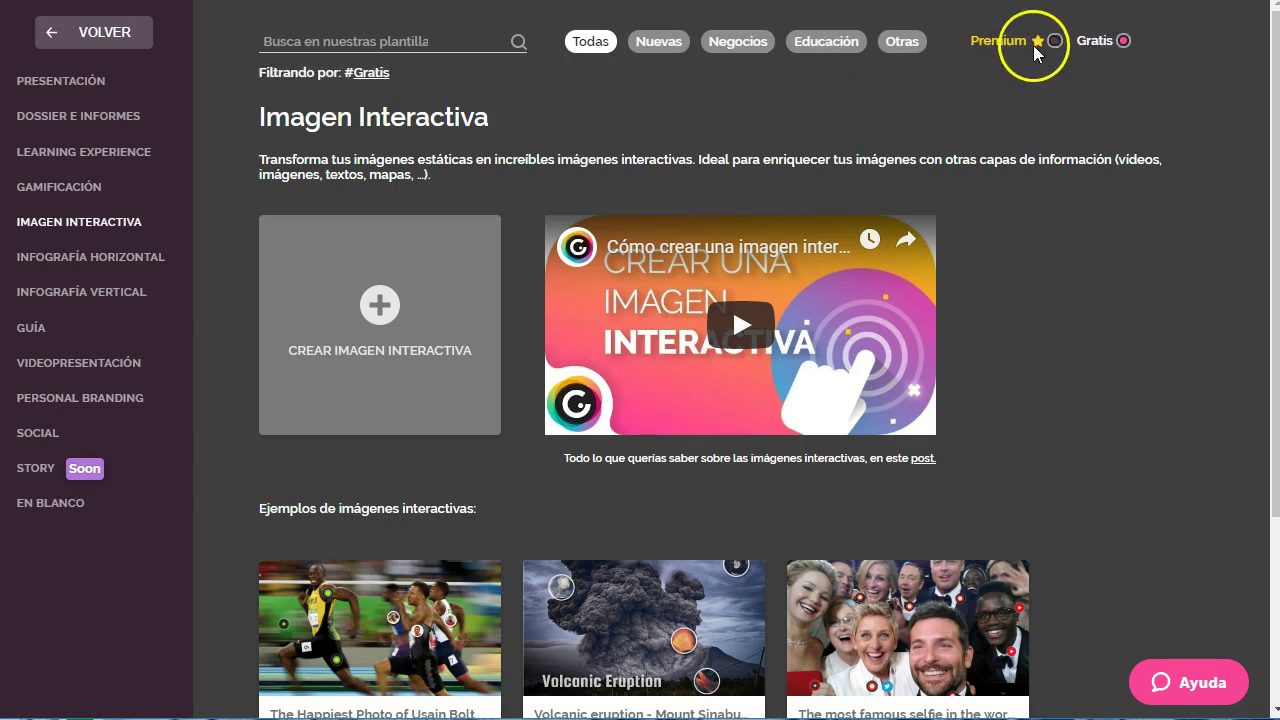
scroll(434, 409, "down", 3)
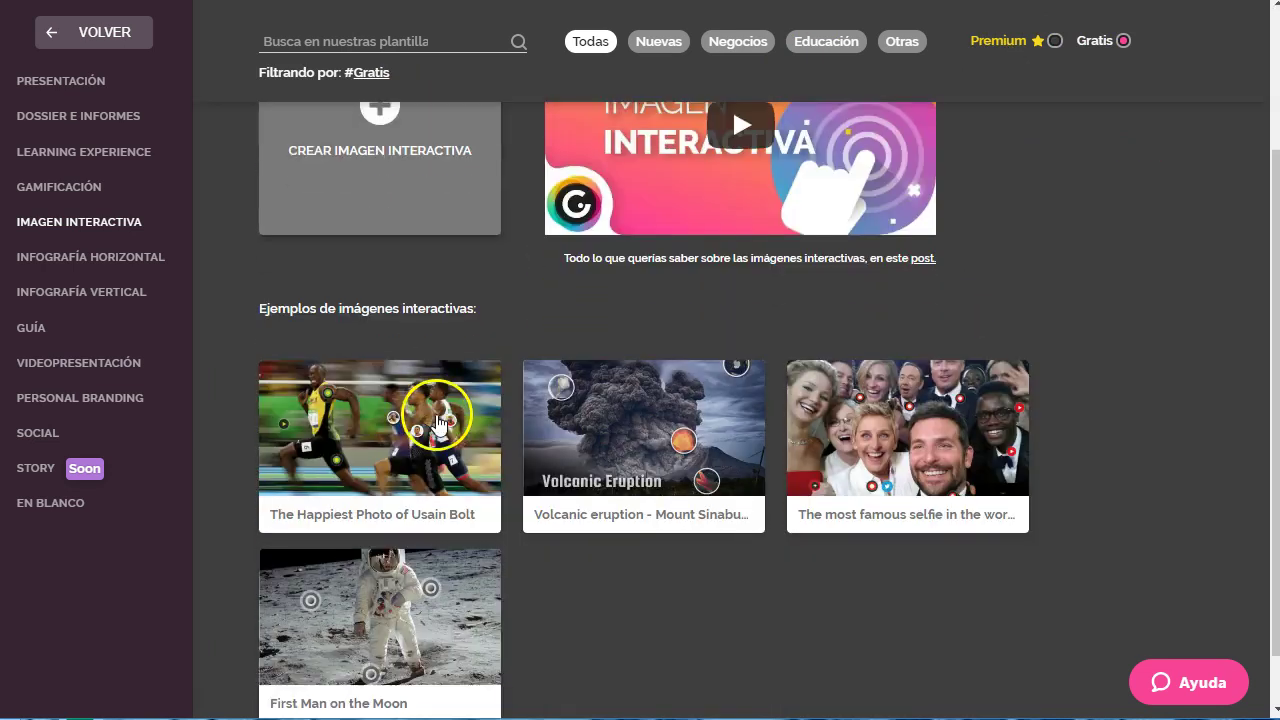
scroll(711, 468, "up", 3)
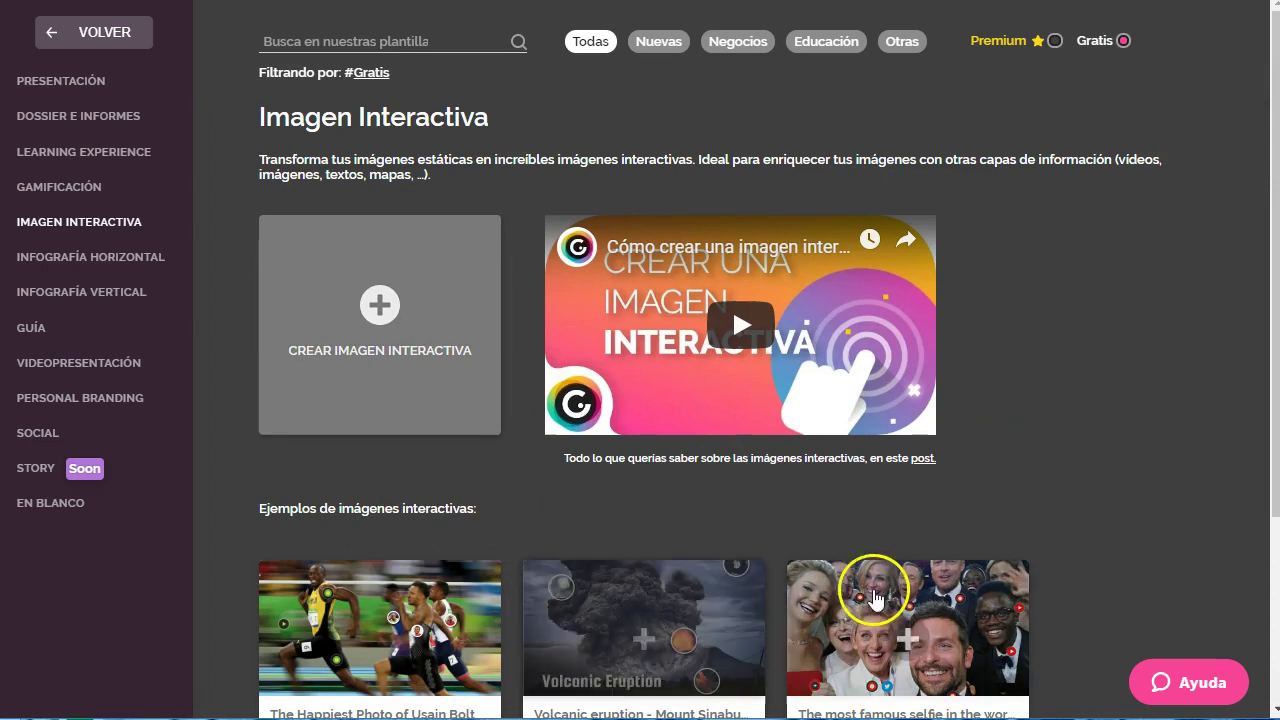
Step: Create an interactive image from the social media film strip JPG in the computer's Downloads folder
left_click(379, 306)
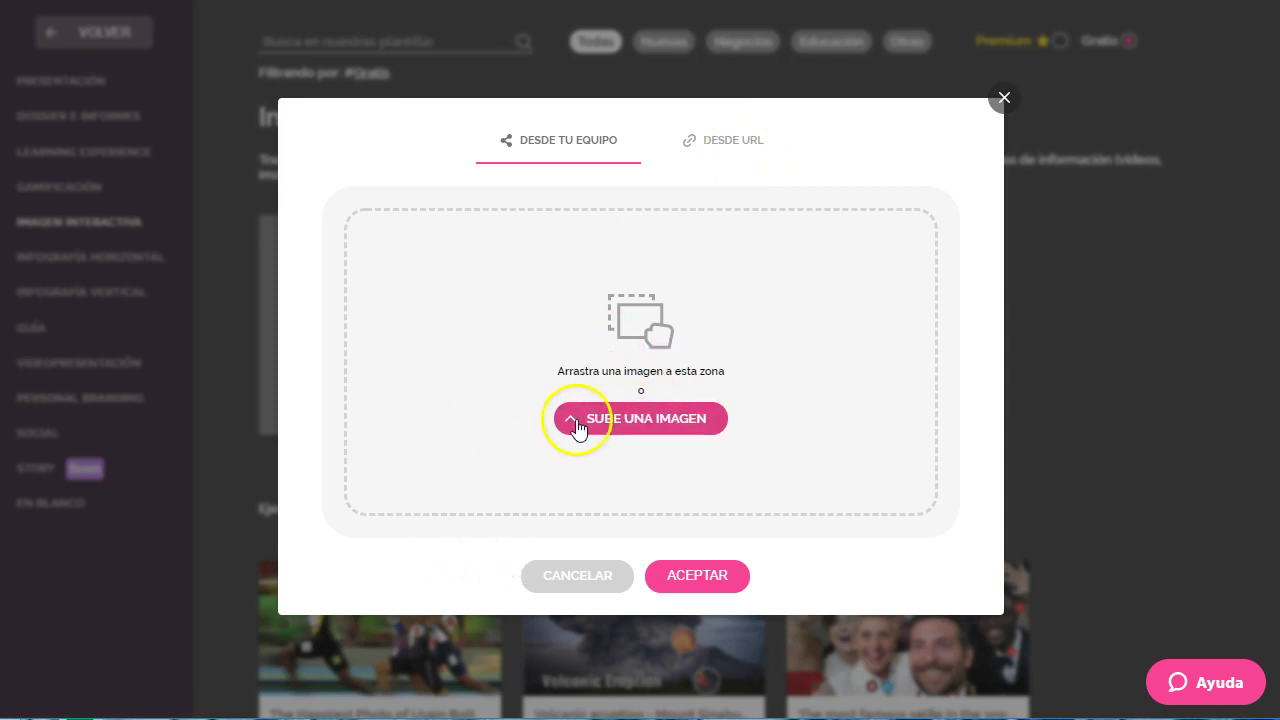
left_click(618, 428)
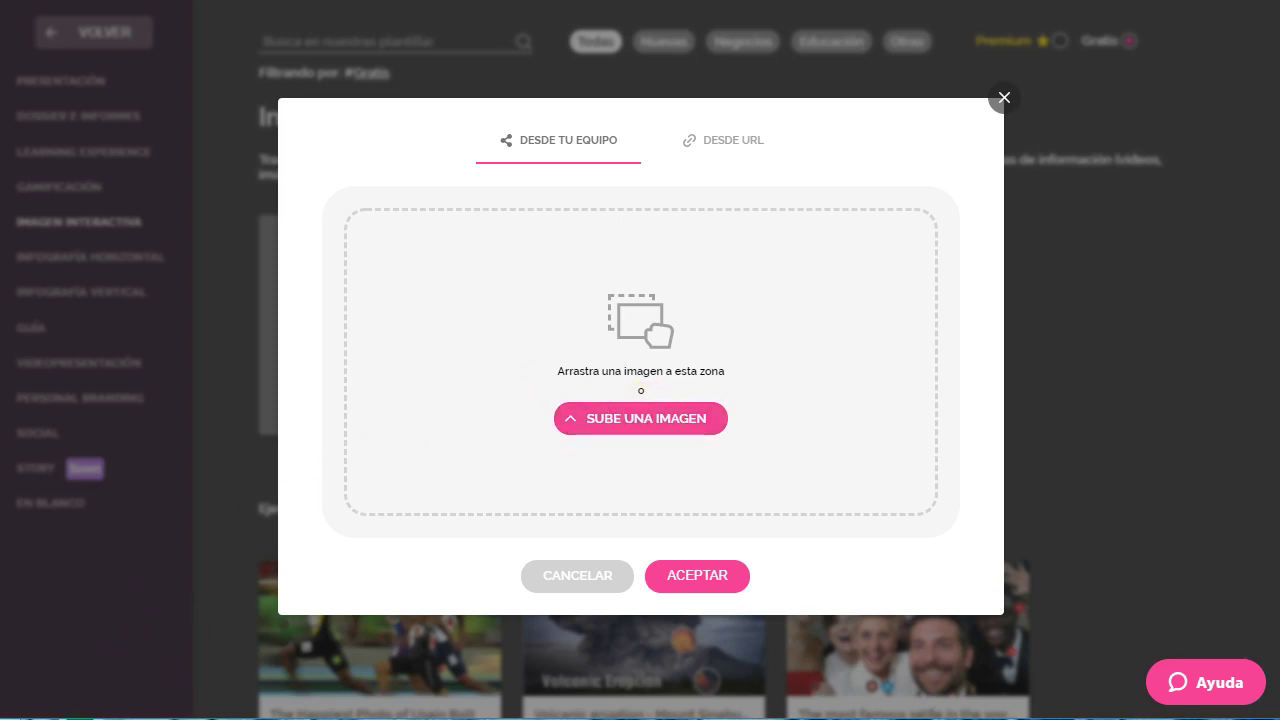
left_click(648, 419)
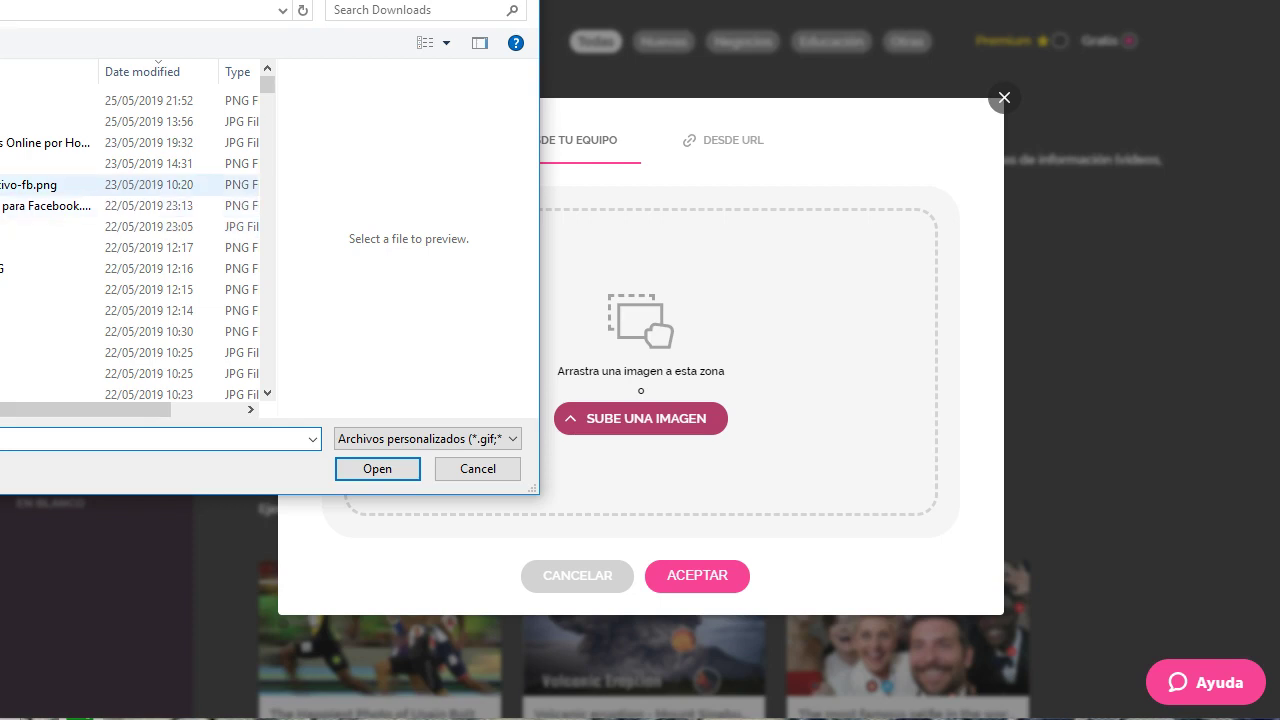
left_click(40, 184)
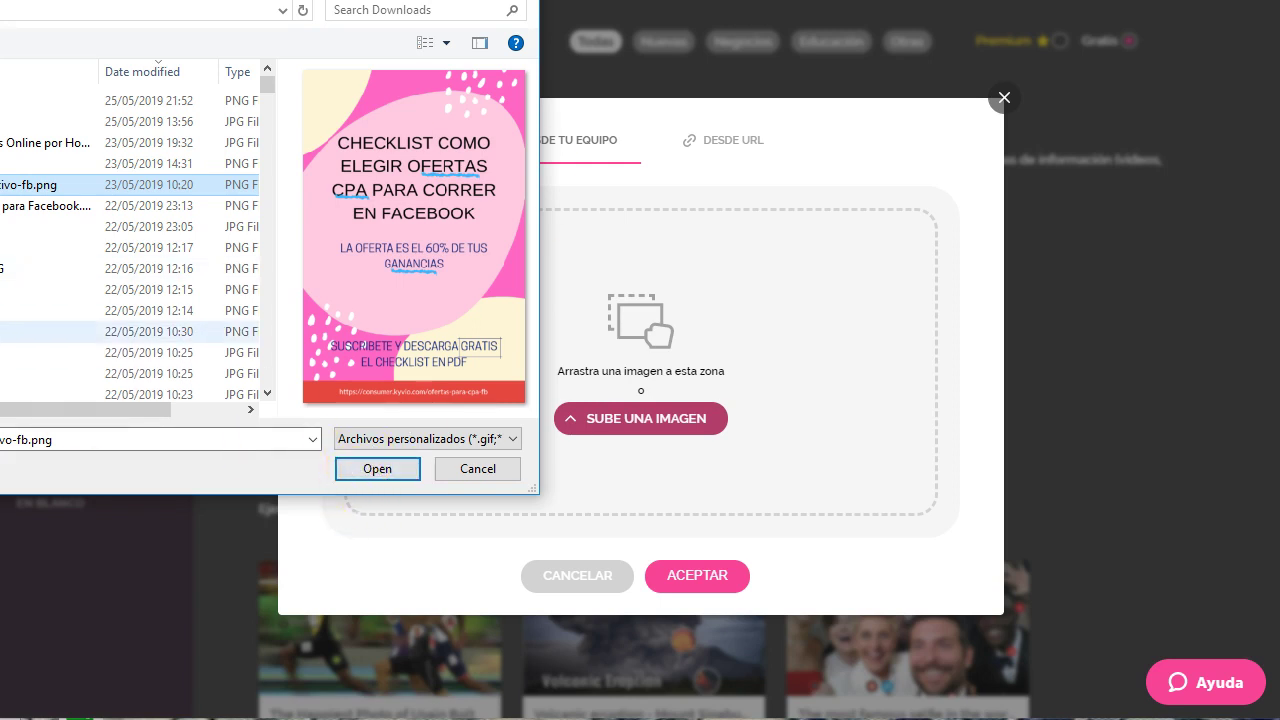
left_click(40, 331)
scroll(60, 300, "down", 2)
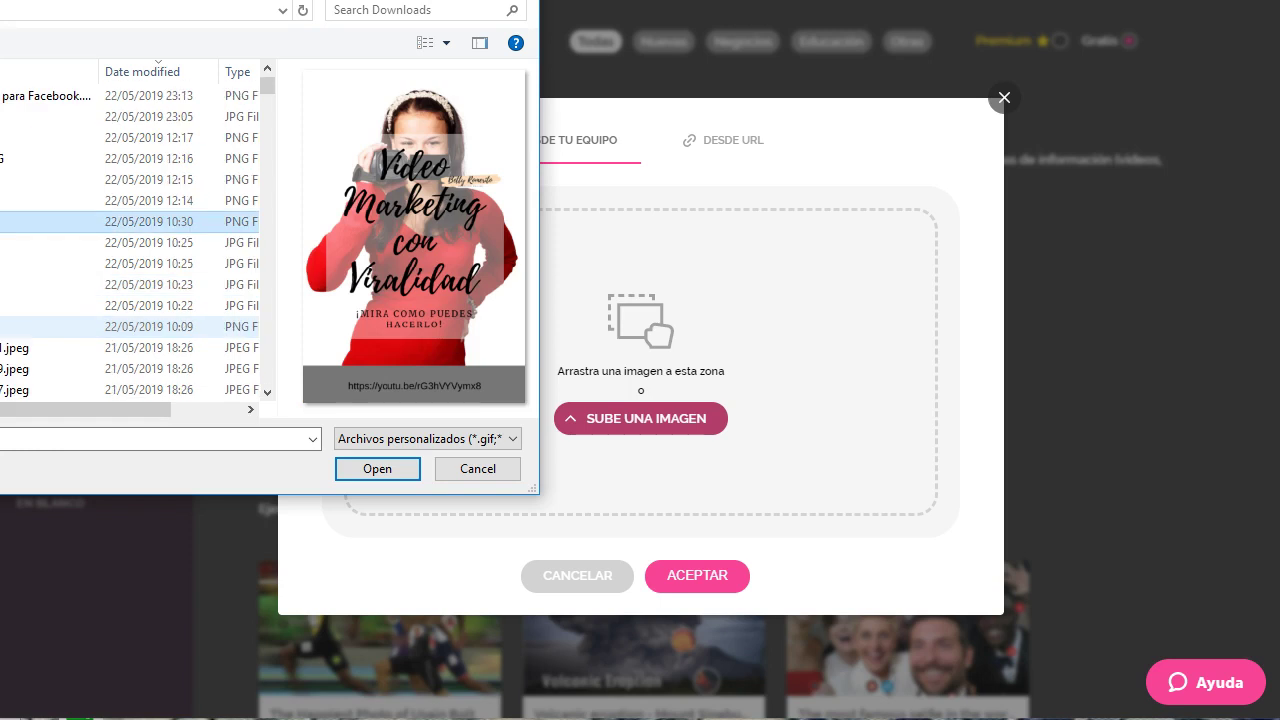
left_click(40, 284)
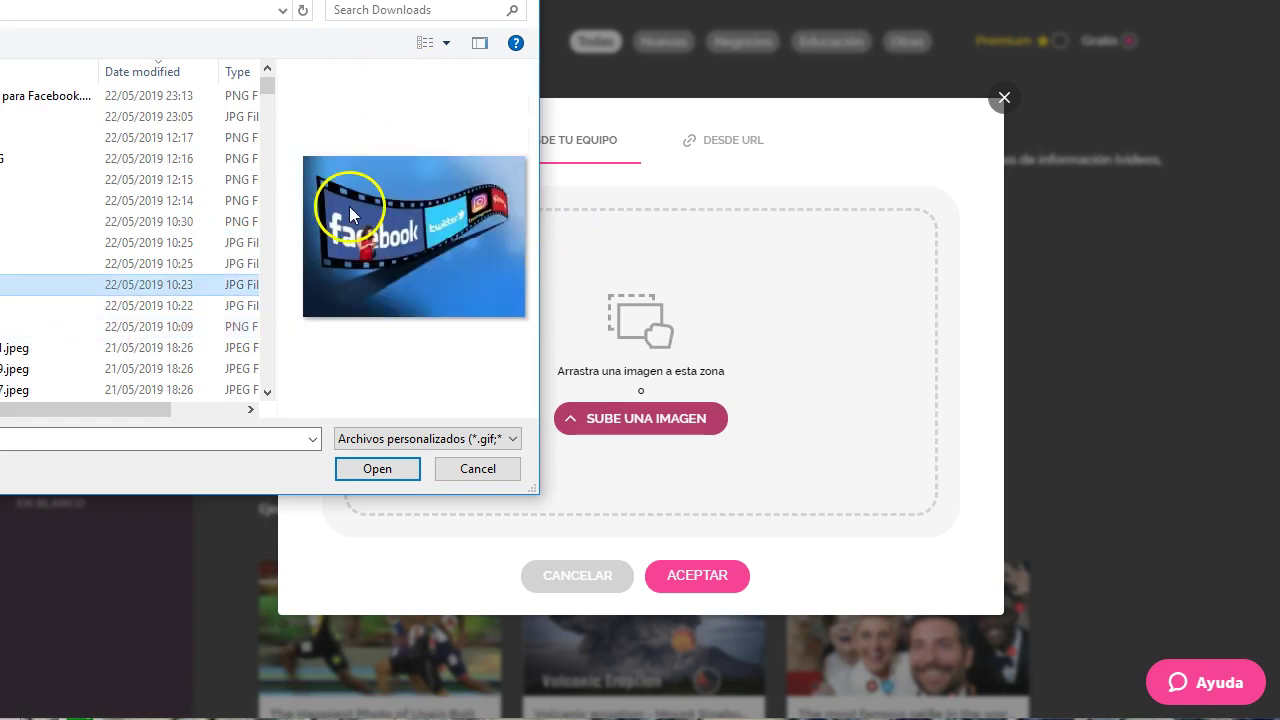
left_click(371, 466)
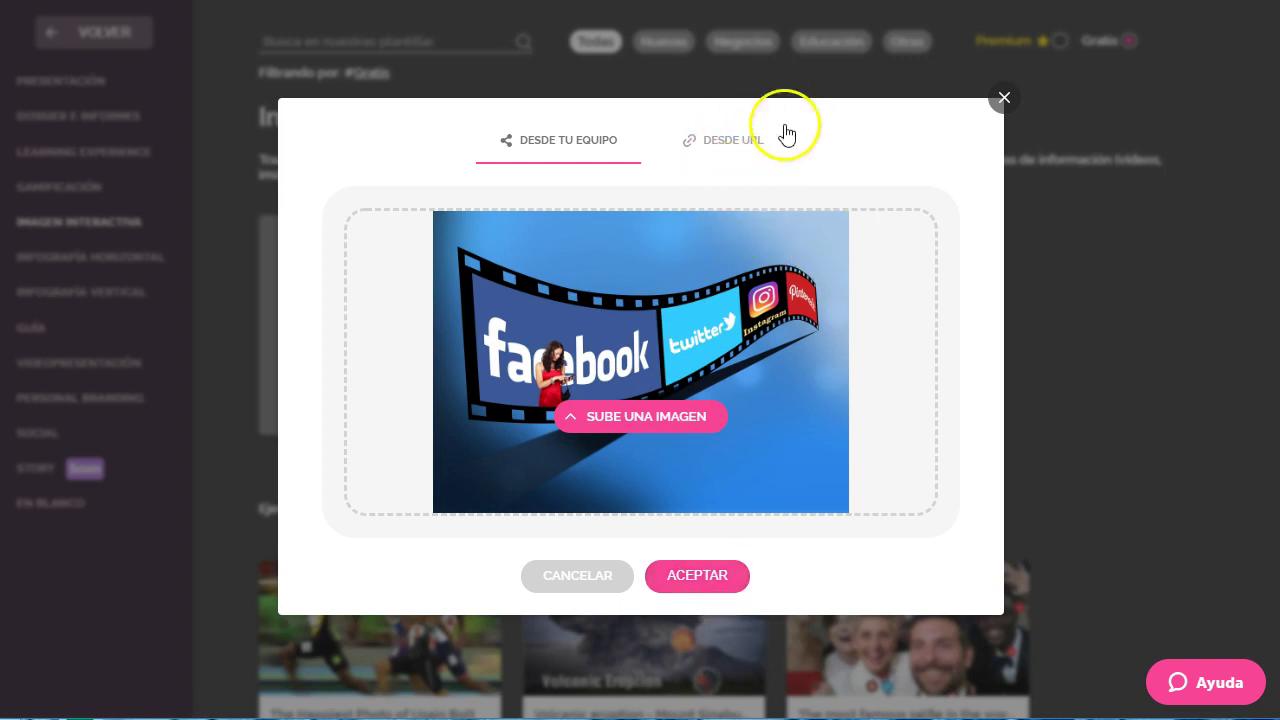
left_click(707, 572)
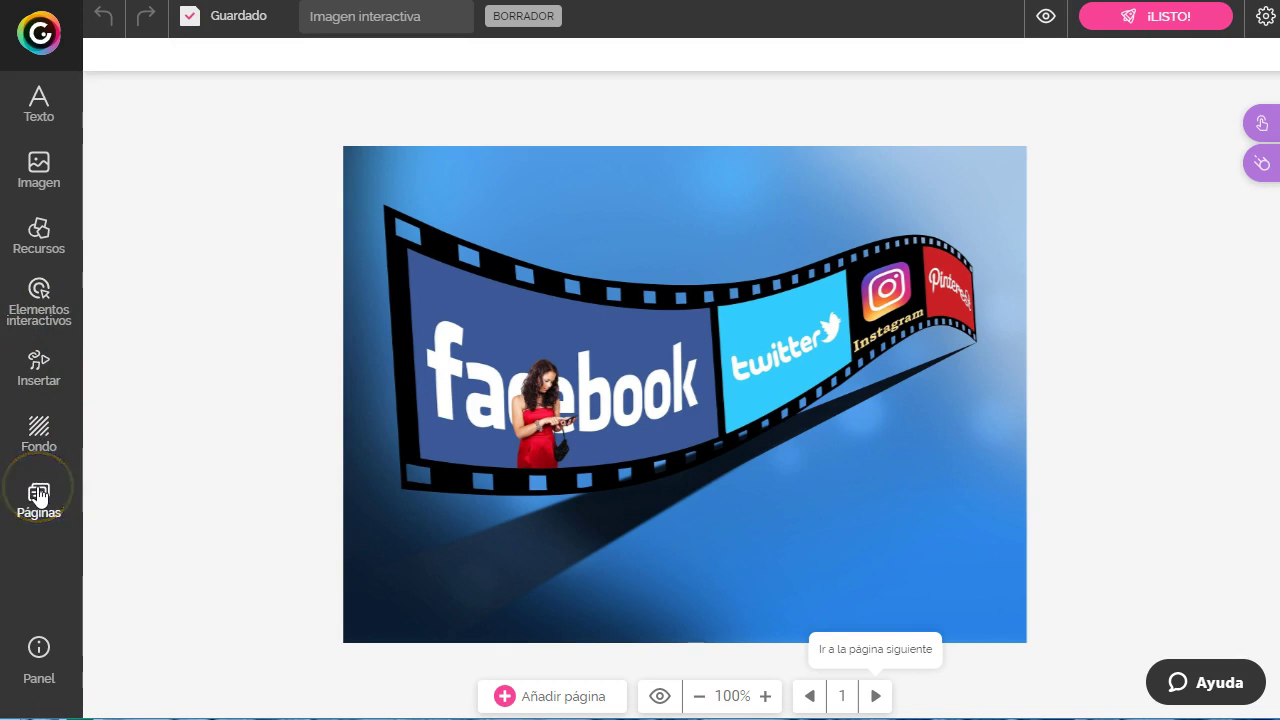
Step: Add the round turquoise envelope button from the interactive Botones elements to the image
left_click(36, 298)
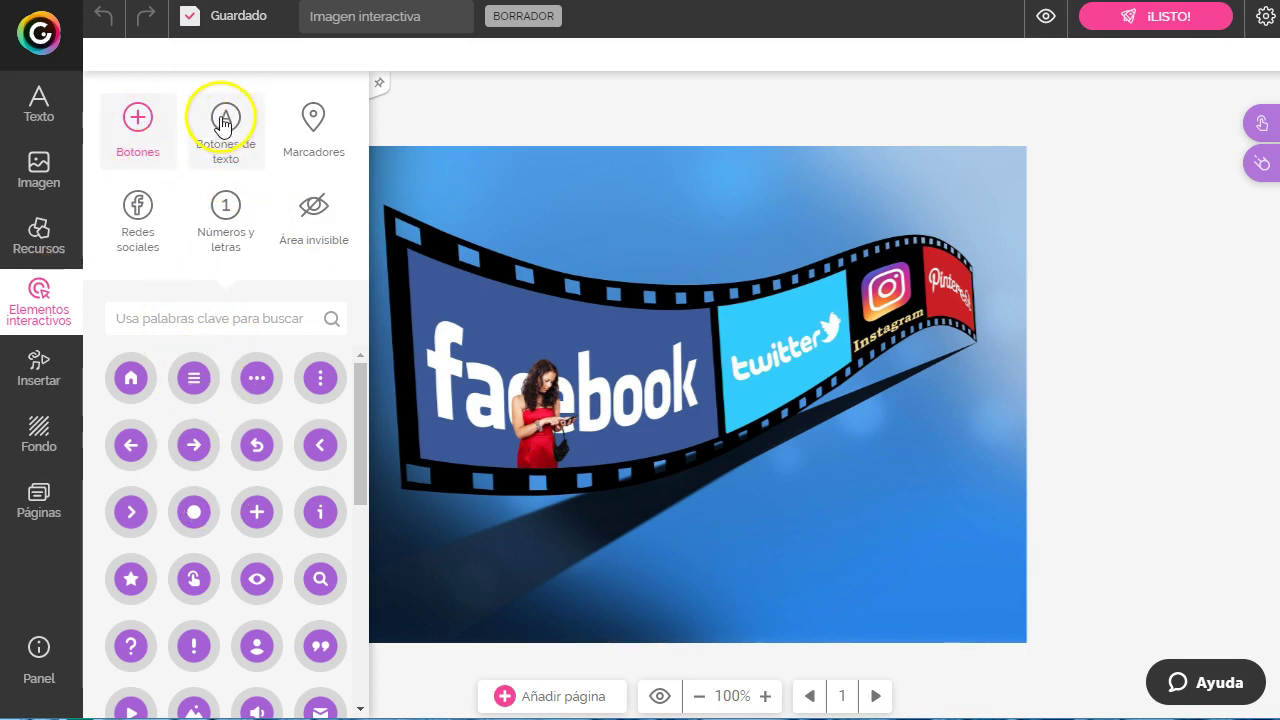
left_click(138, 120)
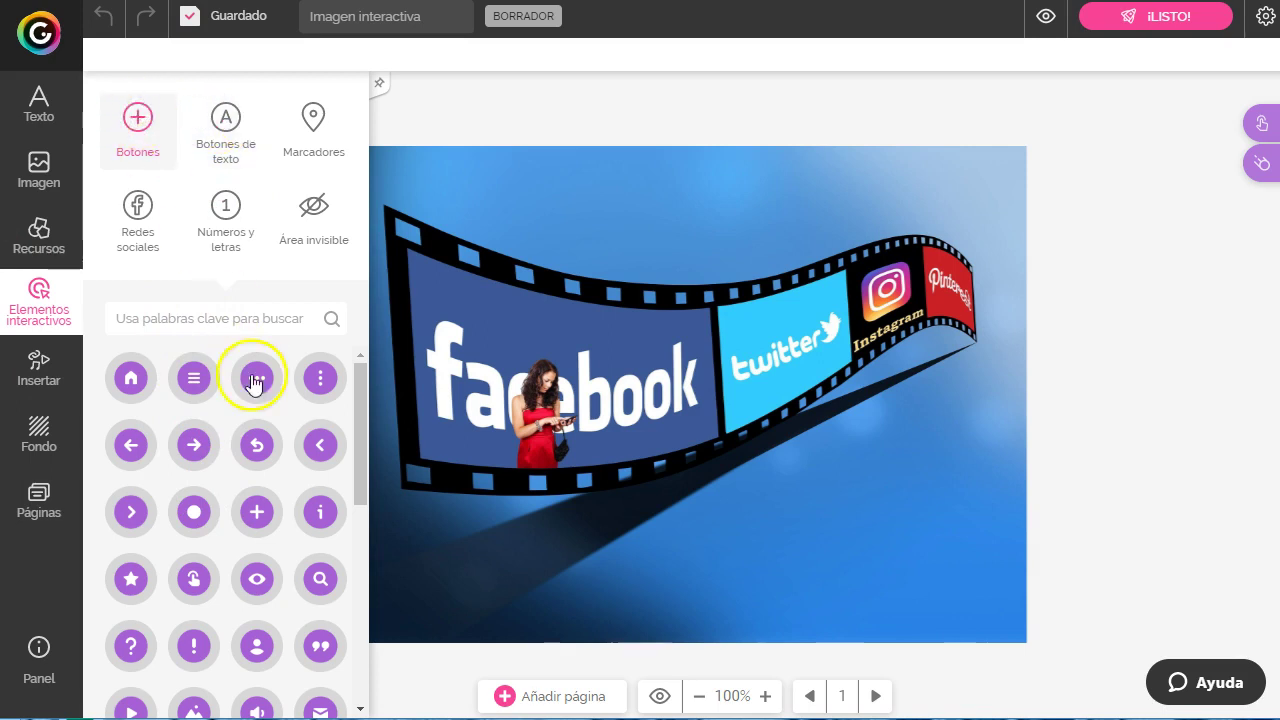
scroll(197, 382, "down", 10)
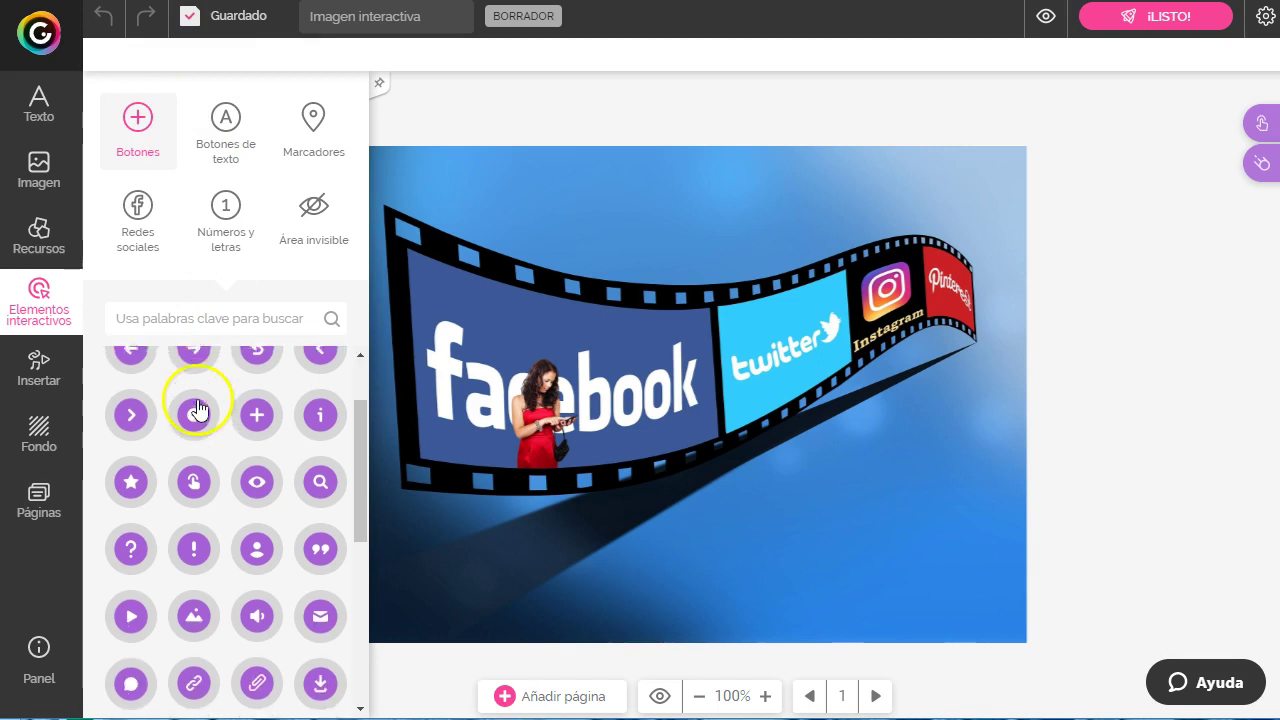
scroll(219, 549, "down", 5)
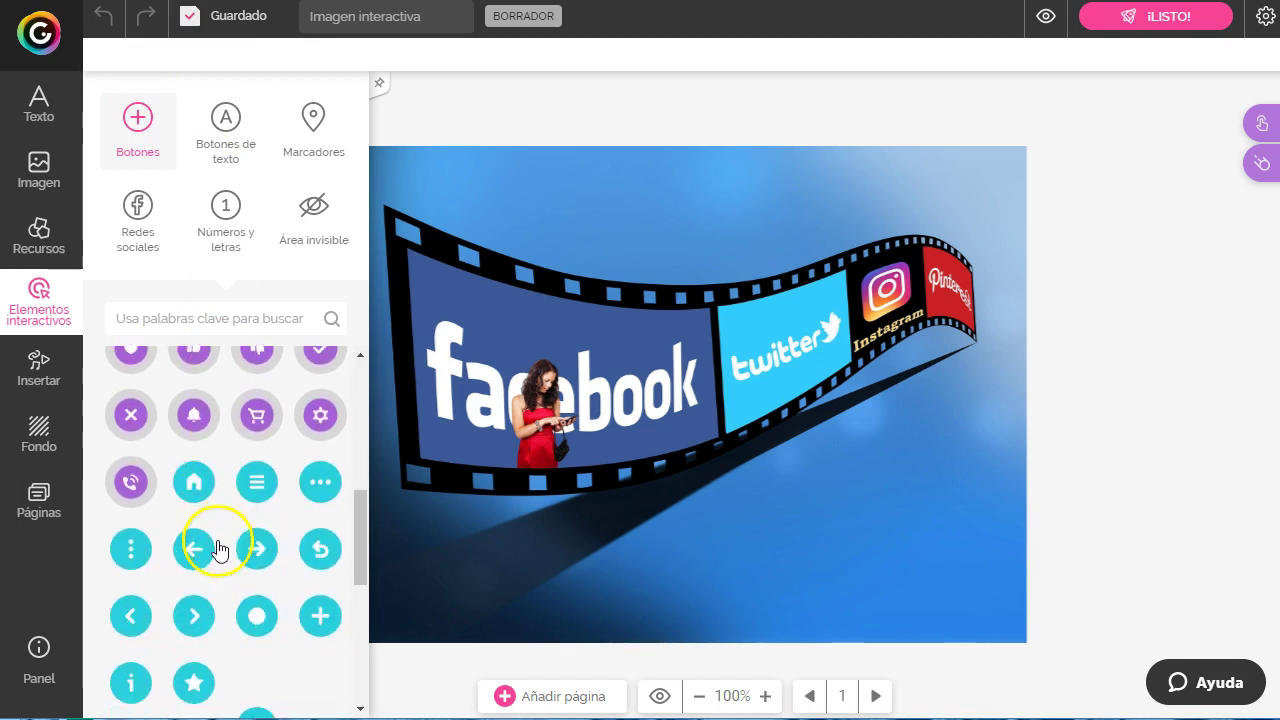
scroll(175, 515, "down", 2)
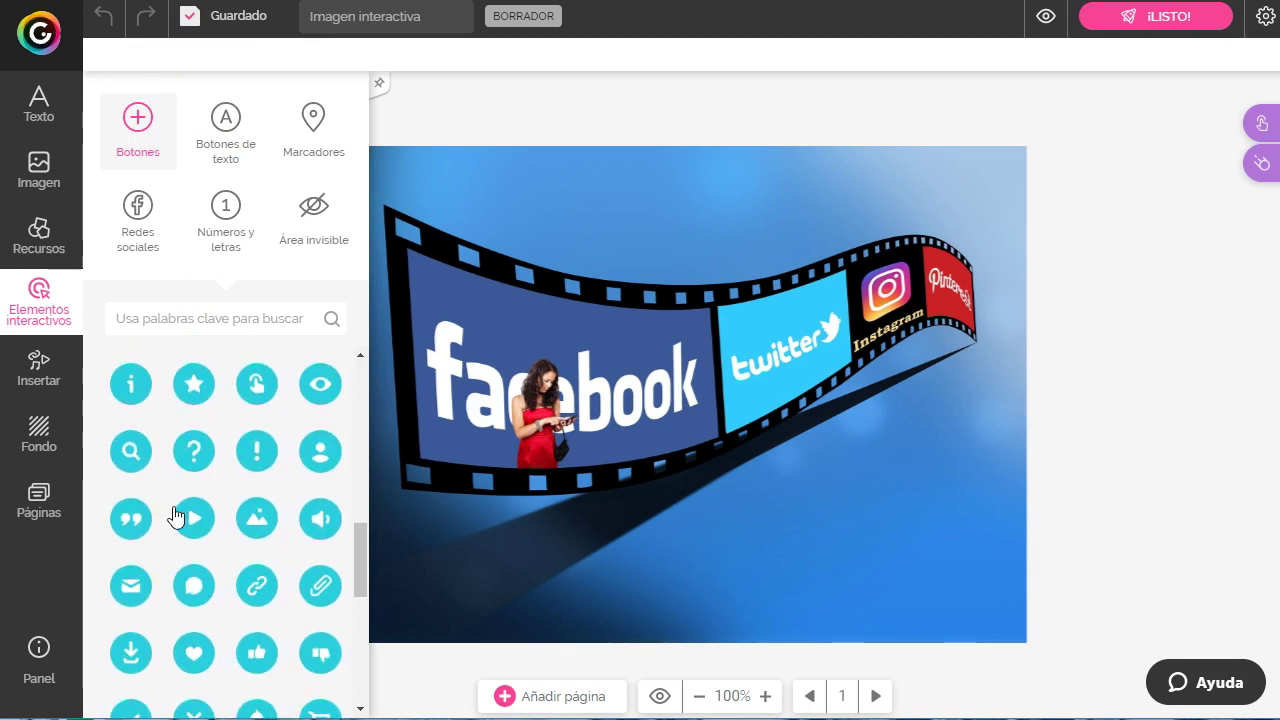
scroll(175, 515, "down", 3)
left_click(130, 385)
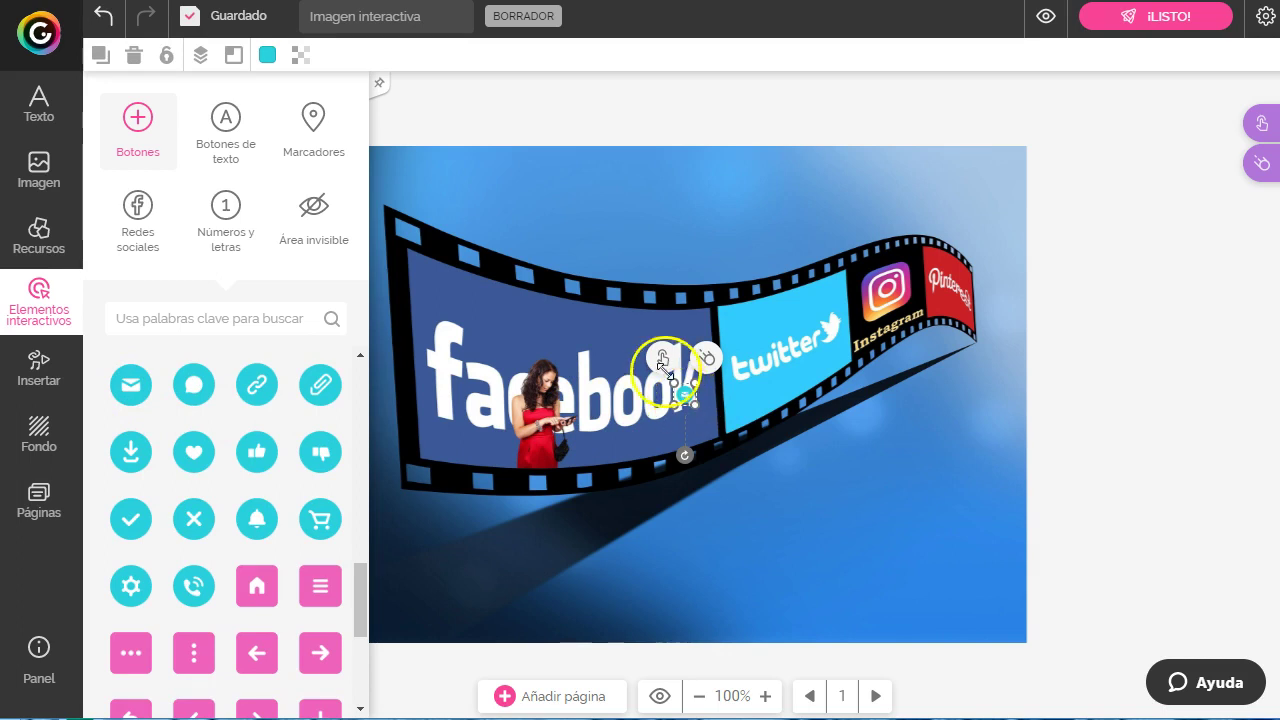
Step: Recolour the envelope button purple (B075DA), enlarge it and place it above the film strip's Facebook frame
left_click(267, 55)
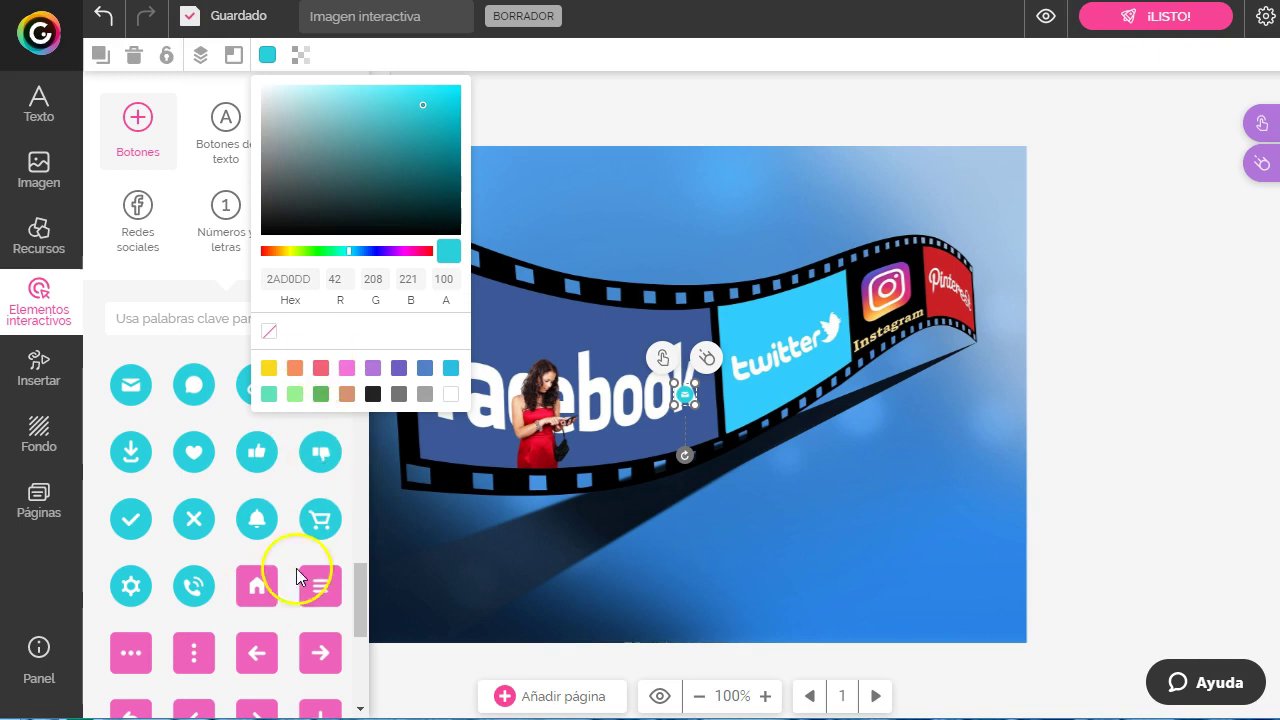
left_click(374, 369)
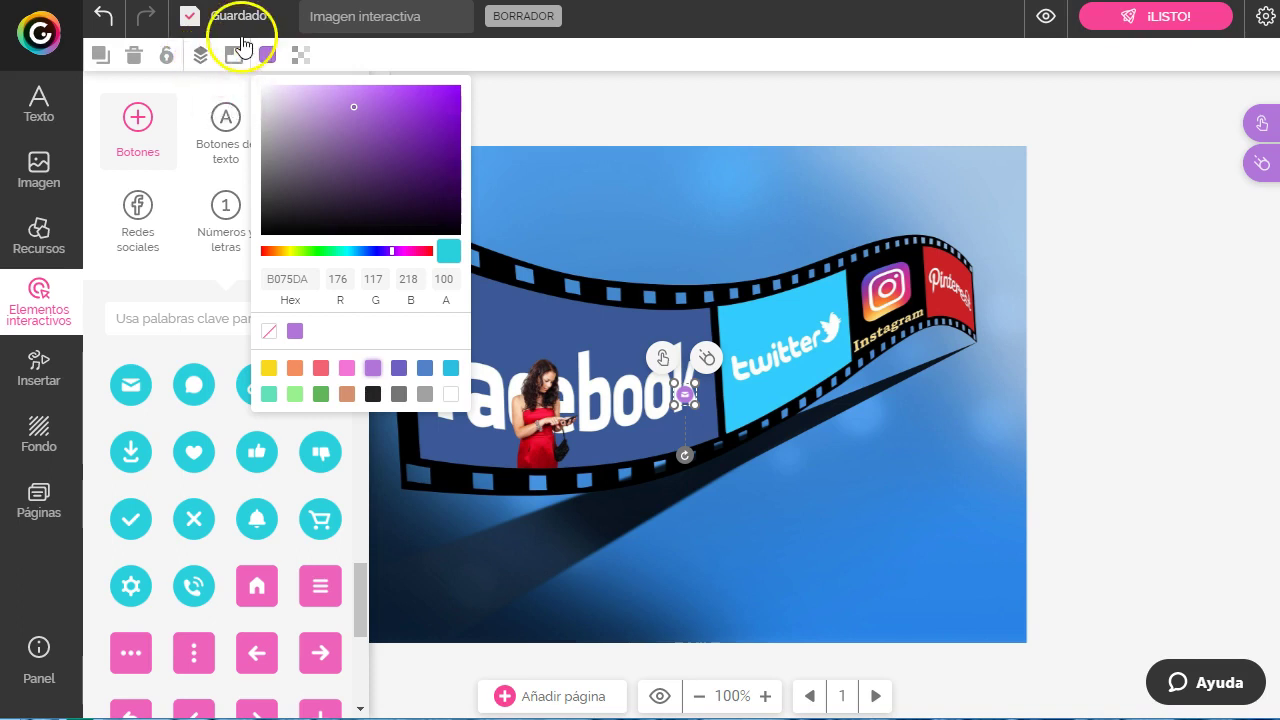
left_click_drag(703, 390, 546, 228)
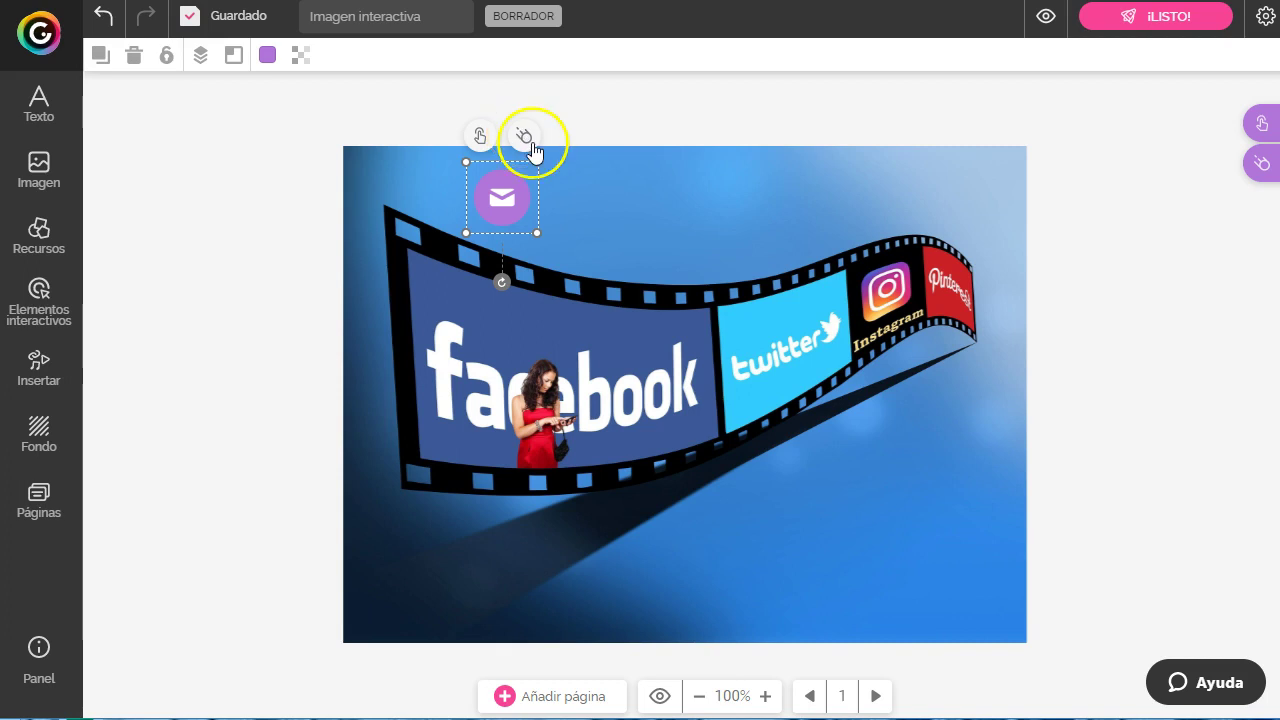
Step: Add an Etiqueta titled "Descarga Directa" to the envelope button, reading "Descarga mi guia para CPA con Facebook de manera Creativa. DESCARGALO DESDE AQUI CON TU CORREO ELECTRÓNICO"
left_click(479, 138)
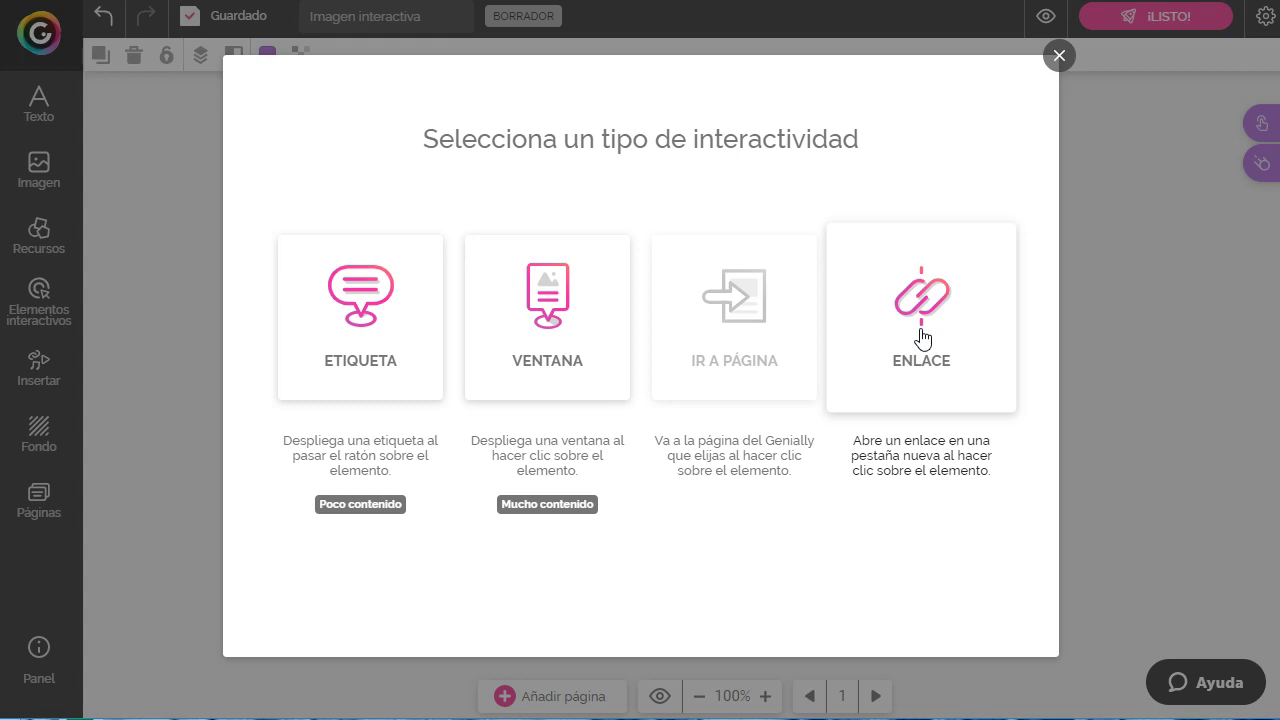
left_click(362, 289)
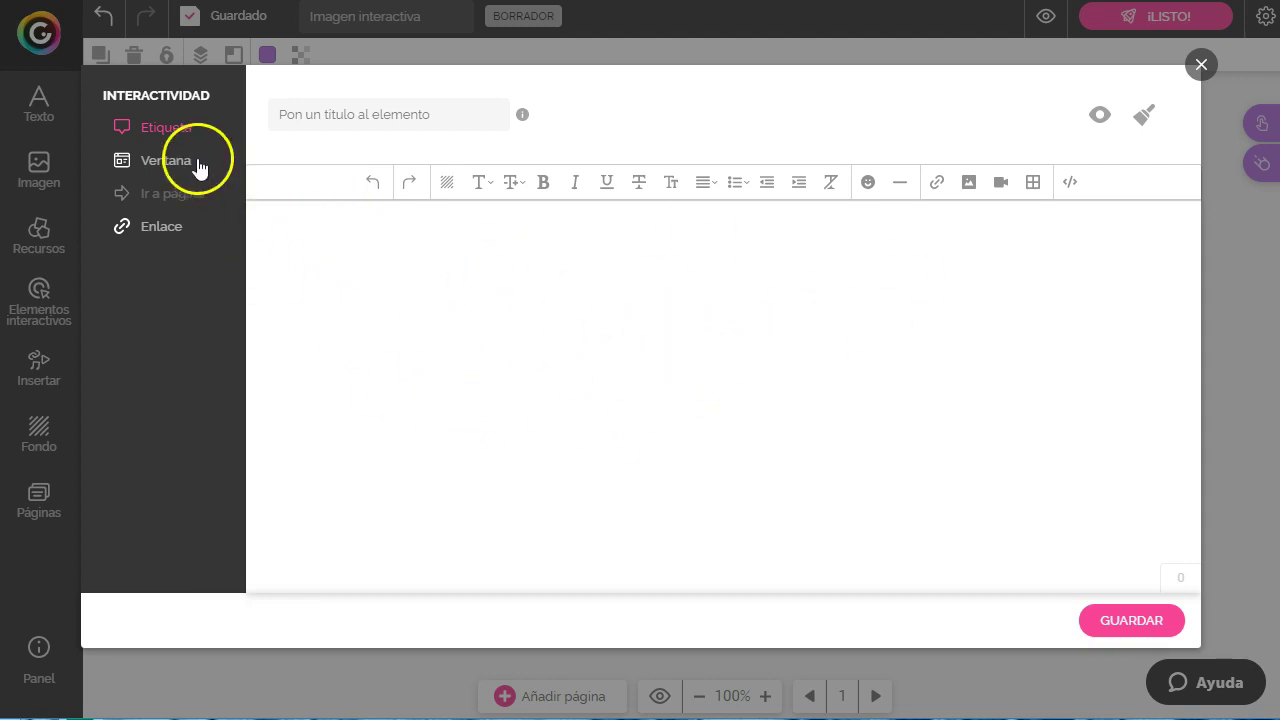
left_click(446, 118)
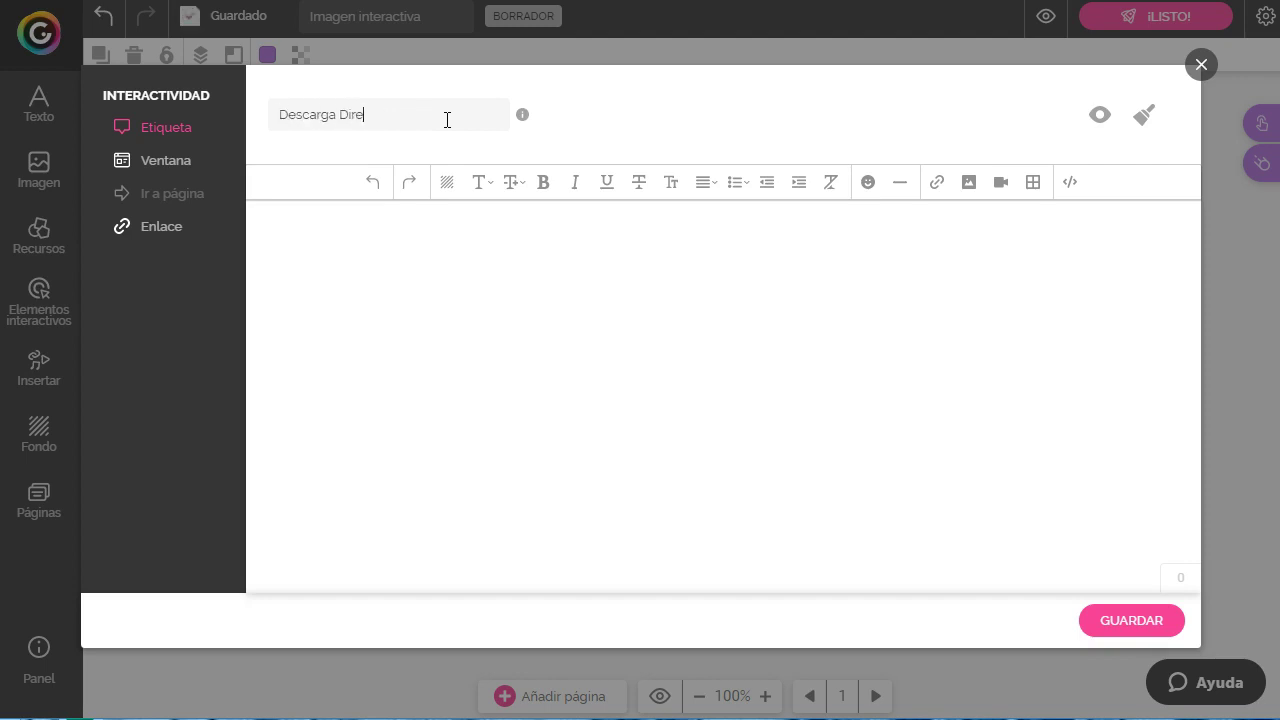
left_click(475, 301)
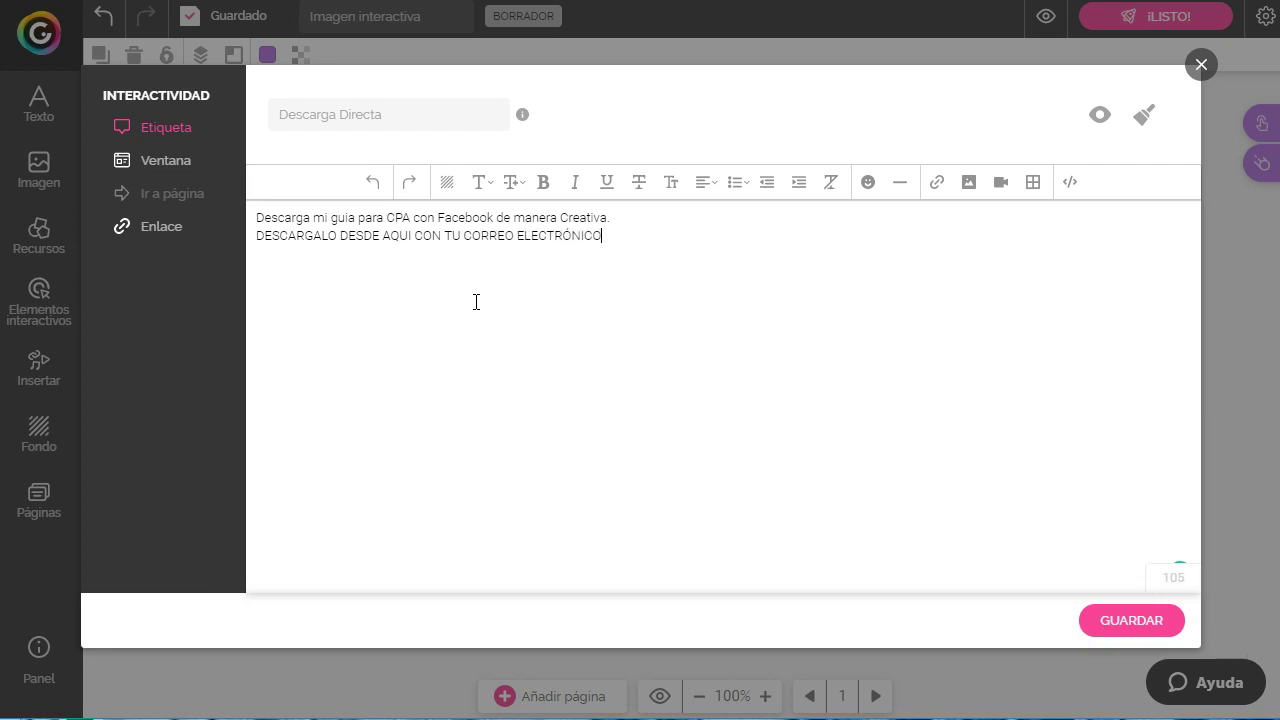
Step: Make the label's second line, "DESCARGALO DESDE AQUI CON TU CORREO ELECTRÓNICO", bold
left_click(566, 303)
left_click_drag(610, 238, 263, 232)
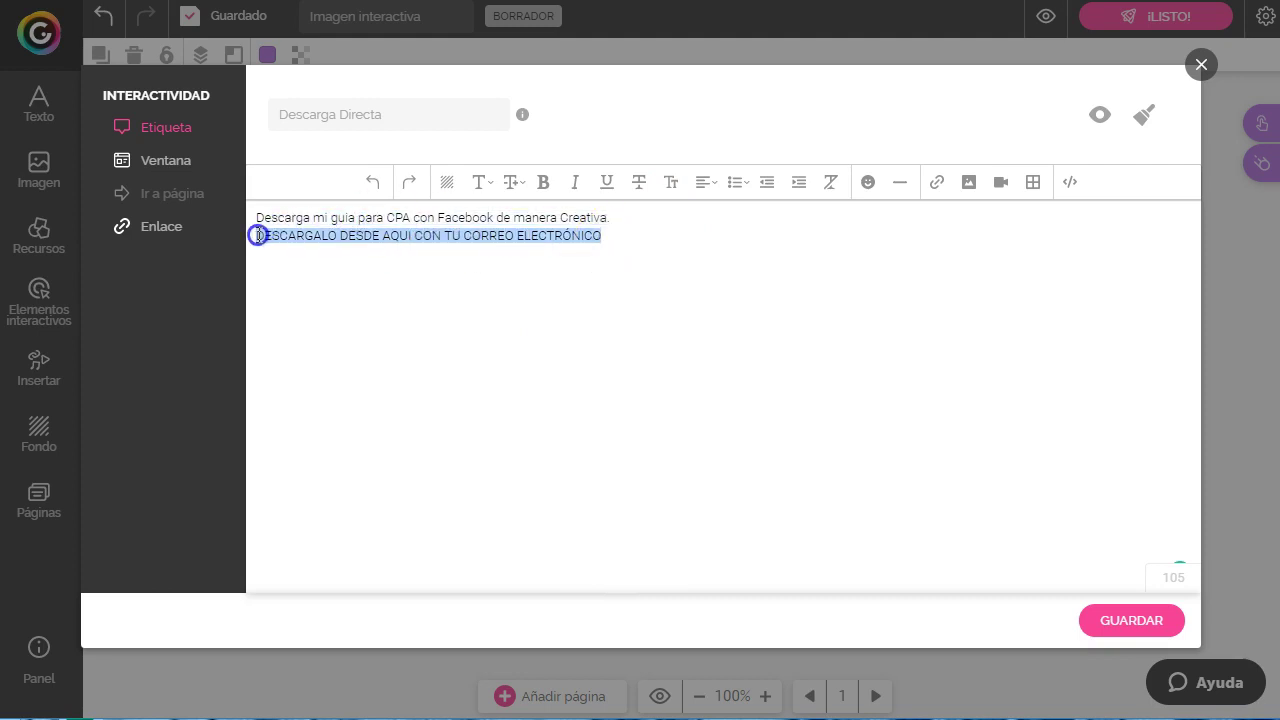
left_click(543, 183)
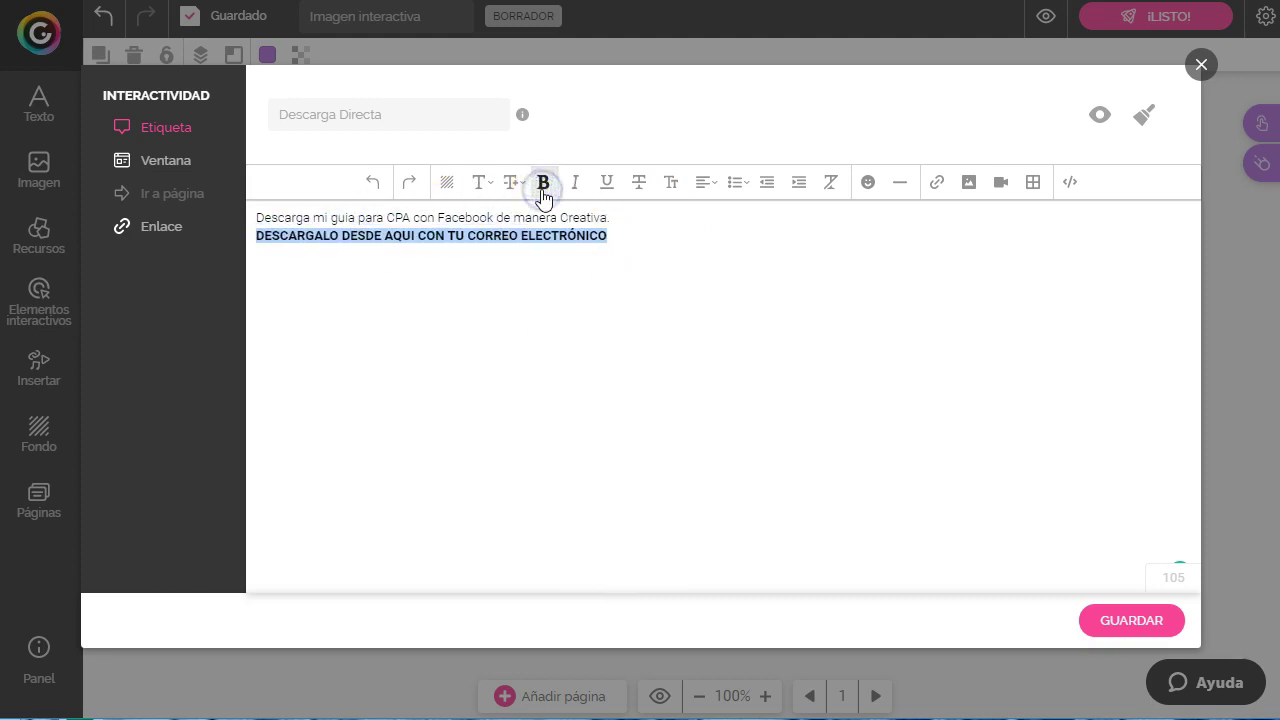
left_click(515, 187)
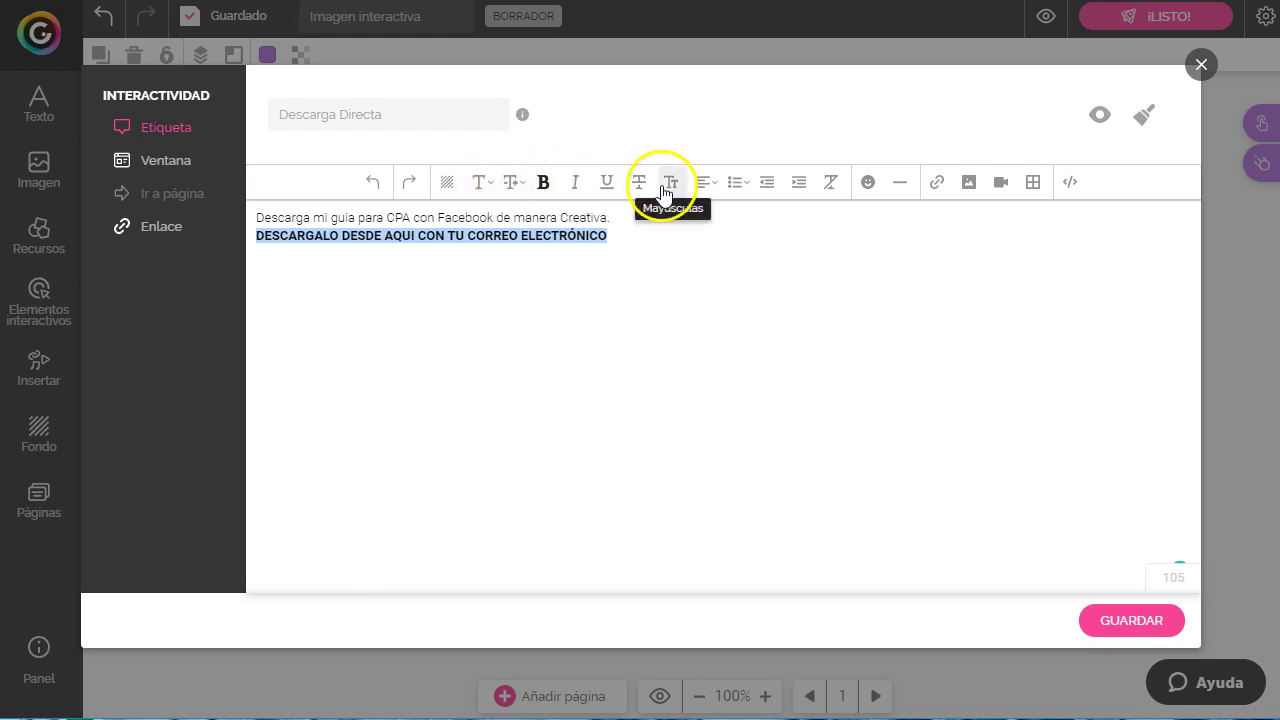
Step: Link the label's bold line to google.com and save the envelope button's label
left_click(939, 186)
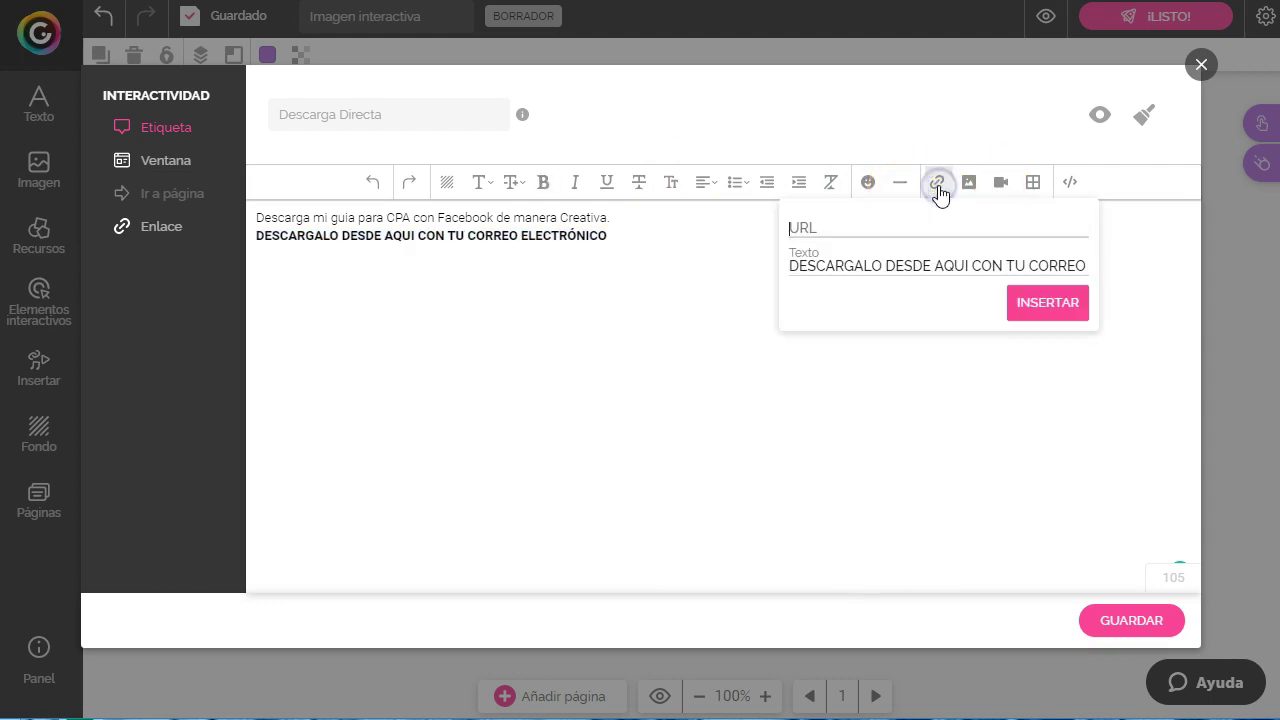
left_click(850, 227)
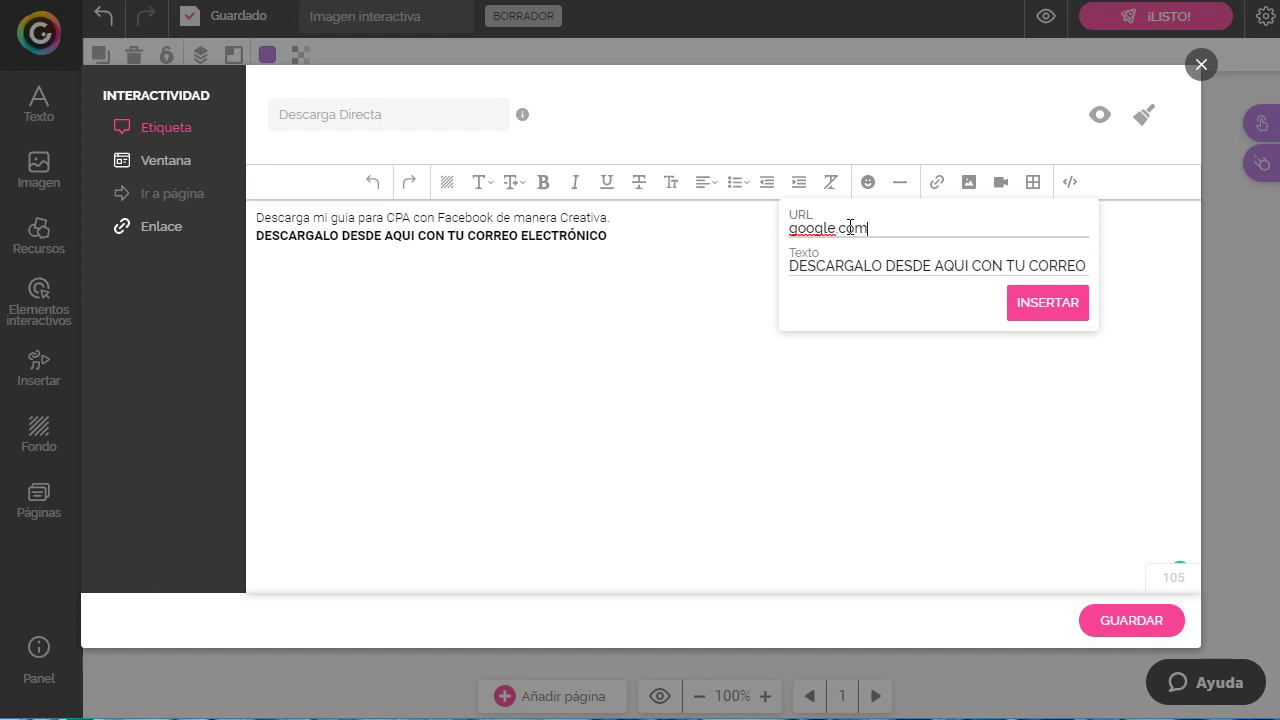
left_click(1025, 300)
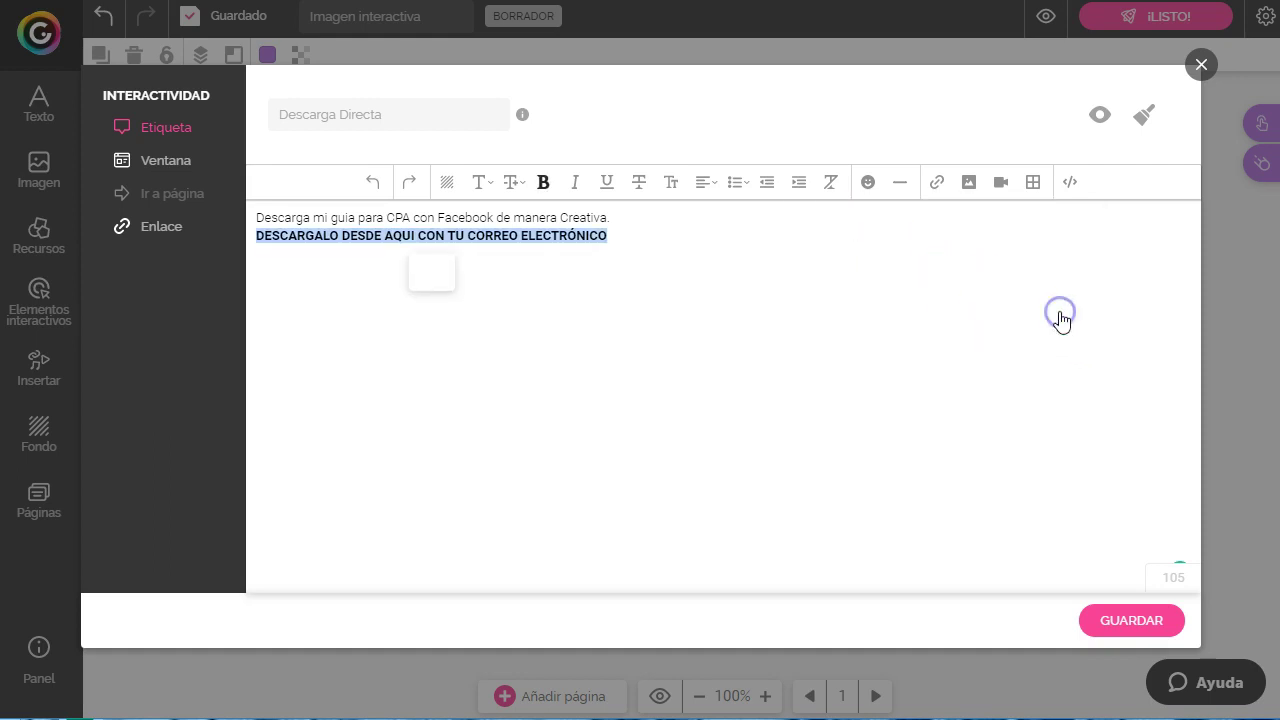
left_click(634, 300)
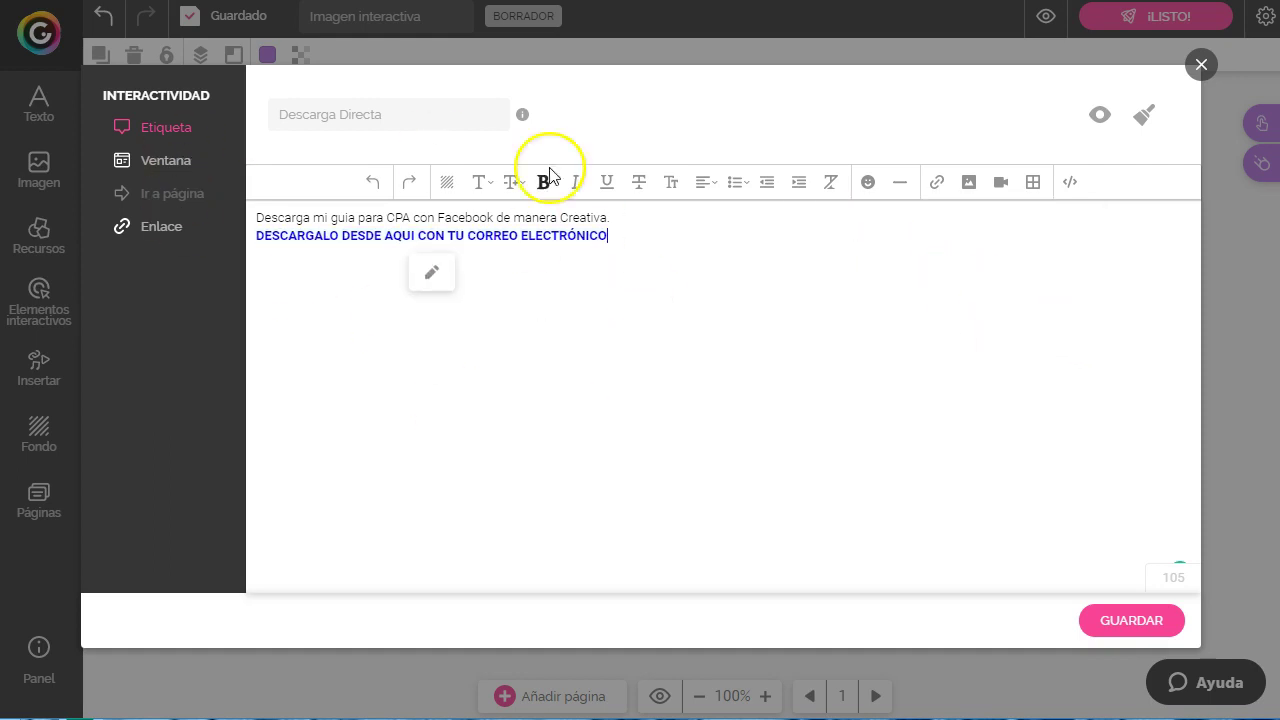
left_click(1124, 619)
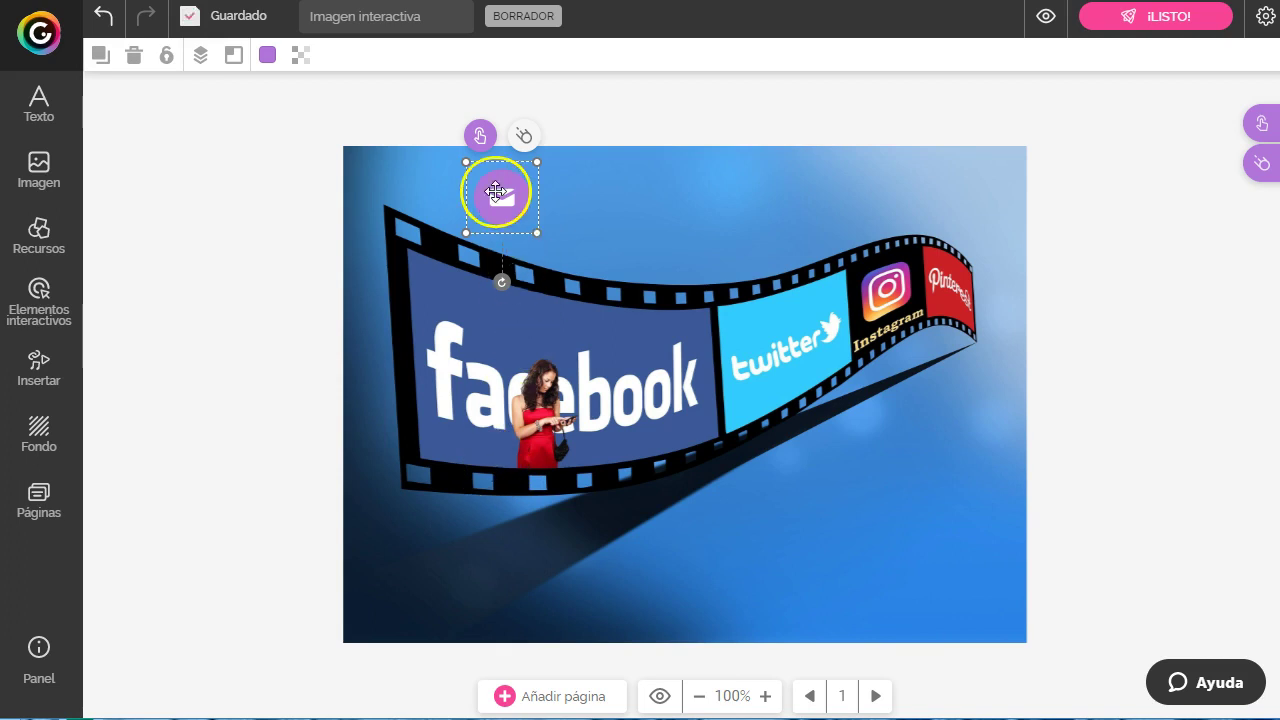
left_click(194, 323)
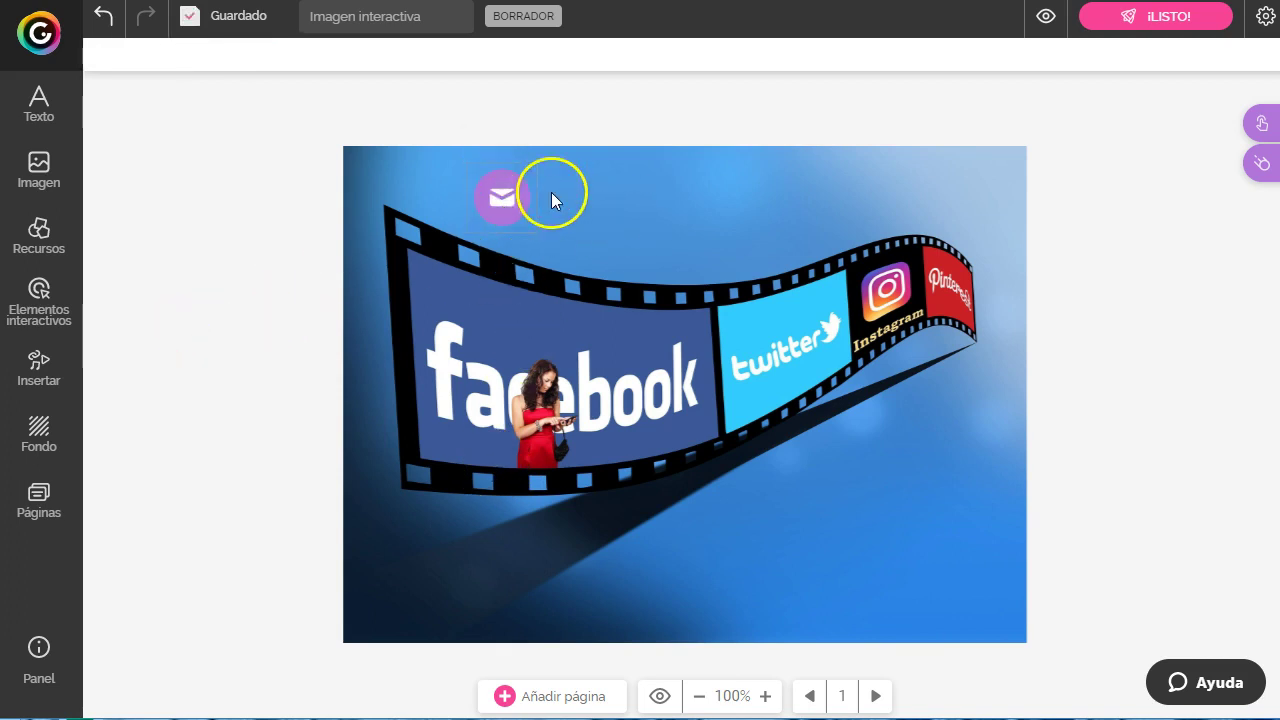
Step: Add the round blue Facebook button from Redes sociales, enlarge it and place it just right of the envelope button
left_click(41, 302)
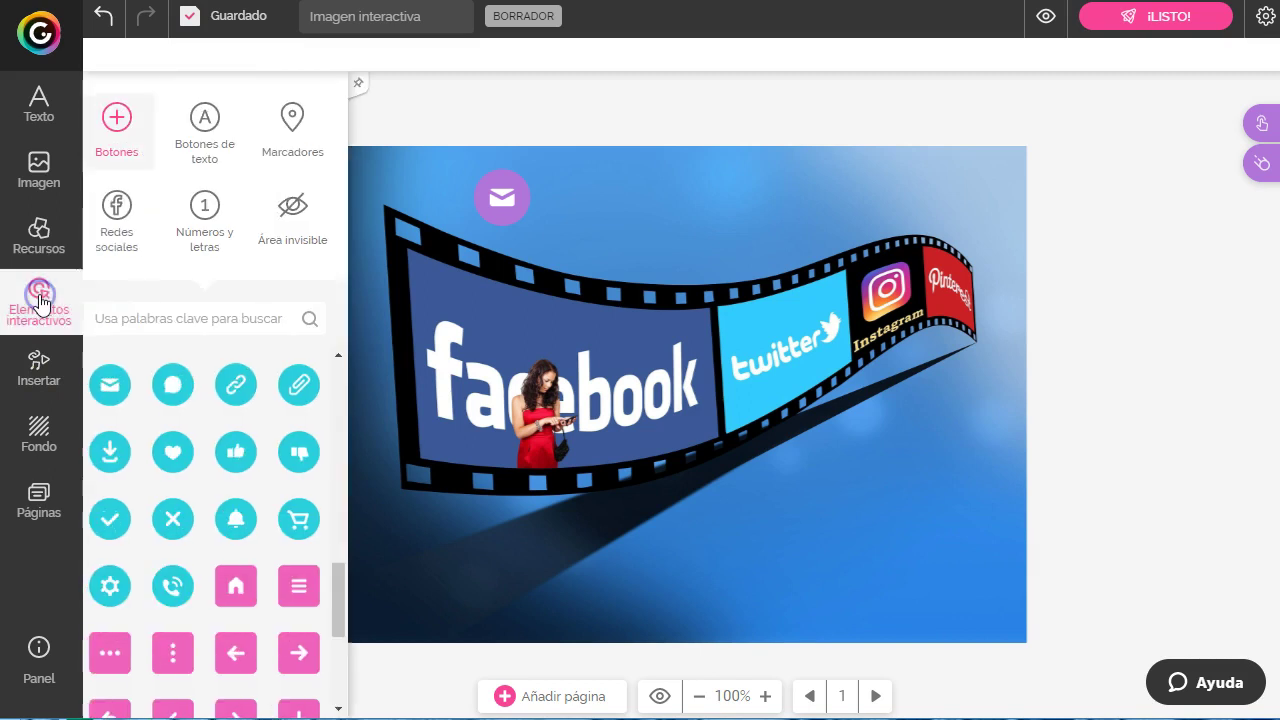
left_click(131, 215)
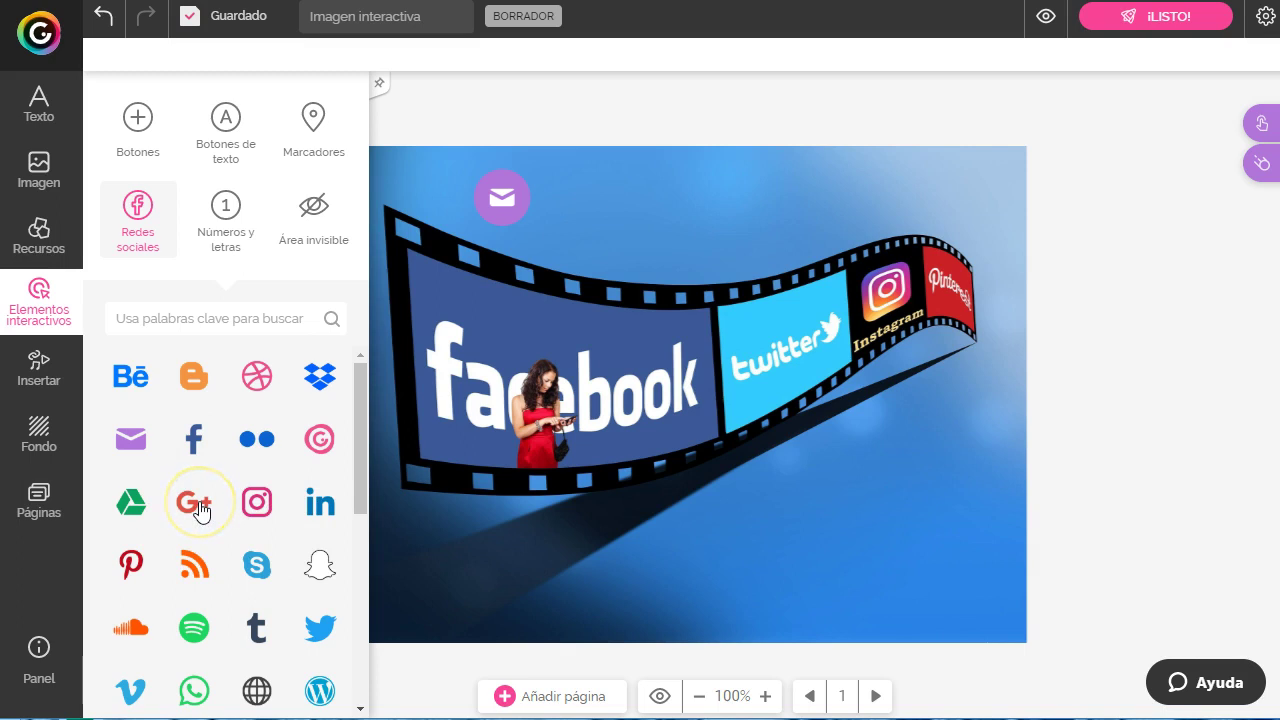
scroll(200, 510, "down", 3)
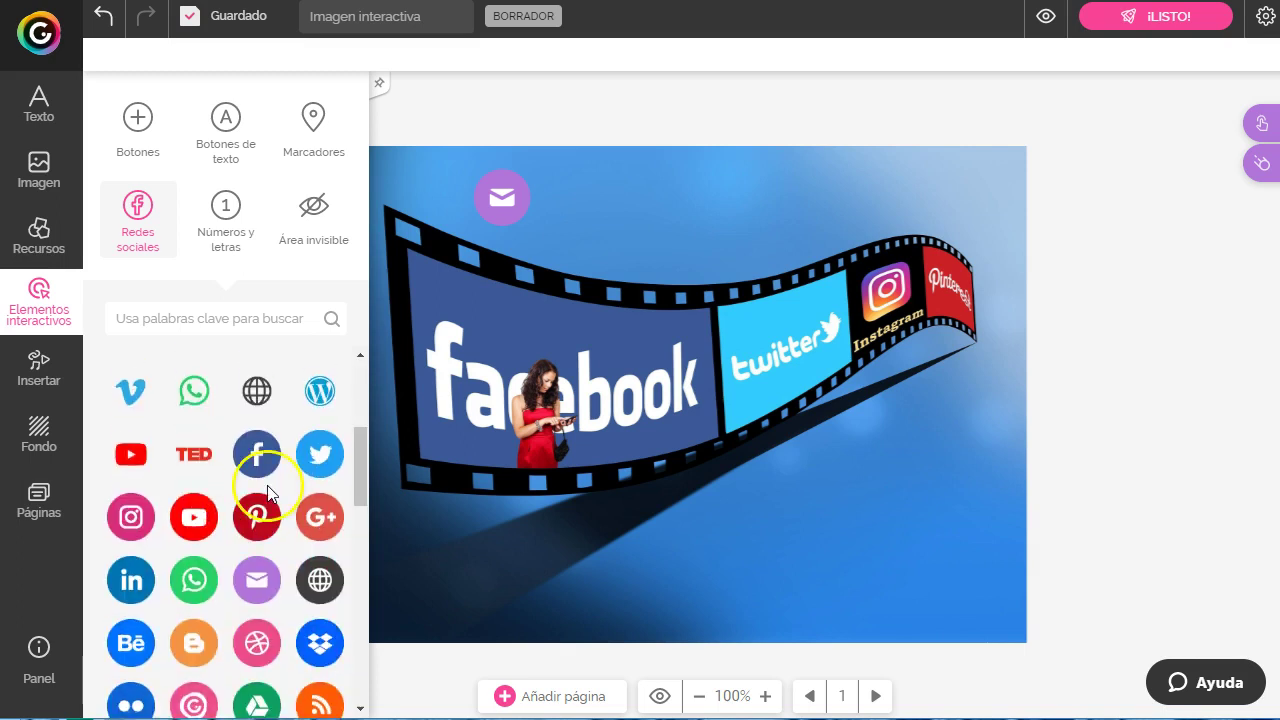
left_click(258, 455)
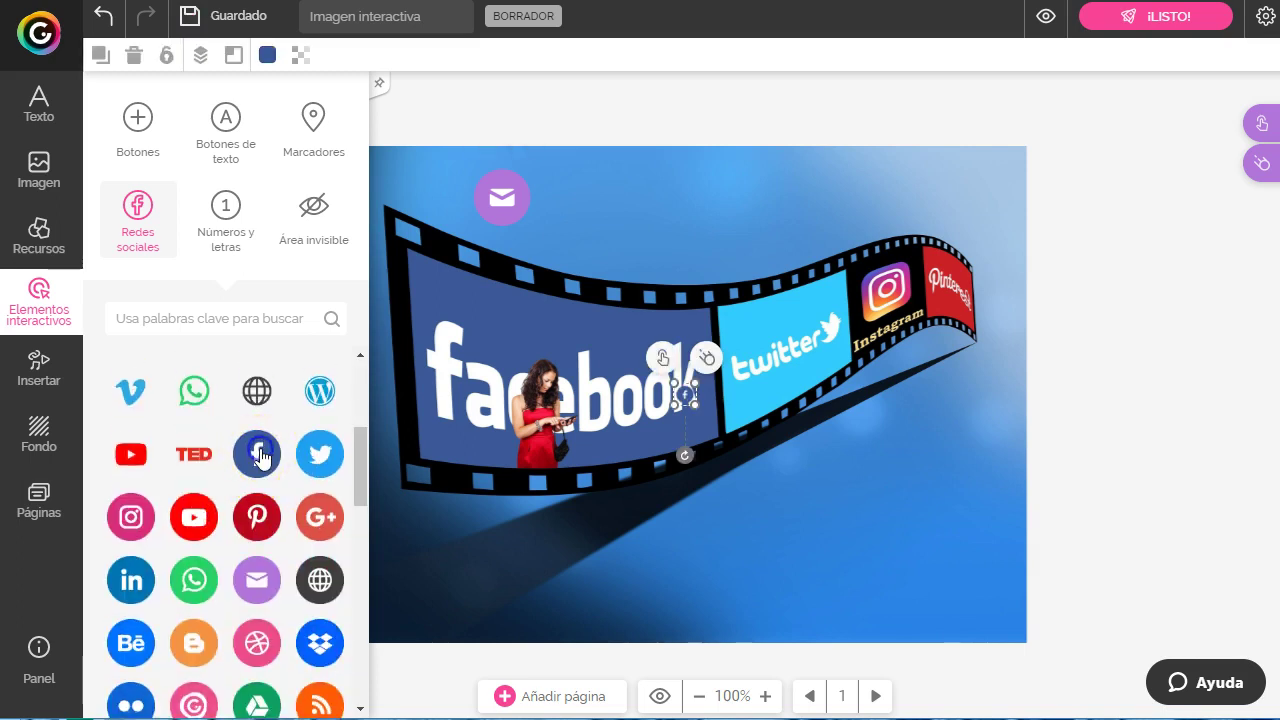
left_click_drag(687, 400, 590, 198)
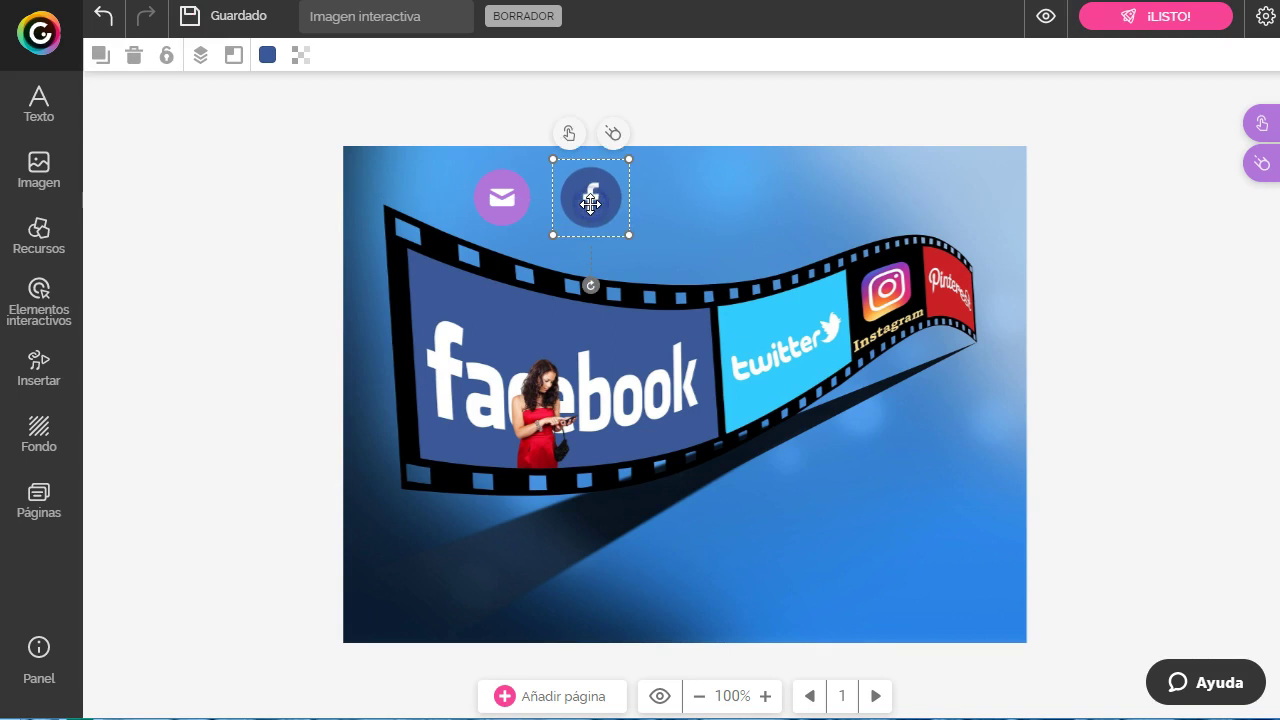
Step: Give the Facebook button an Enlace interactivity with the address copied from the personal Facebook profile, and save it
left_click(568, 128)
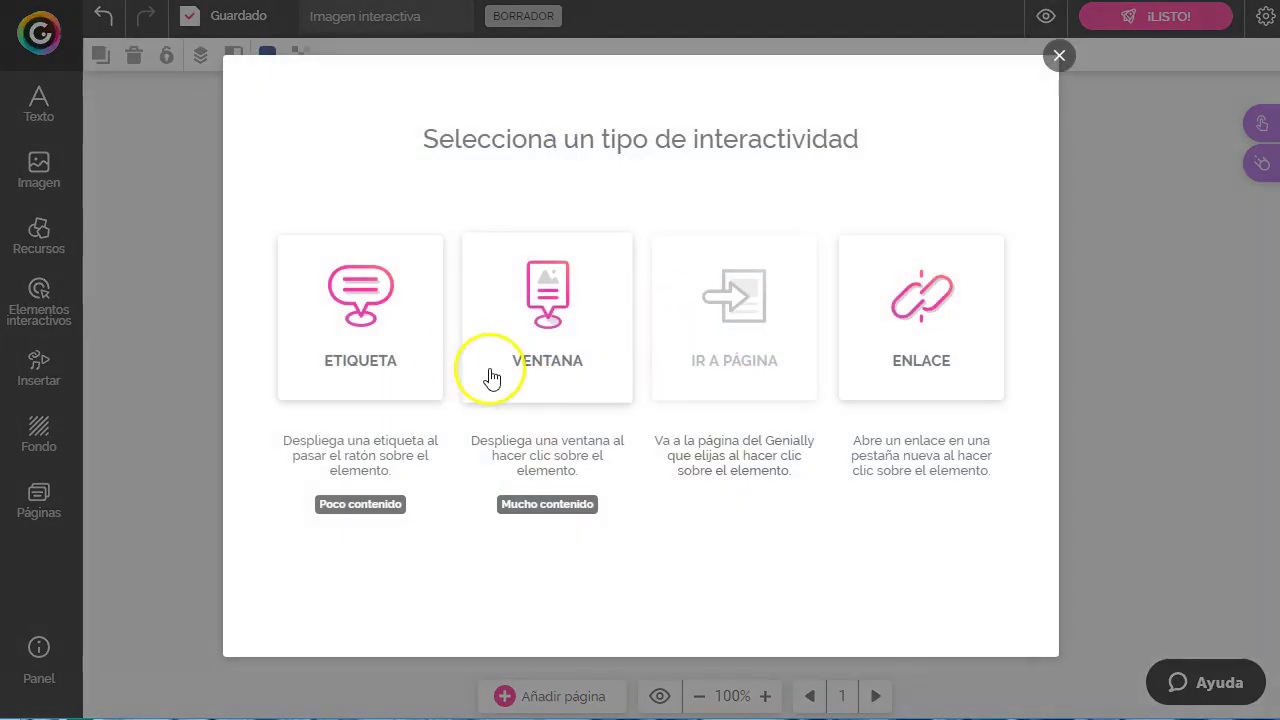
left_click(930, 310)
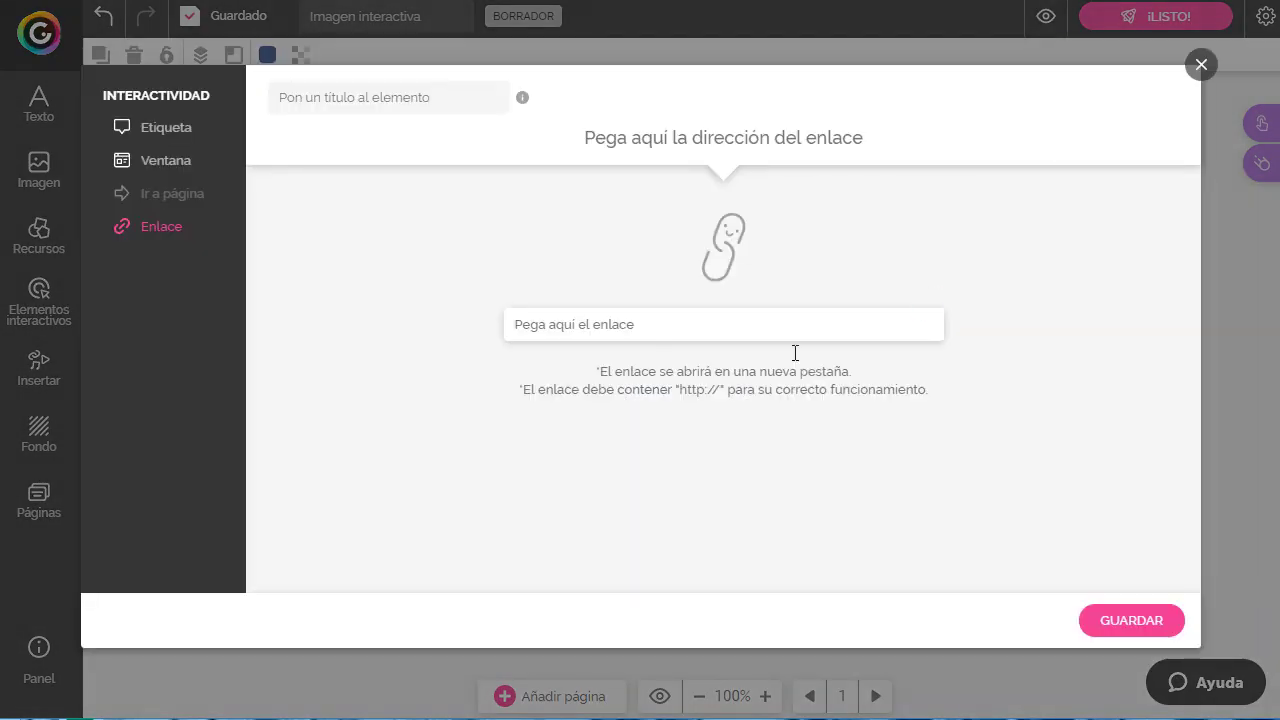
left_click(629, 320)
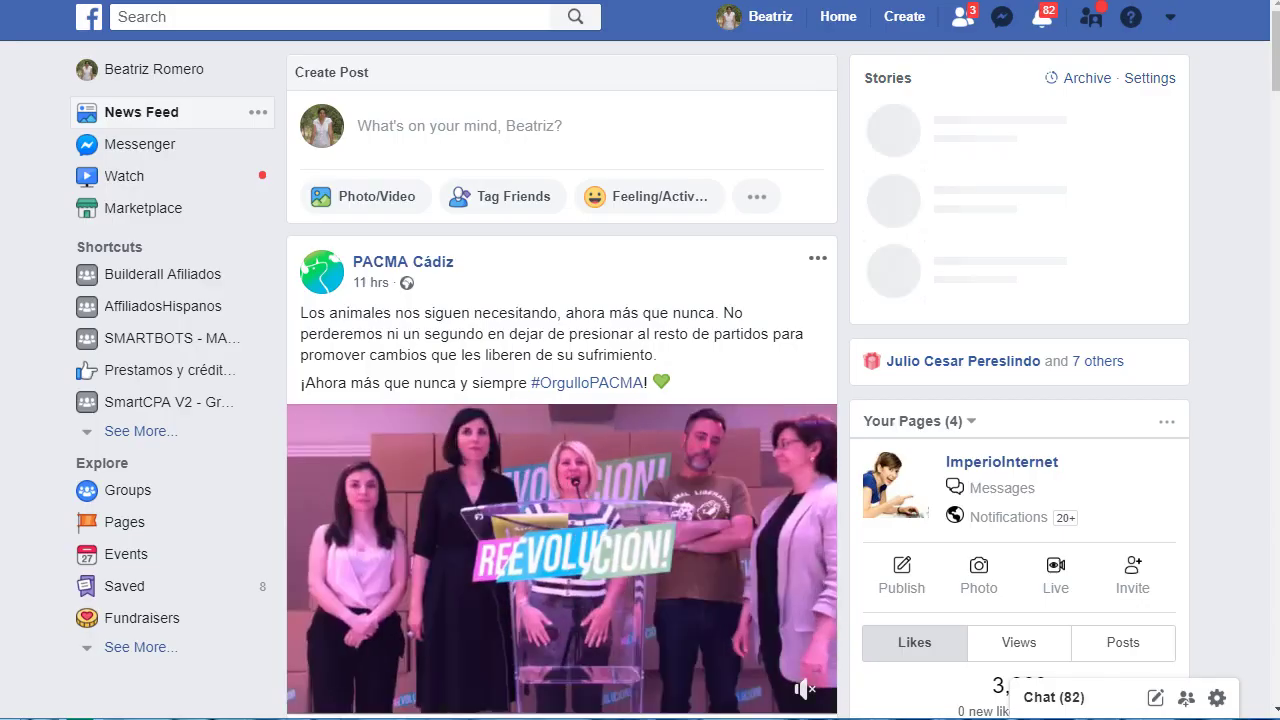
left_click(151, 66)
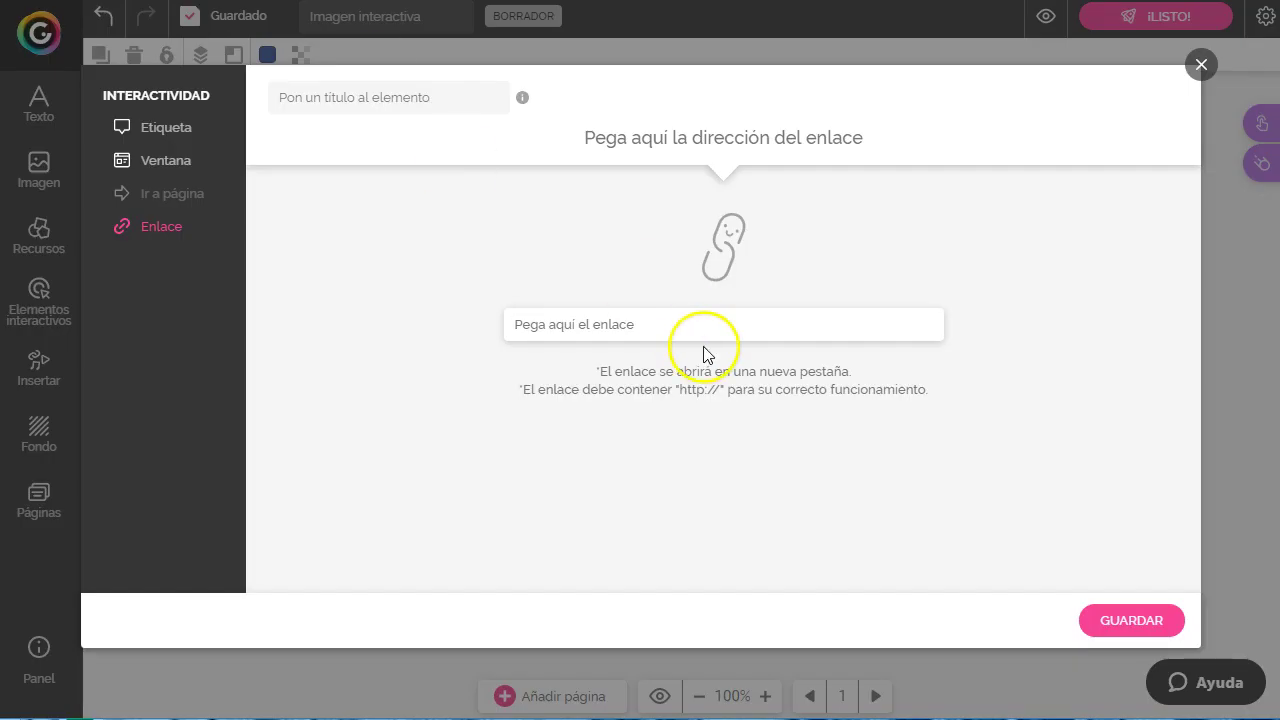
type("https://www.facebook.com/beatriz.romero.spainsocial")
left_click(1150, 620)
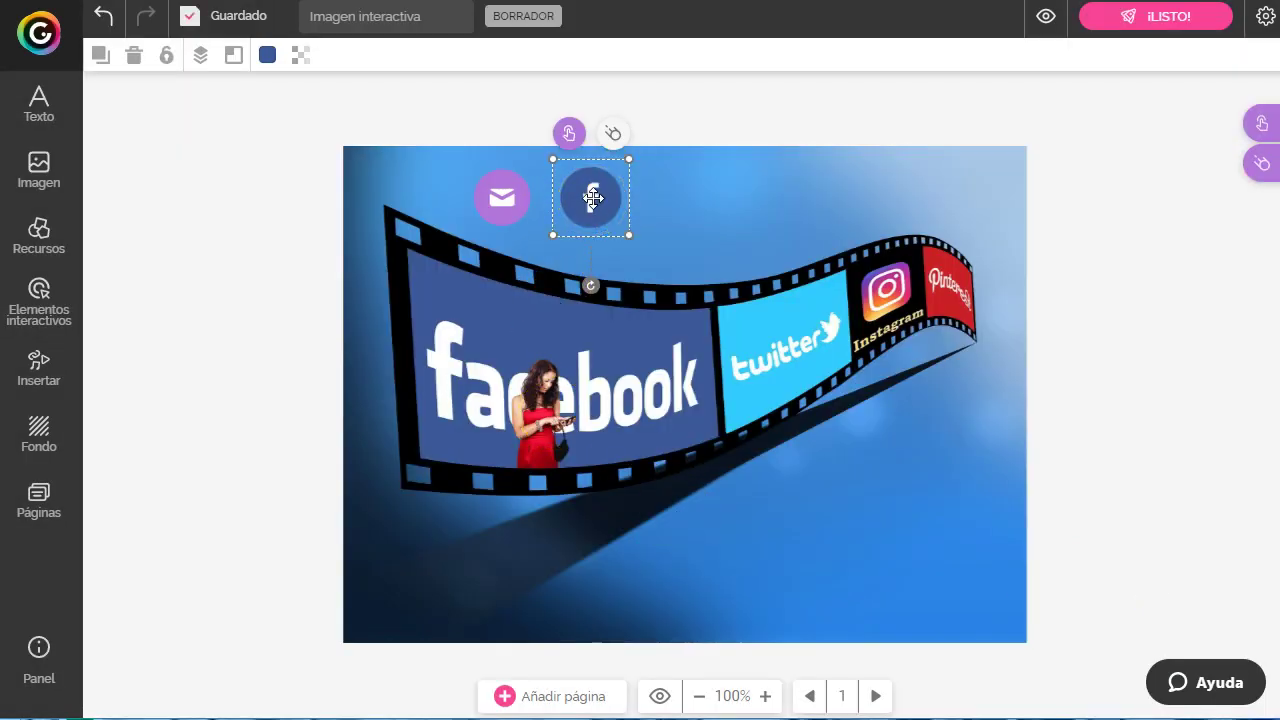
Step: Title the Facebook button's link "Visita mi perfil en Facebook" and save it
left_click(569, 133)
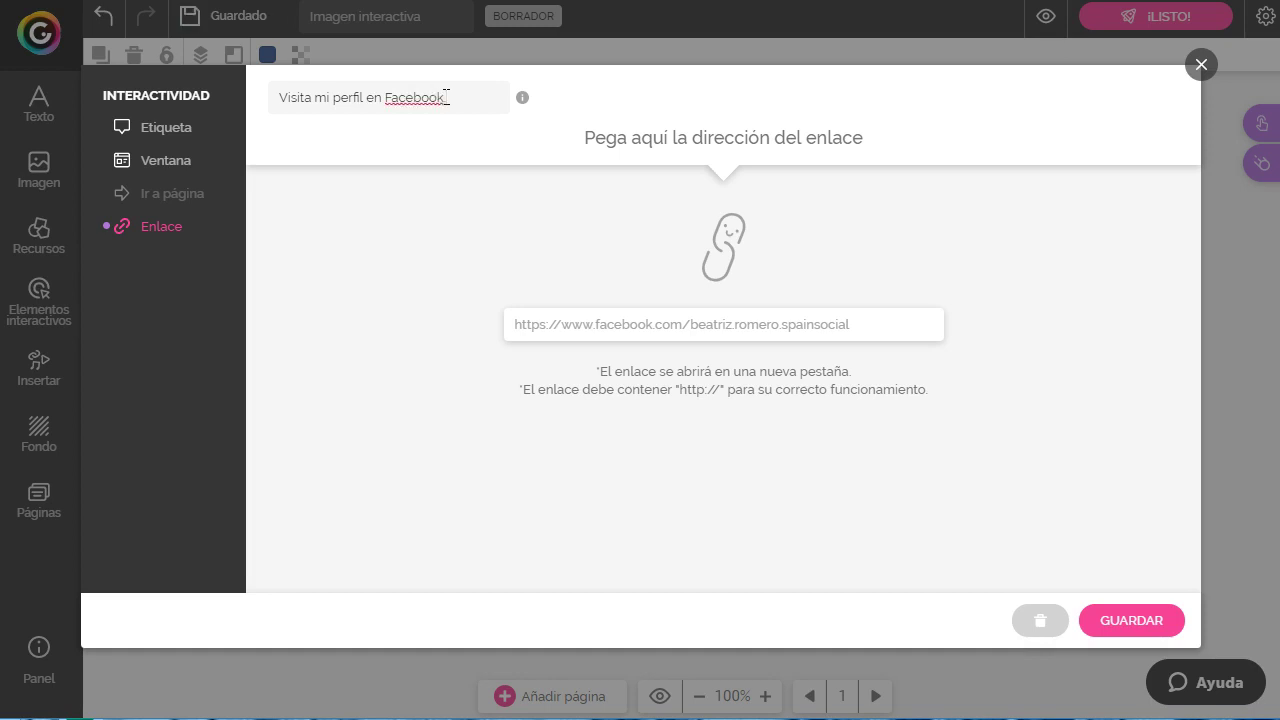
left_click(1133, 621)
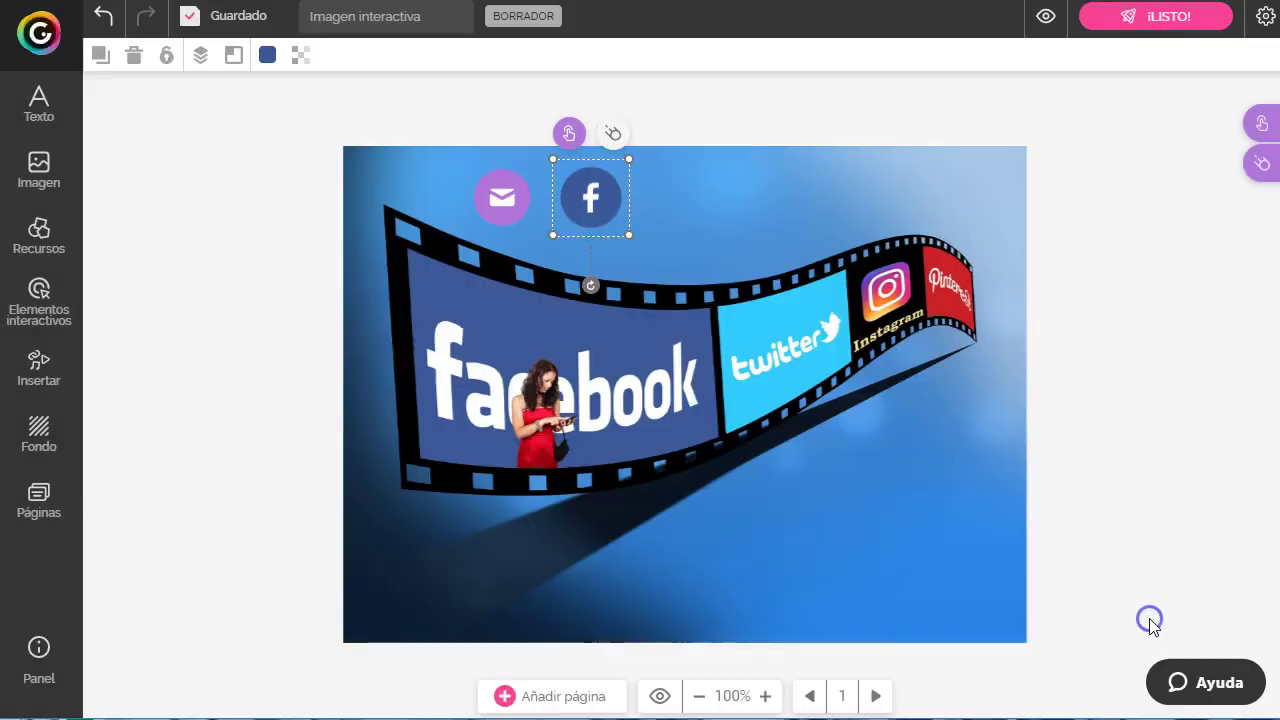
left_click(688, 128)
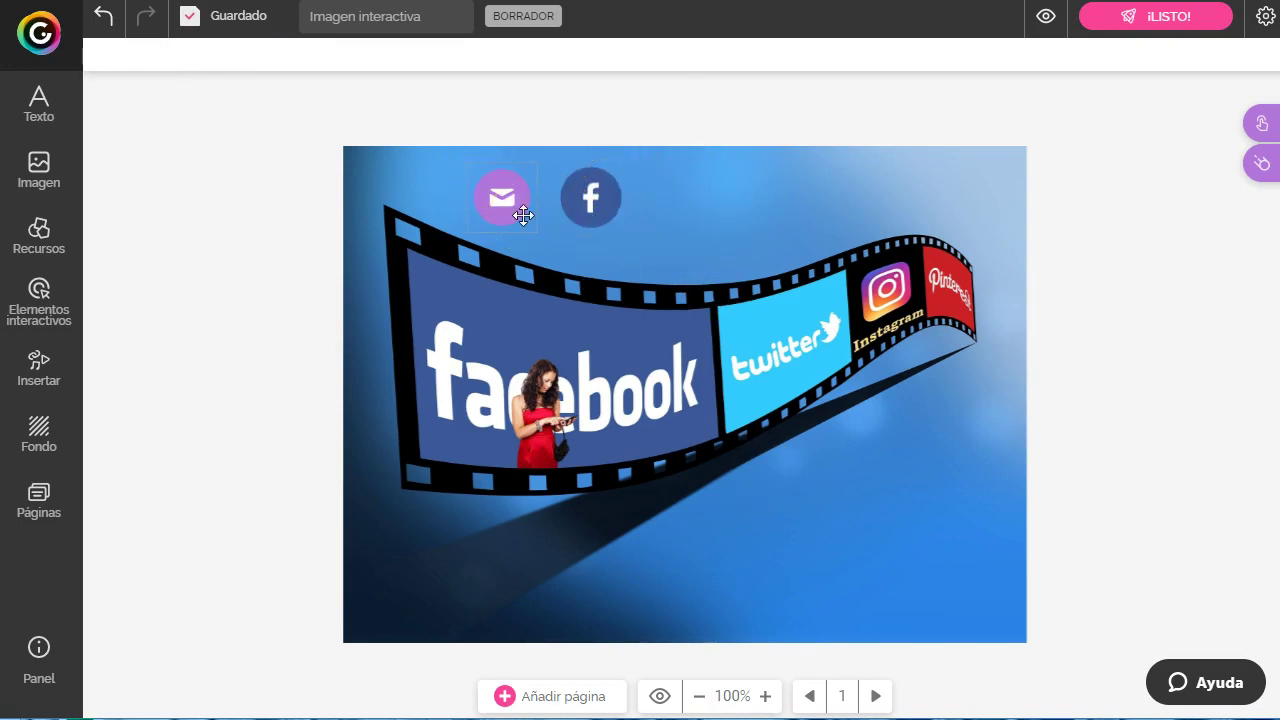
Step: Examine the interactive elements offered under Números y letras, Área invisible and Redes sociales
left_click(735, 216)
left_click(48, 294)
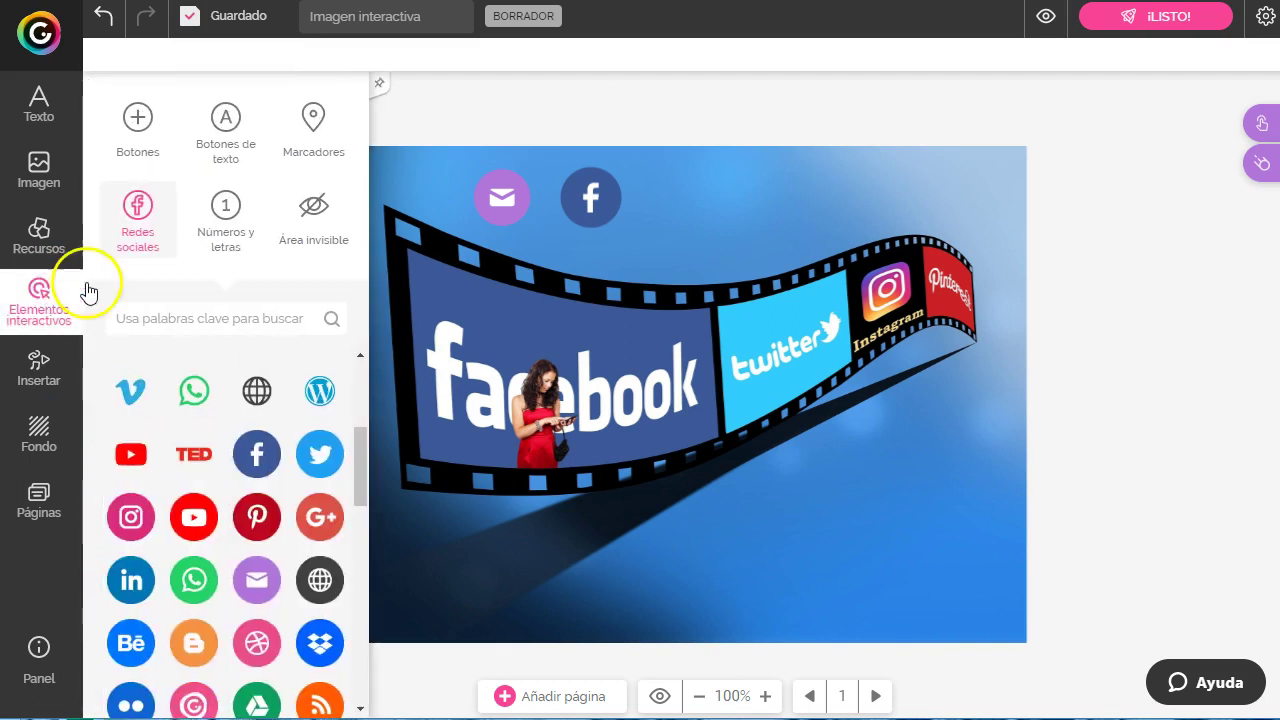
left_click(228, 218)
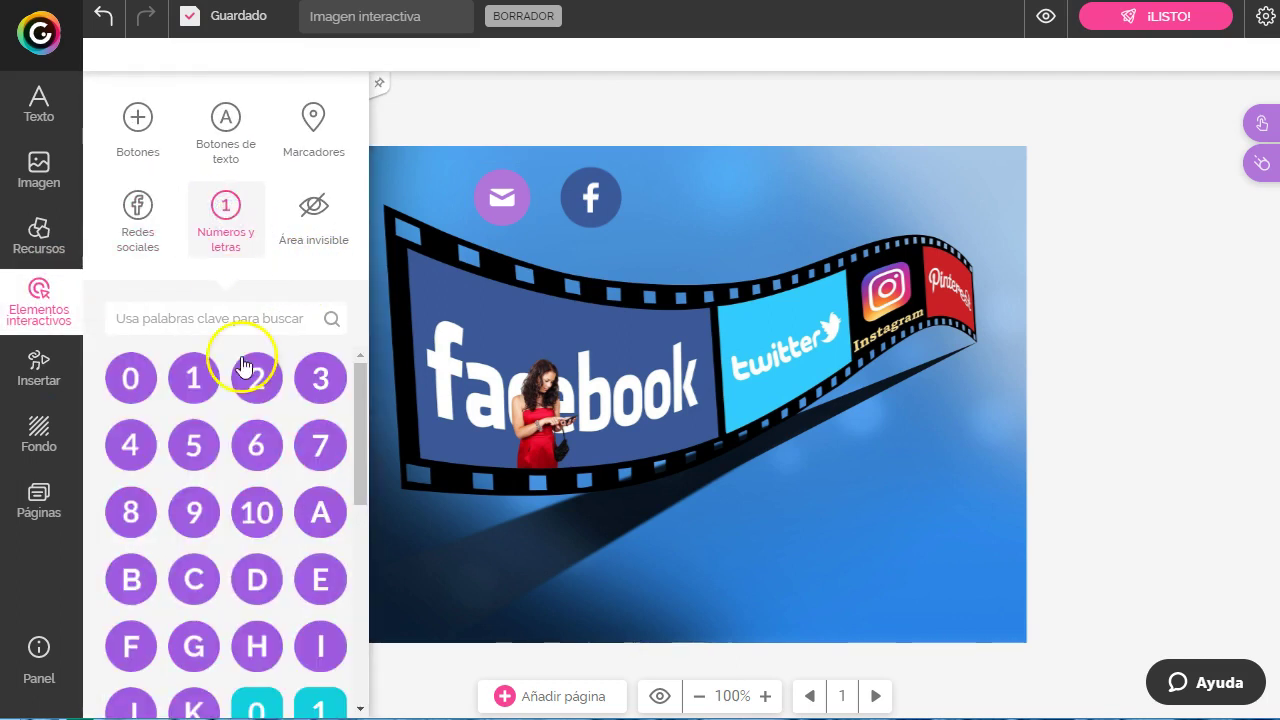
scroll(230, 555, "down", 10)
scroll(240, 566, "down", 3)
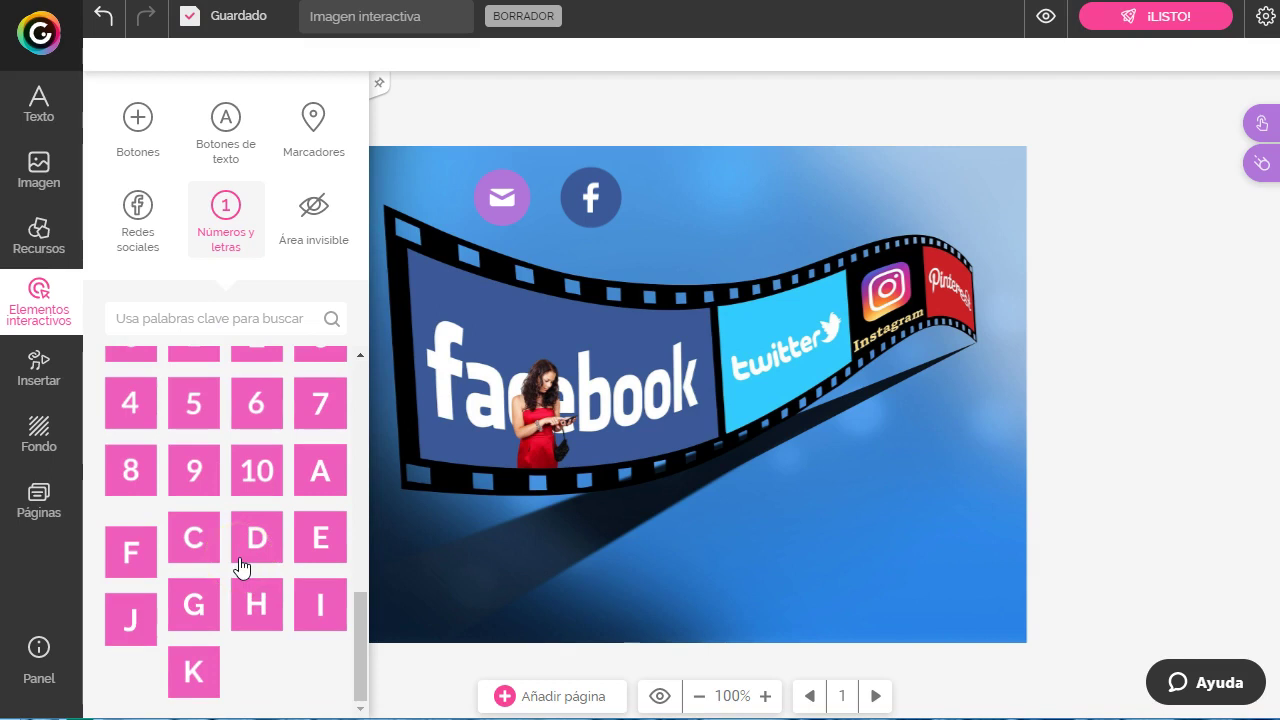
scroll(240, 566, "up", 7)
scroll(240, 566, "up", 1)
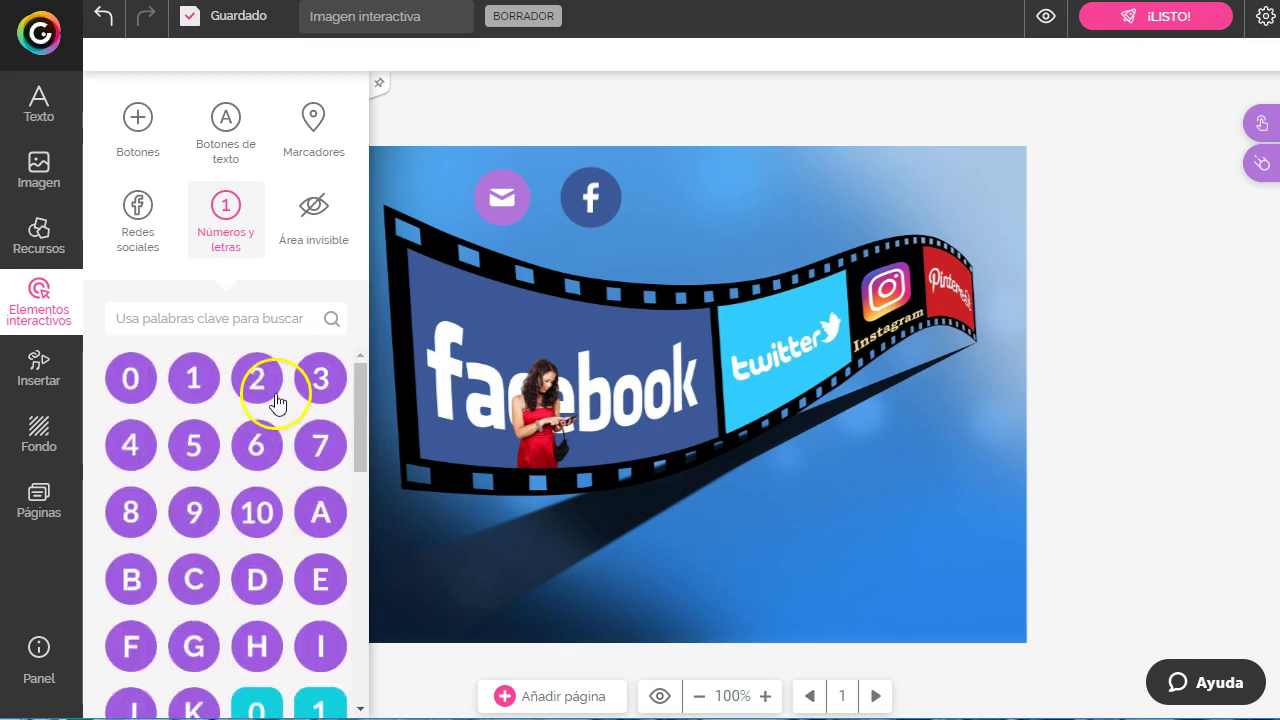
left_click(308, 228)
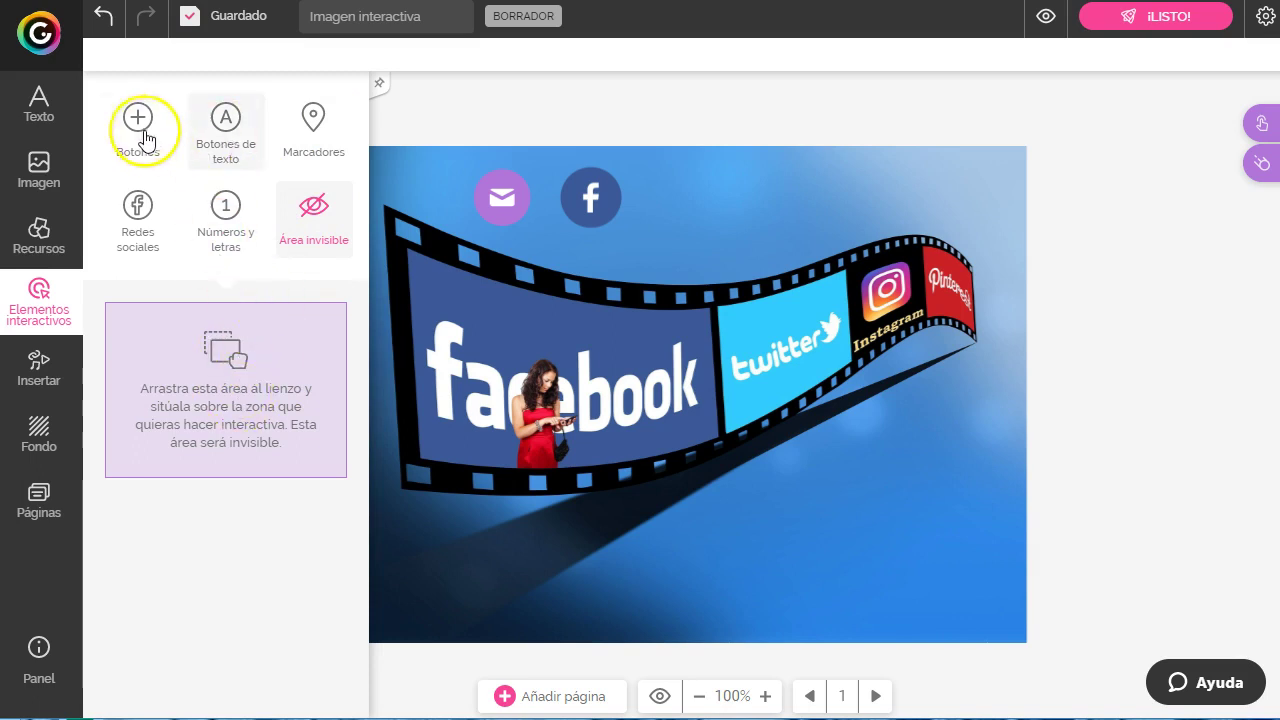
left_click(136, 207)
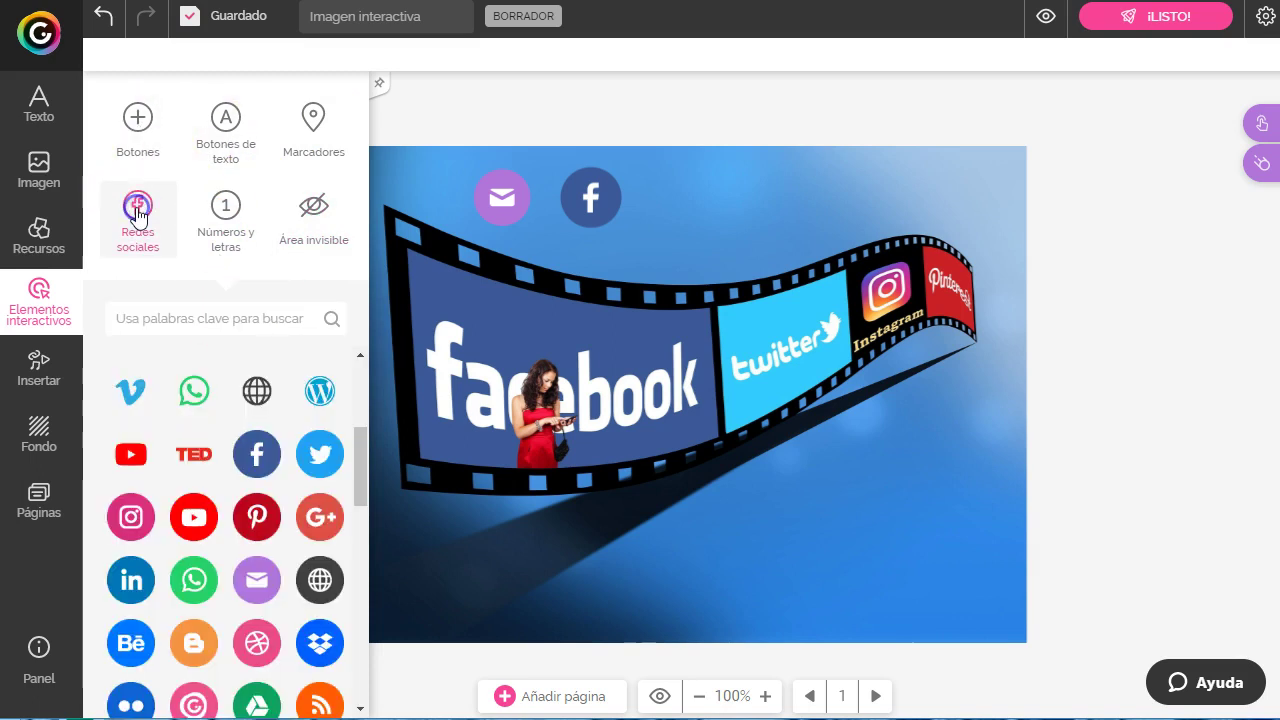
Step: Add the purple SIGUIENTE button from Botones de texto, enlarge it and place it in the image's lower-right corner
left_click(237, 133)
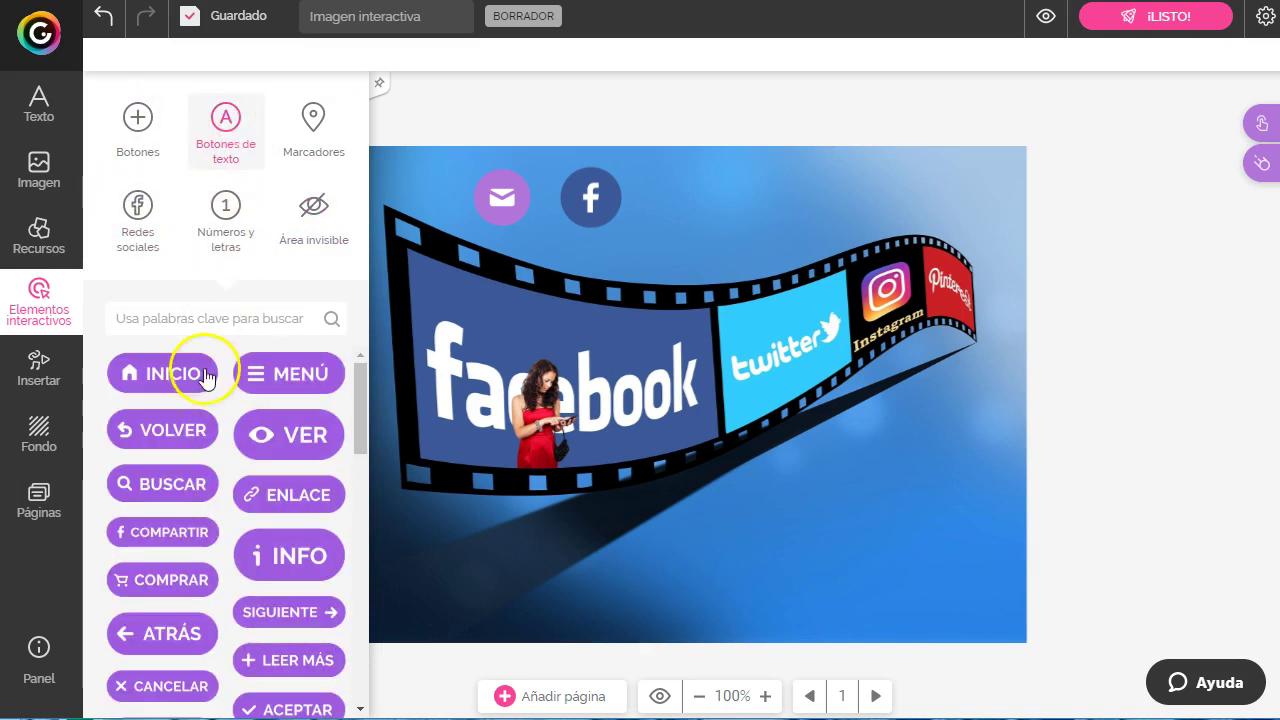
scroll(224, 568, "down", 3)
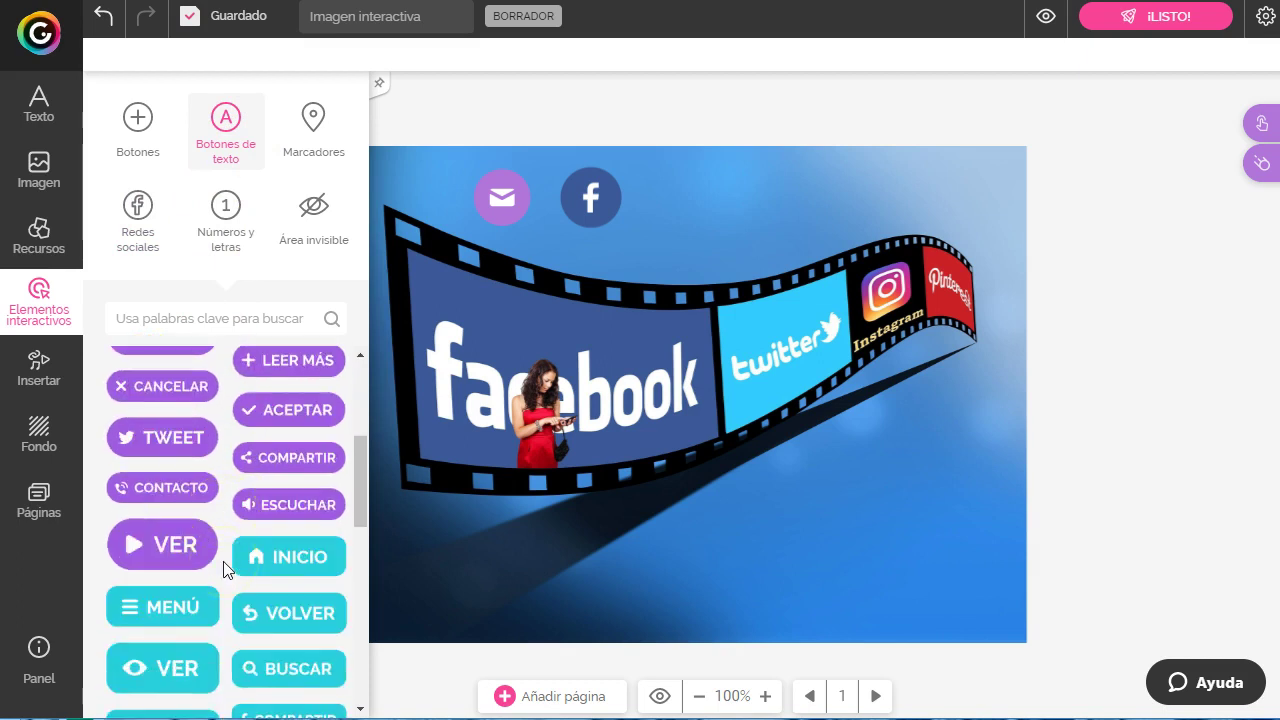
scroll(200, 566, "up", 2)
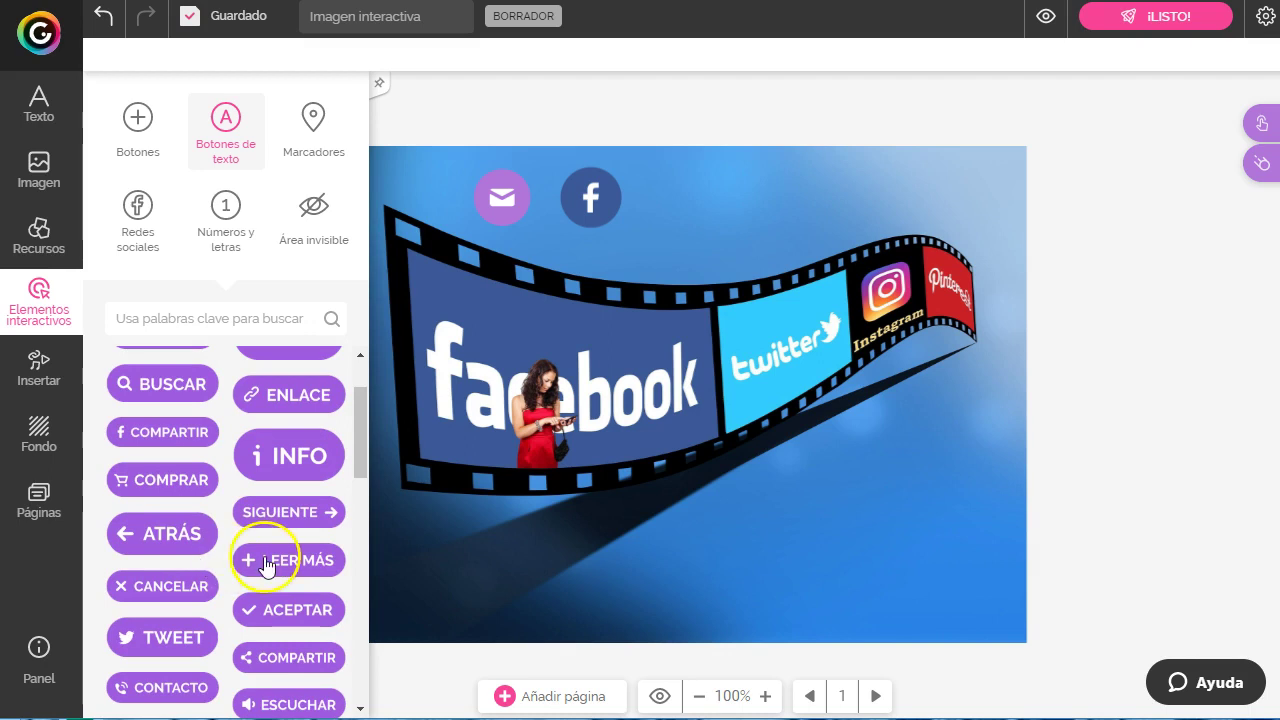
scroll(284, 458, "up", 1)
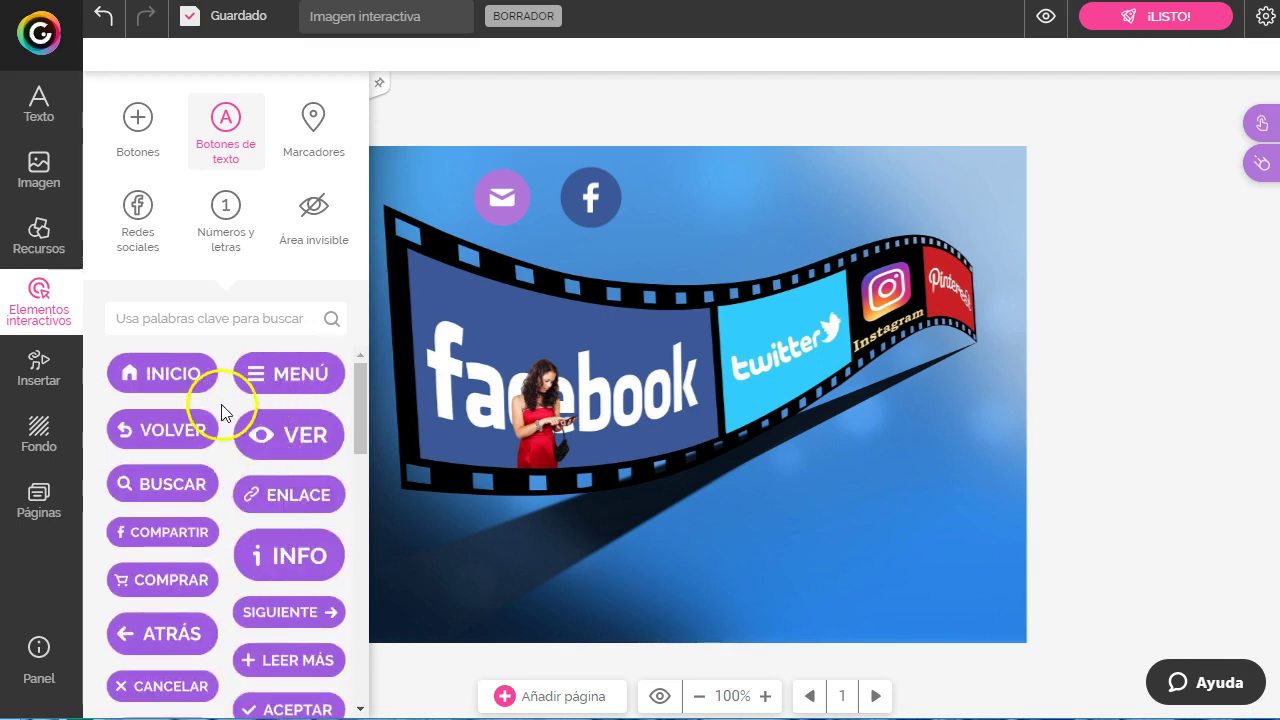
scroll(226, 420, "down", 2)
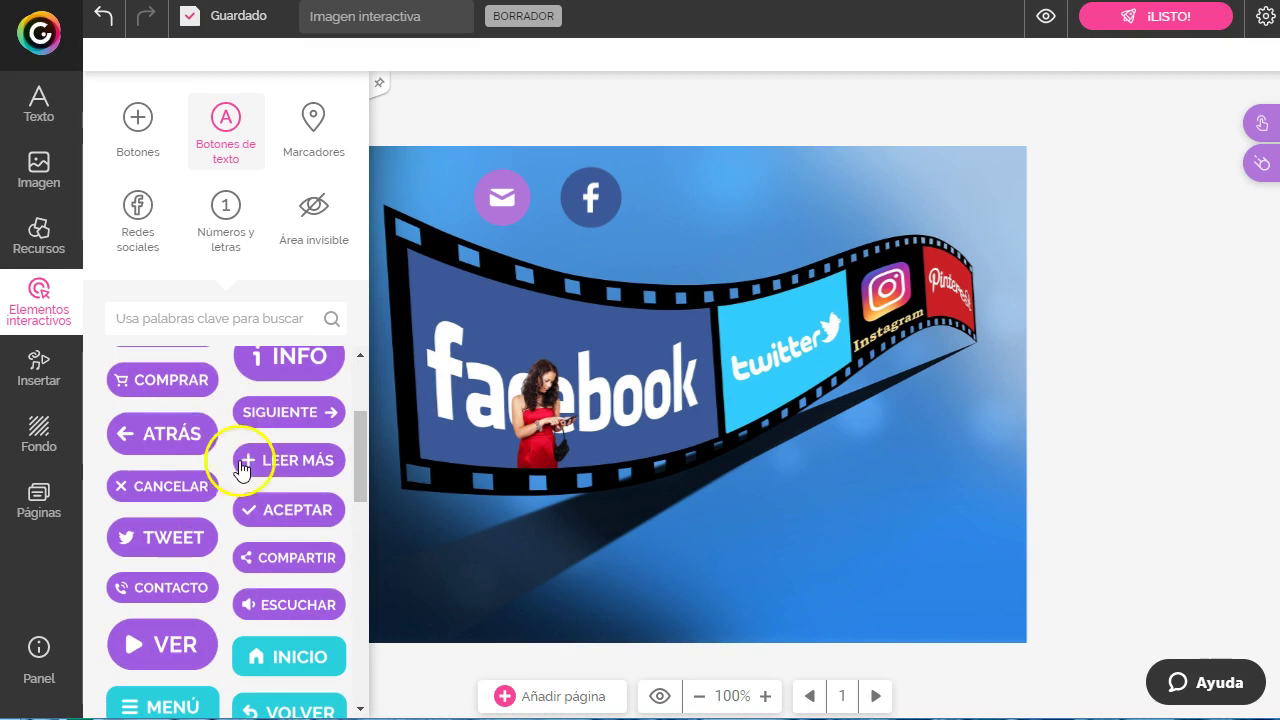
left_click(294, 412)
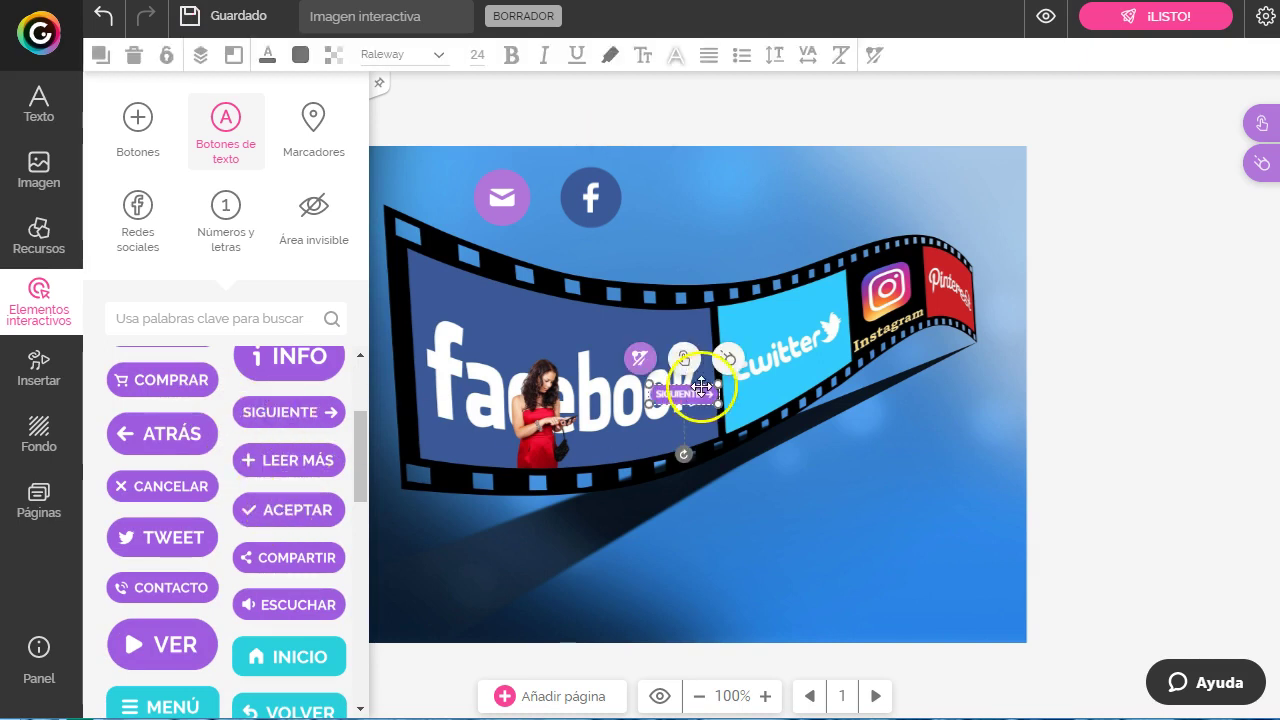
left_click_drag(718, 403, 854, 472)
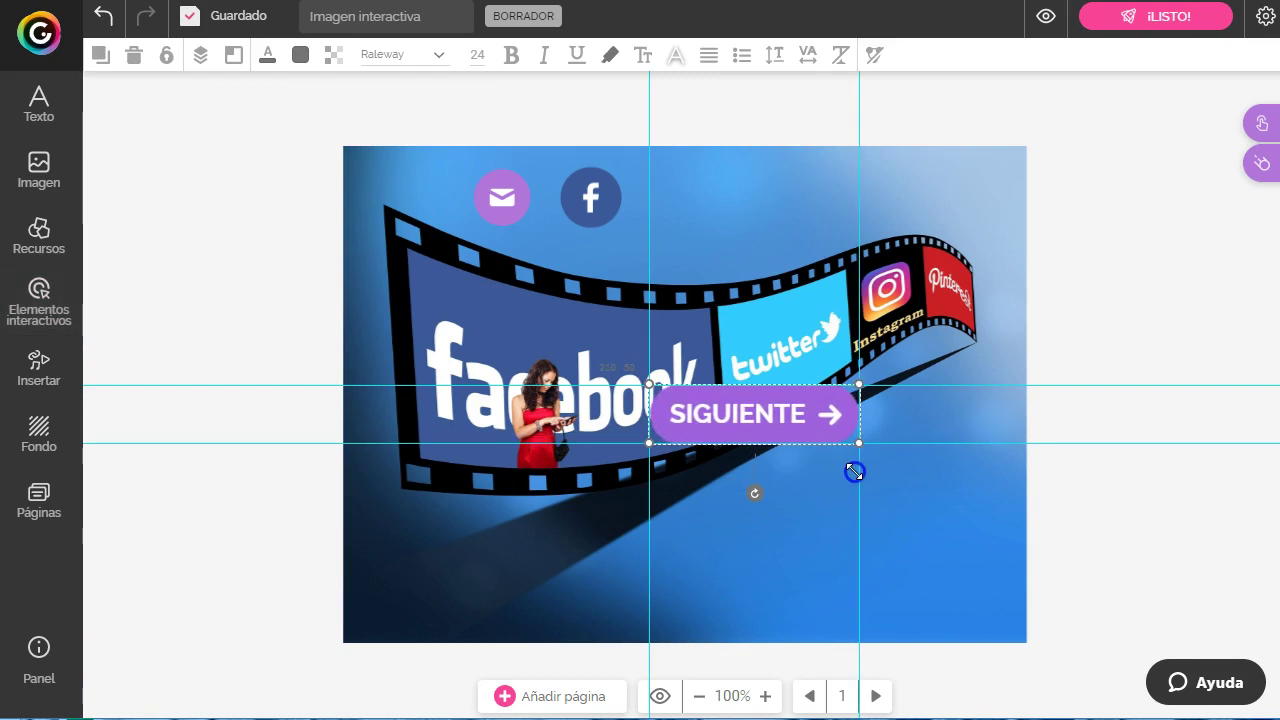
left_click_drag(771, 429, 918, 591)
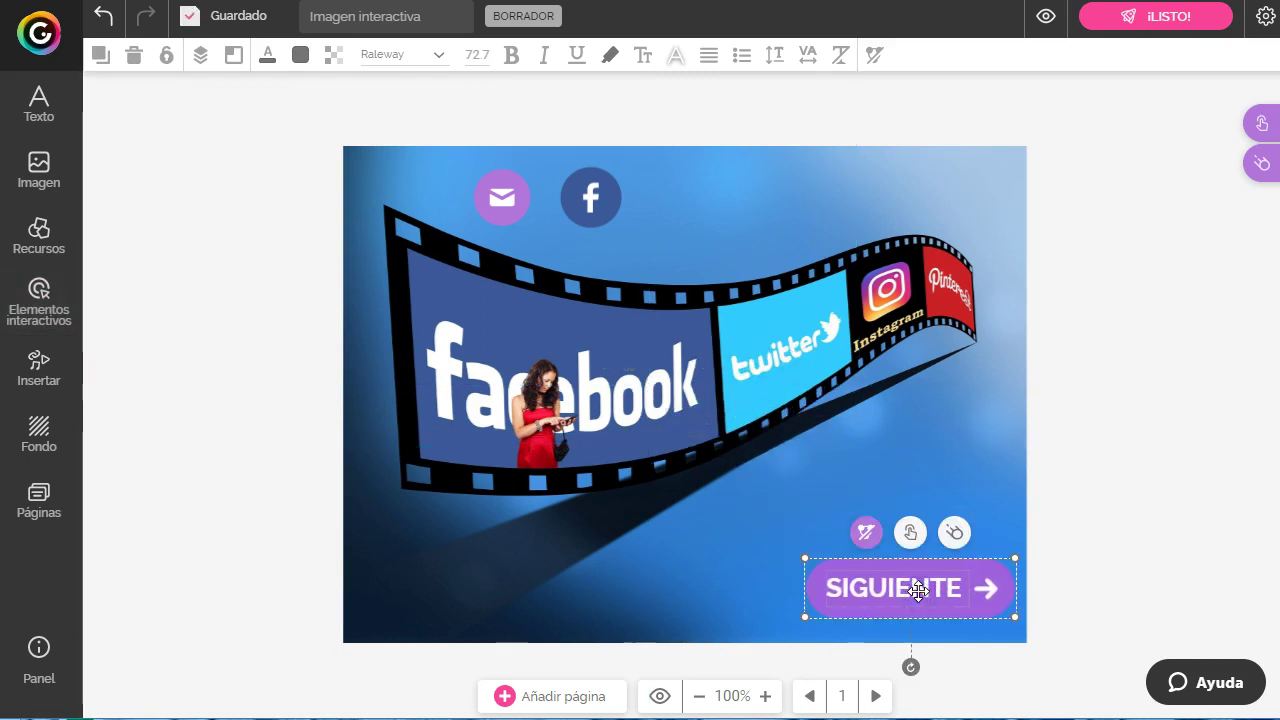
Step: Give the SIGUIENTE button an Enlace interactivity pointing to the personal website's http address, and save it
left_click(908, 532)
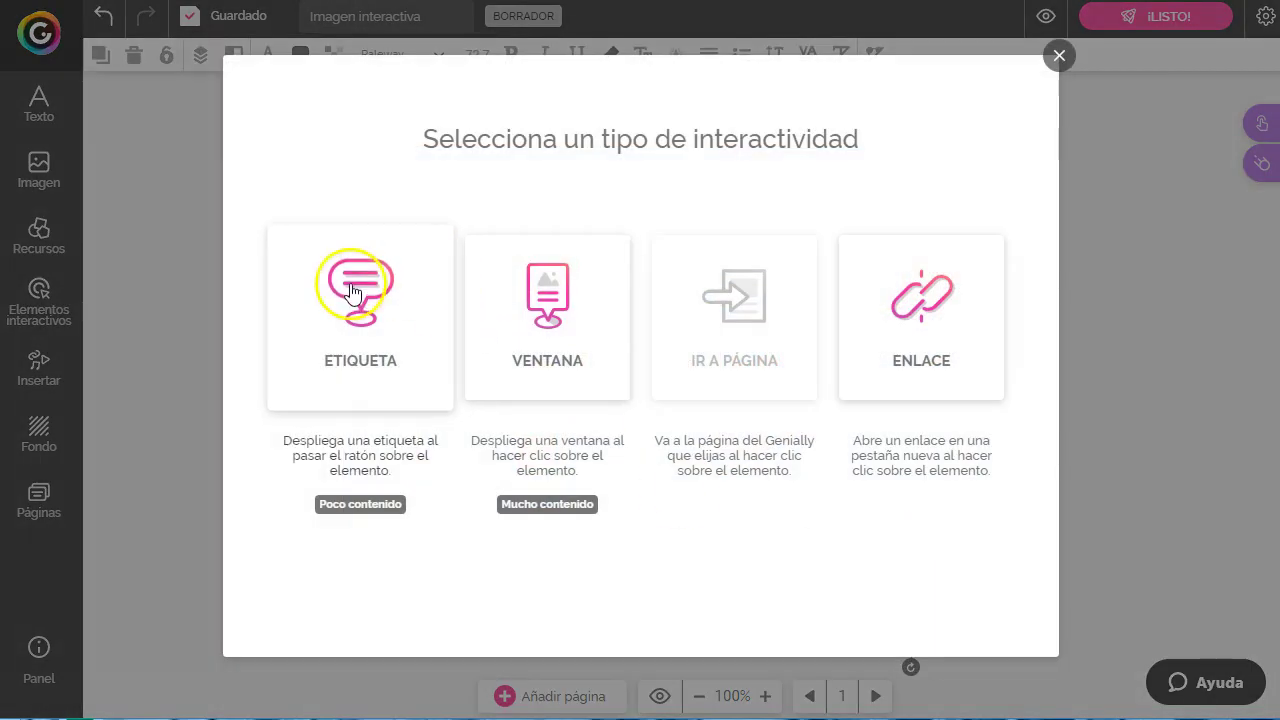
left_click(960, 294)
left_click(676, 321)
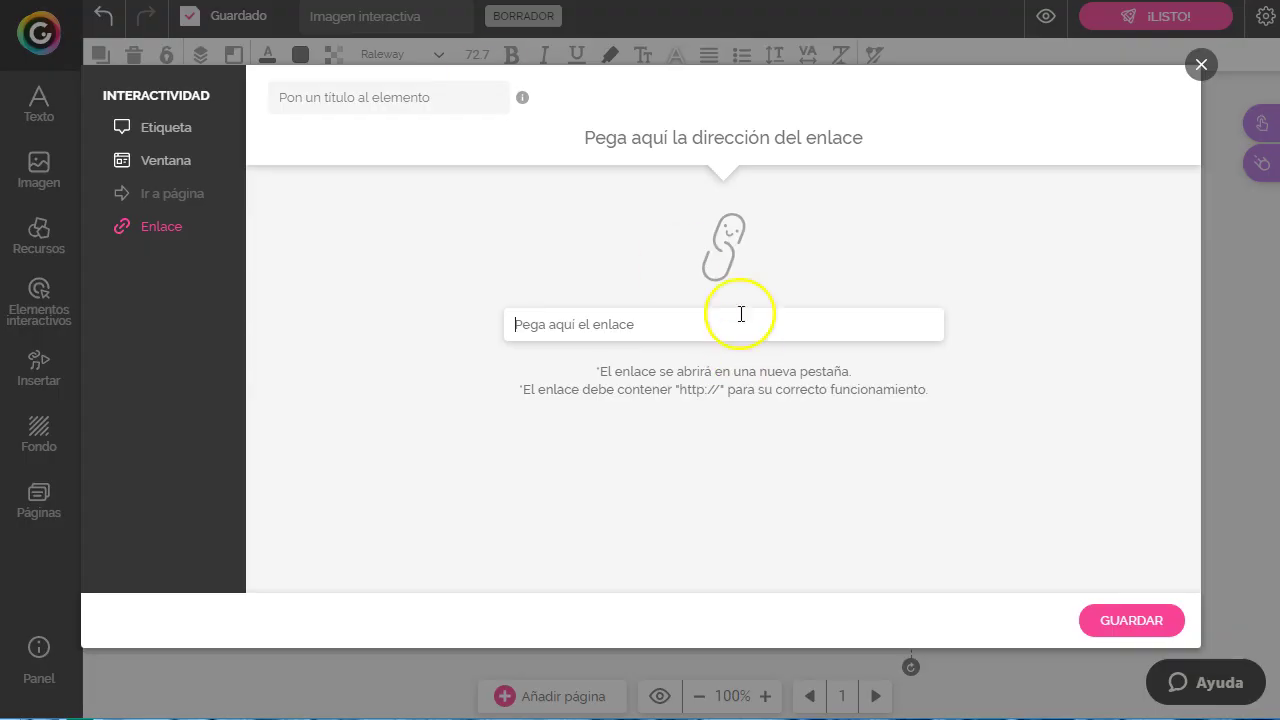
type("http://bettyromerito.com")
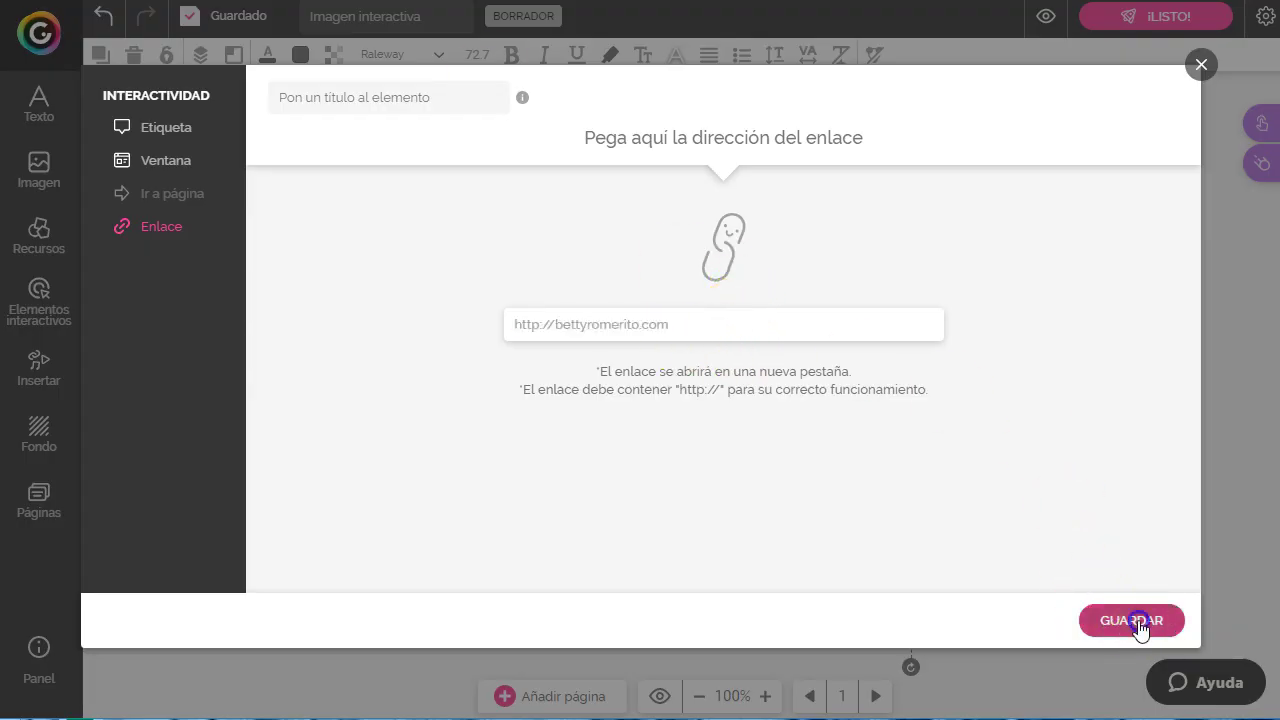
left_click(1130, 620)
left_click(1090, 503)
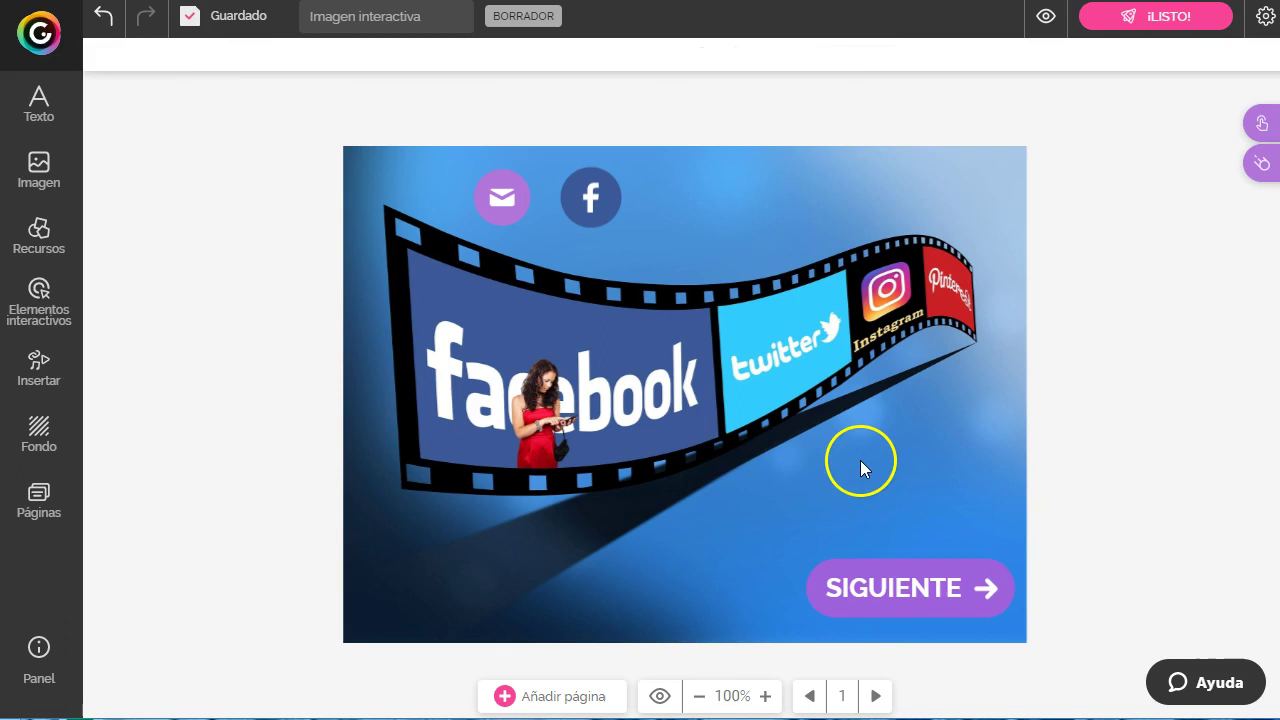
Step: Rename the creation as "tests imagenes interactivas"
left_click(359, 16)
left_click_drag(438, 16, 339, 10)
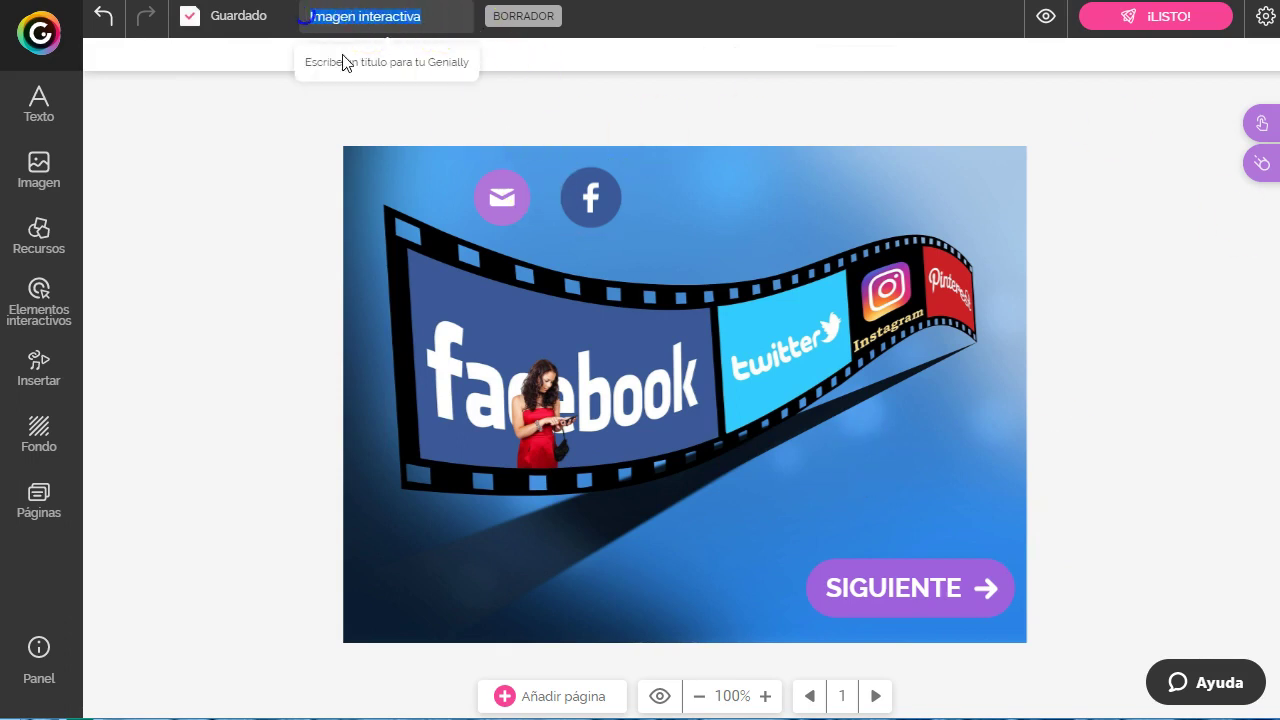
type("tests imagenes")
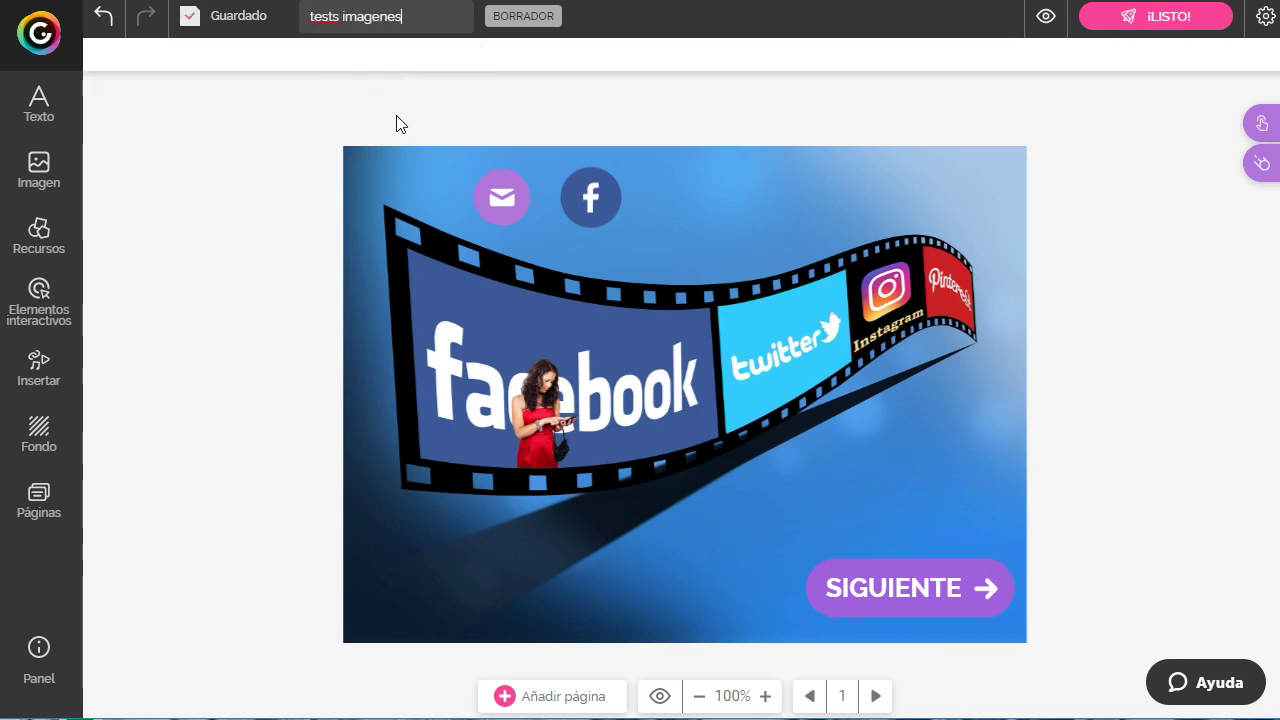
type(" interactivas")
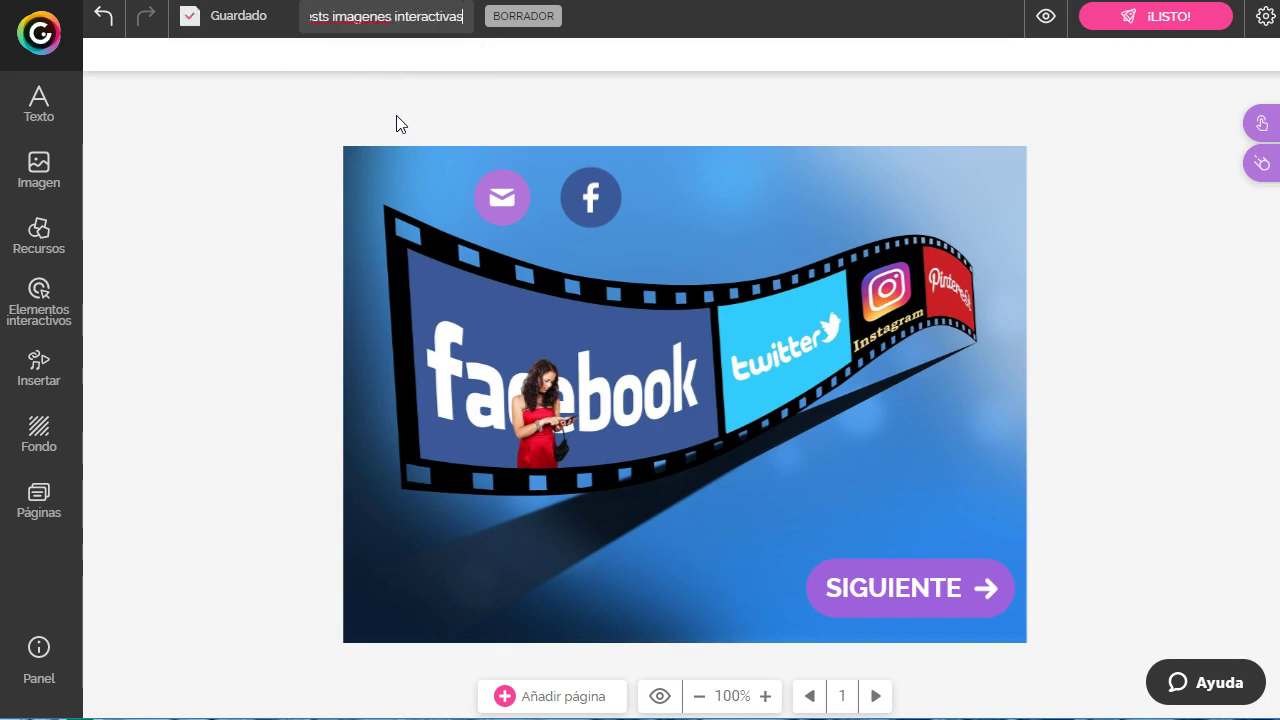
left_click(320, 114)
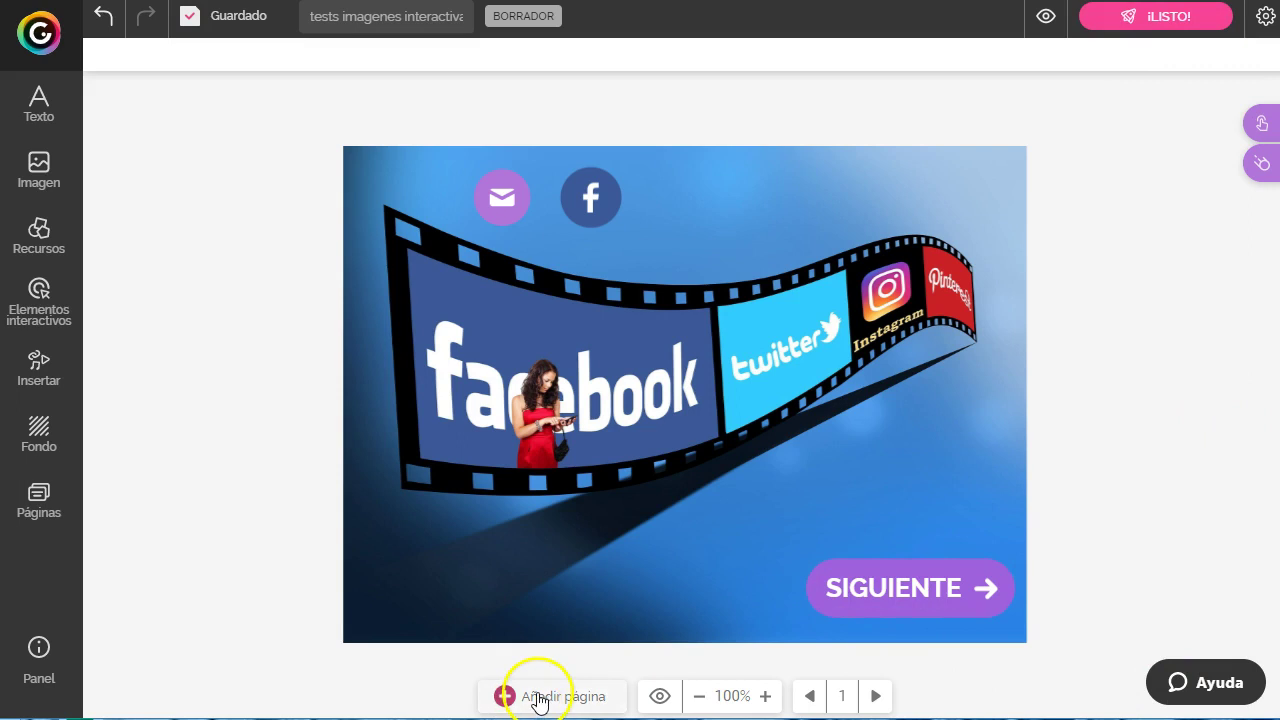
Step: Preview the interactive image, check the Facebook and envelope buttons' labels, and return to editing
left_click(661, 697)
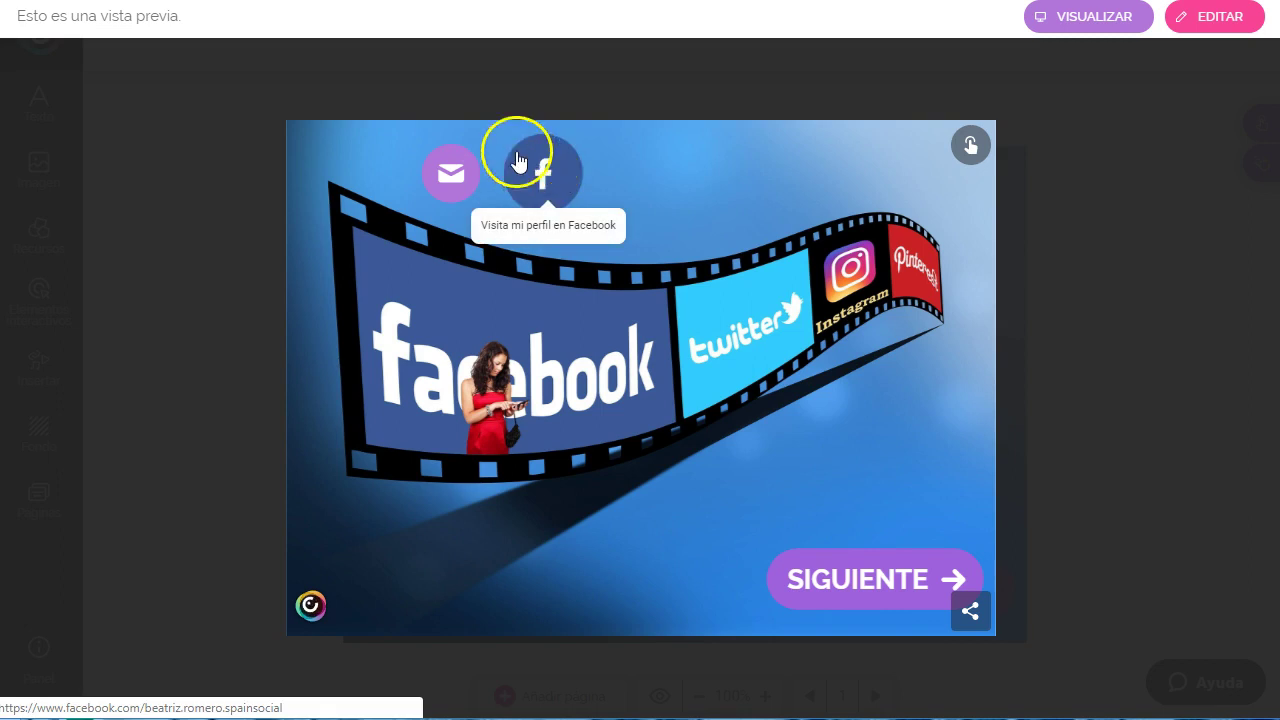
left_click(455, 178)
left_click(470, 233)
left_click(447, 172)
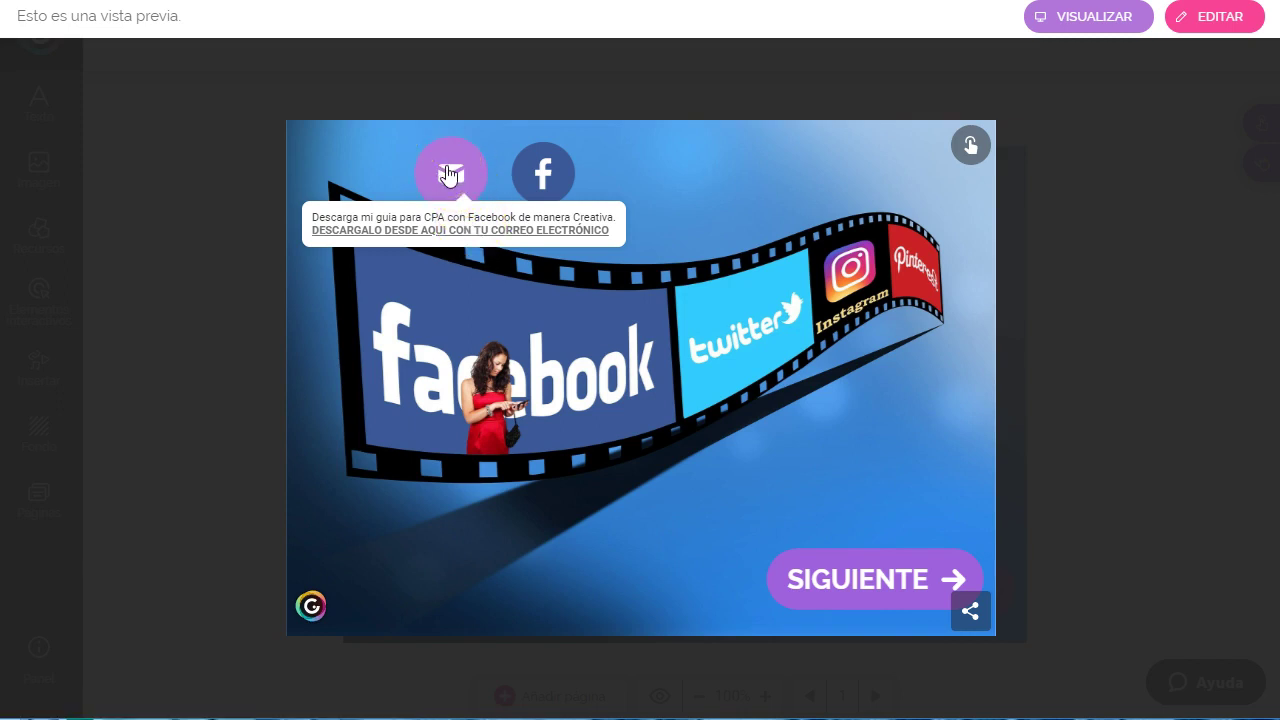
left_click(1210, 22)
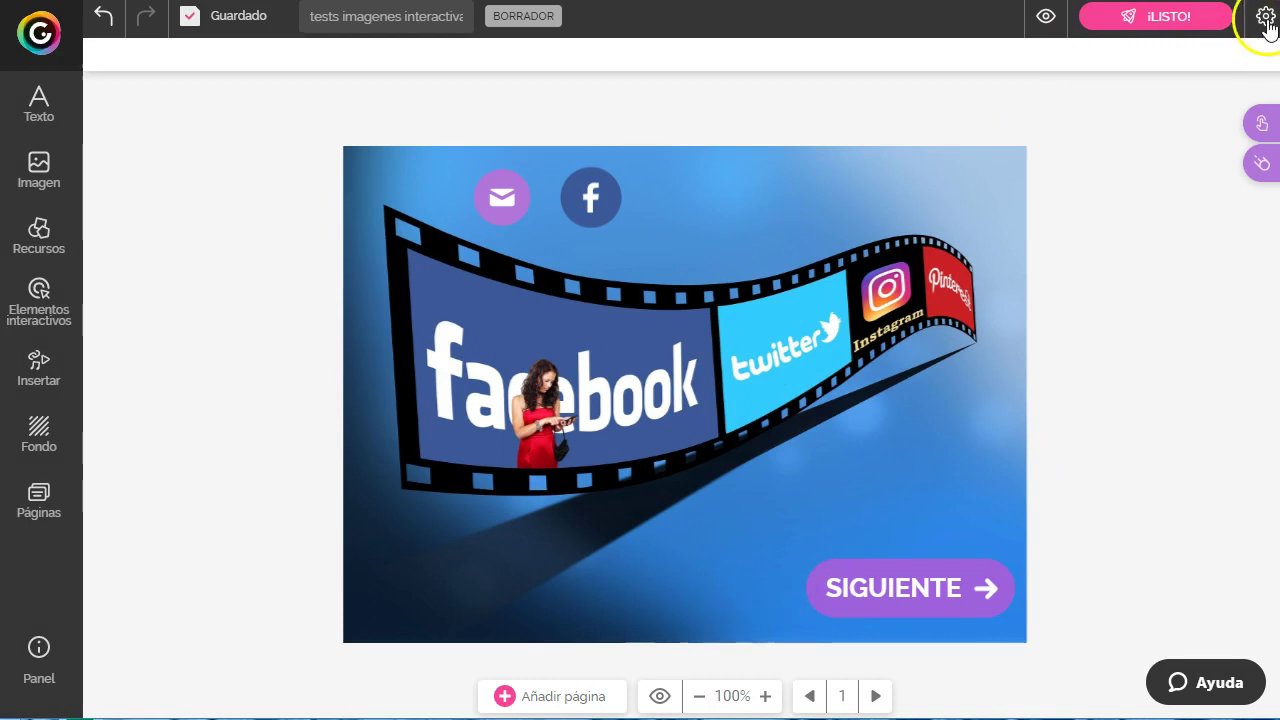
Step: Publish the finished interactive image and open its Compartir options
left_click(1151, 17)
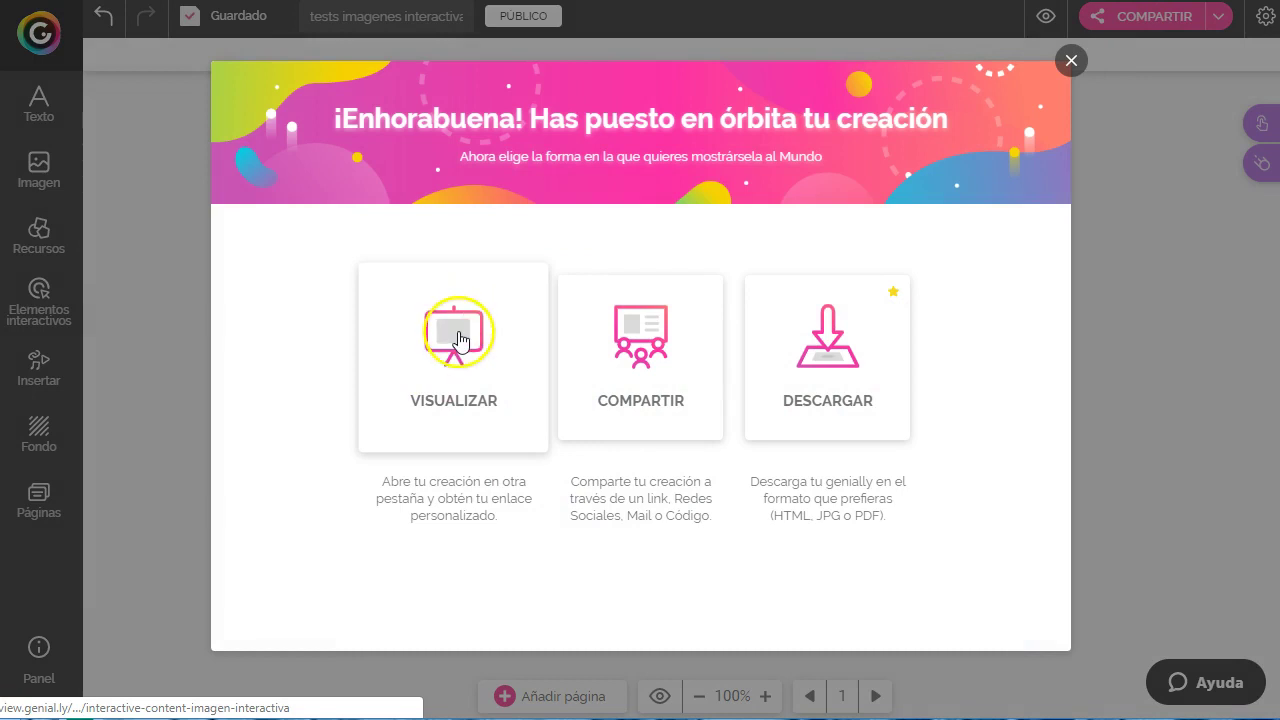
mouse_move(829, 357)
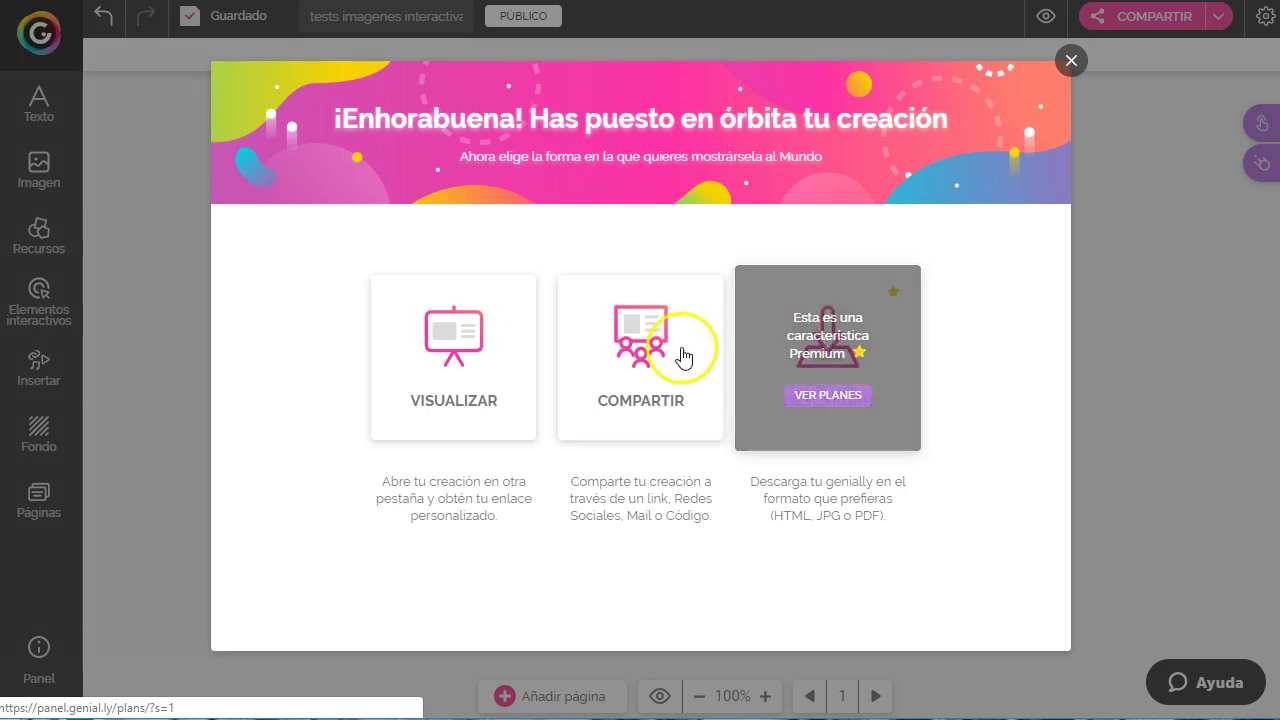
left_click(640, 342)
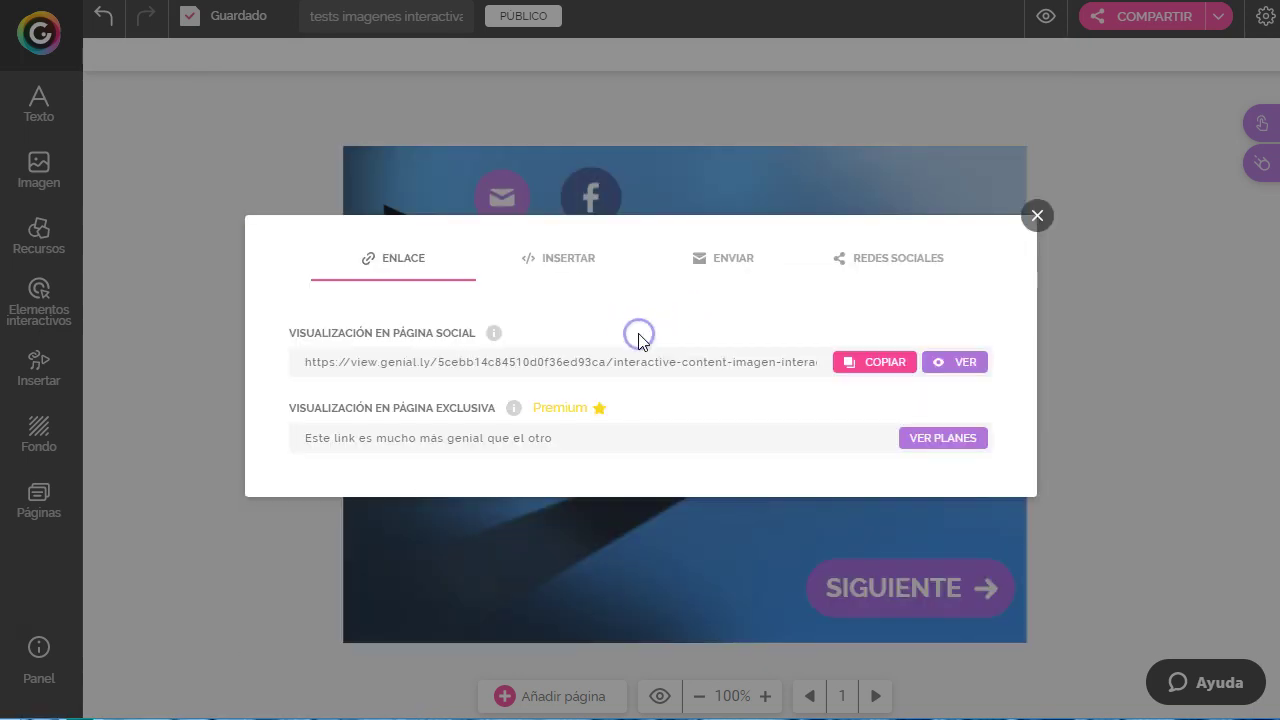
Step: Review the sharing link, the IFRAME and SCRIPT embed codes, and the option for sending the creation by email
left_click(386, 260)
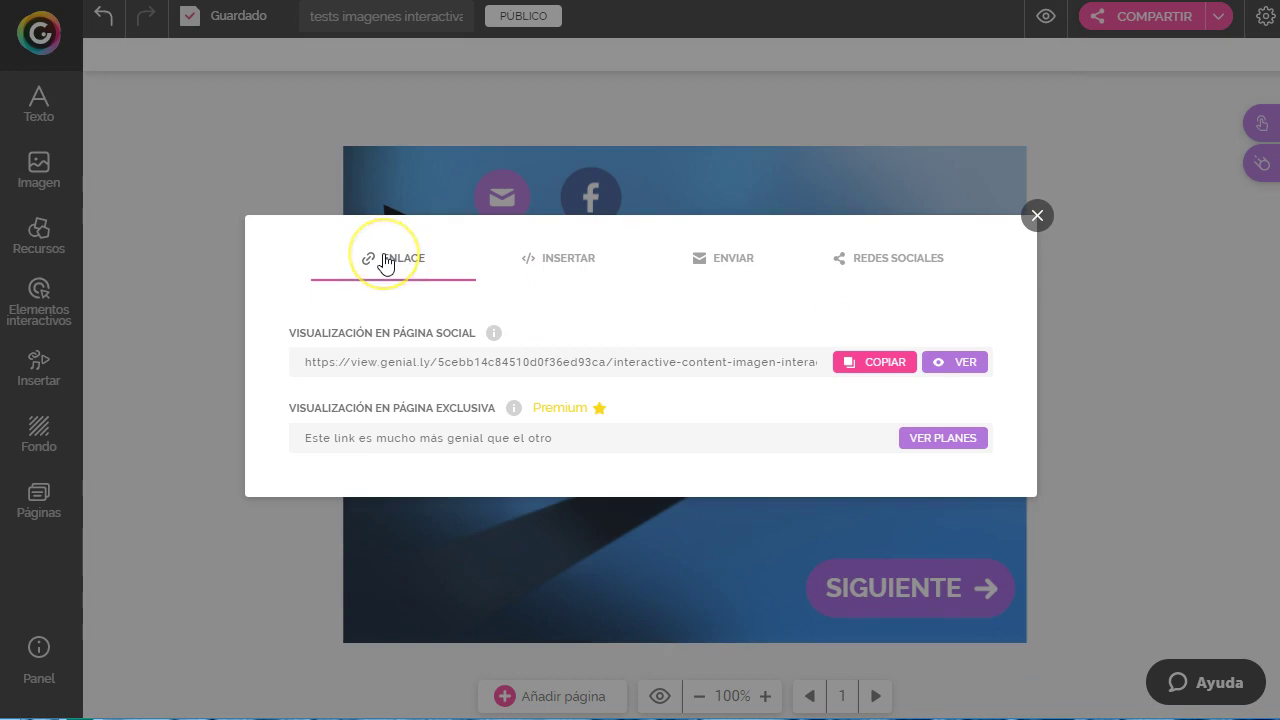
left_click(624, 375)
left_click(576, 258)
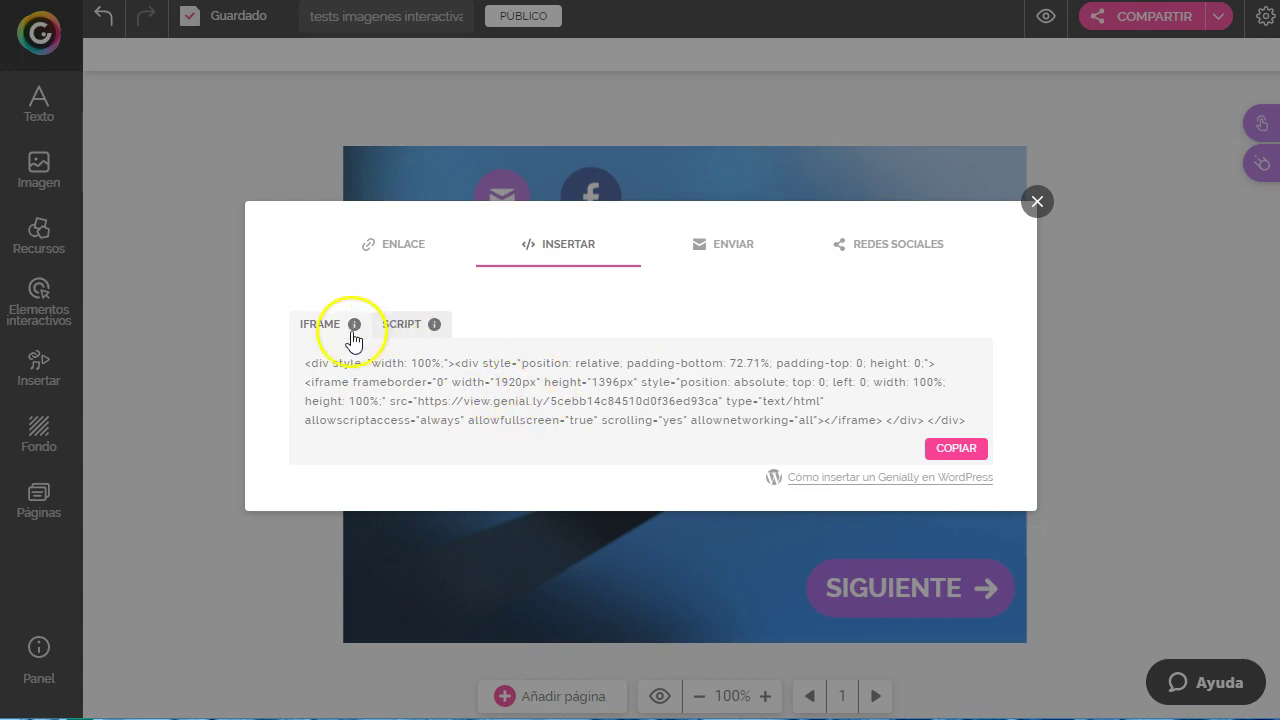
left_click(401, 322)
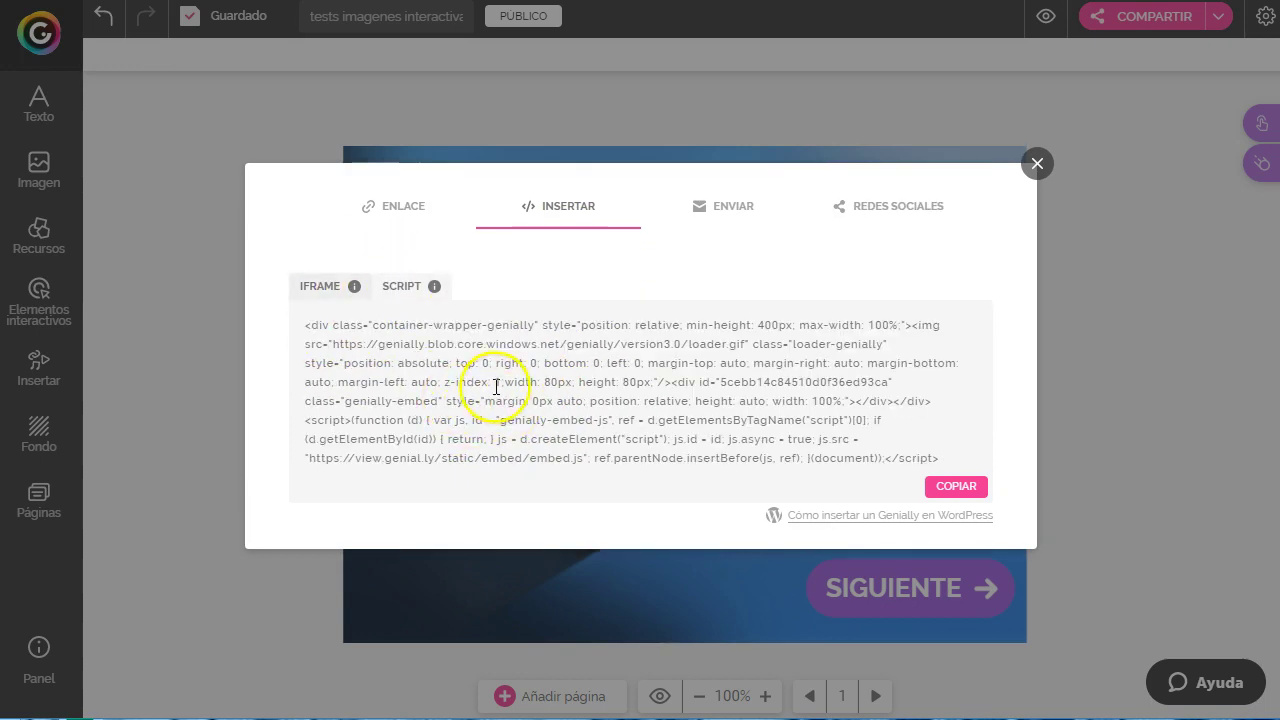
left_click(324, 286)
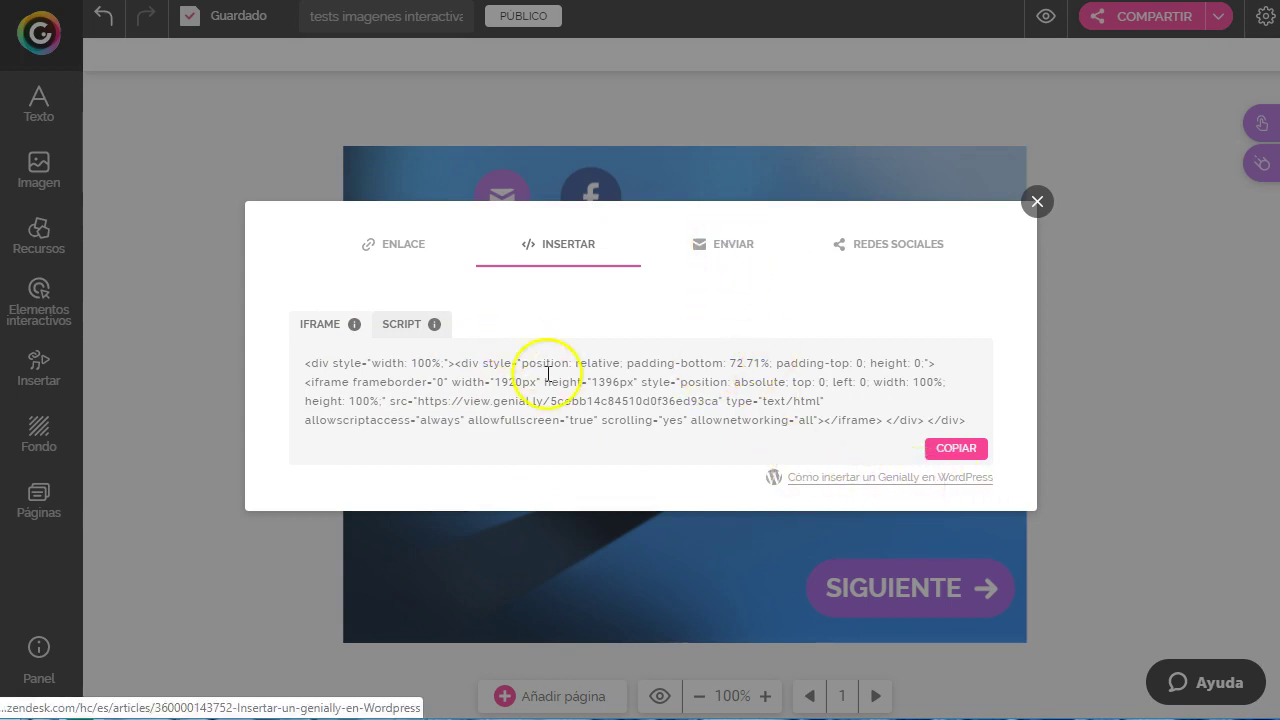
left_click(726, 250)
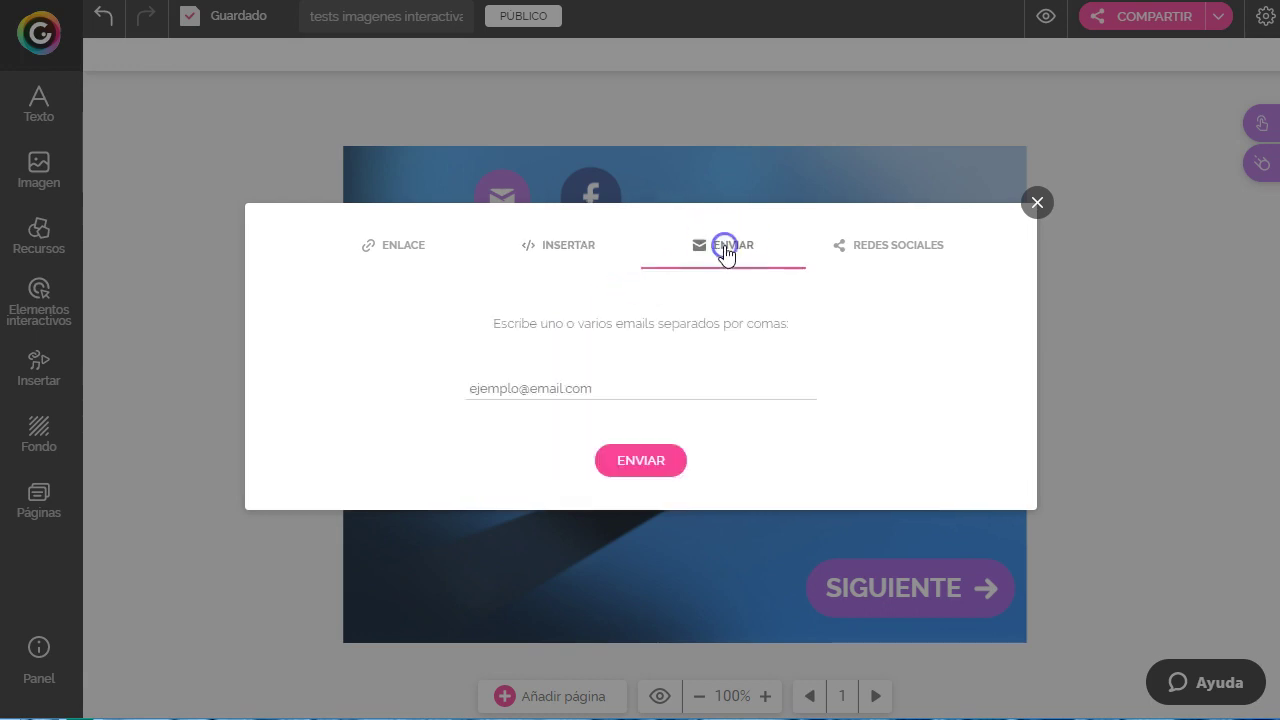
Step: Share the creation on Facebook to News Feed and Your Story with the message "Probando los elementos interactivos en imagenes estáticas. Muy bueno!"
left_click(860, 246)
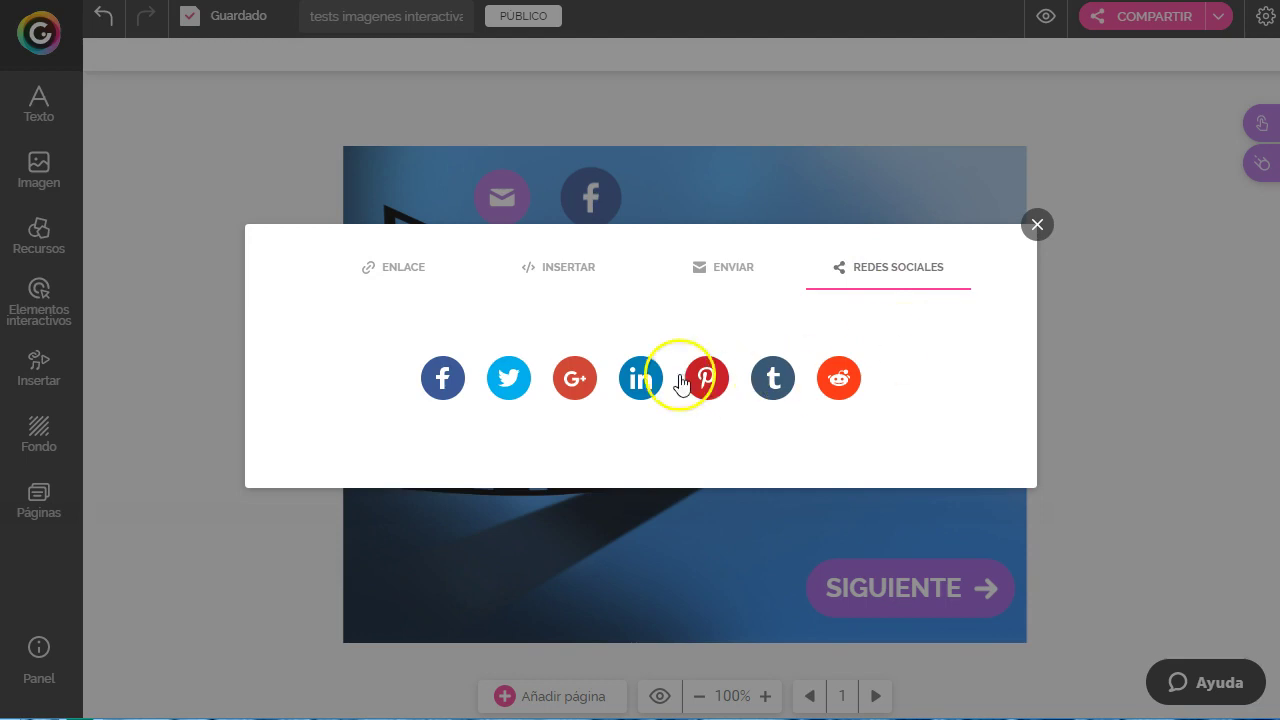
left_click(443, 379)
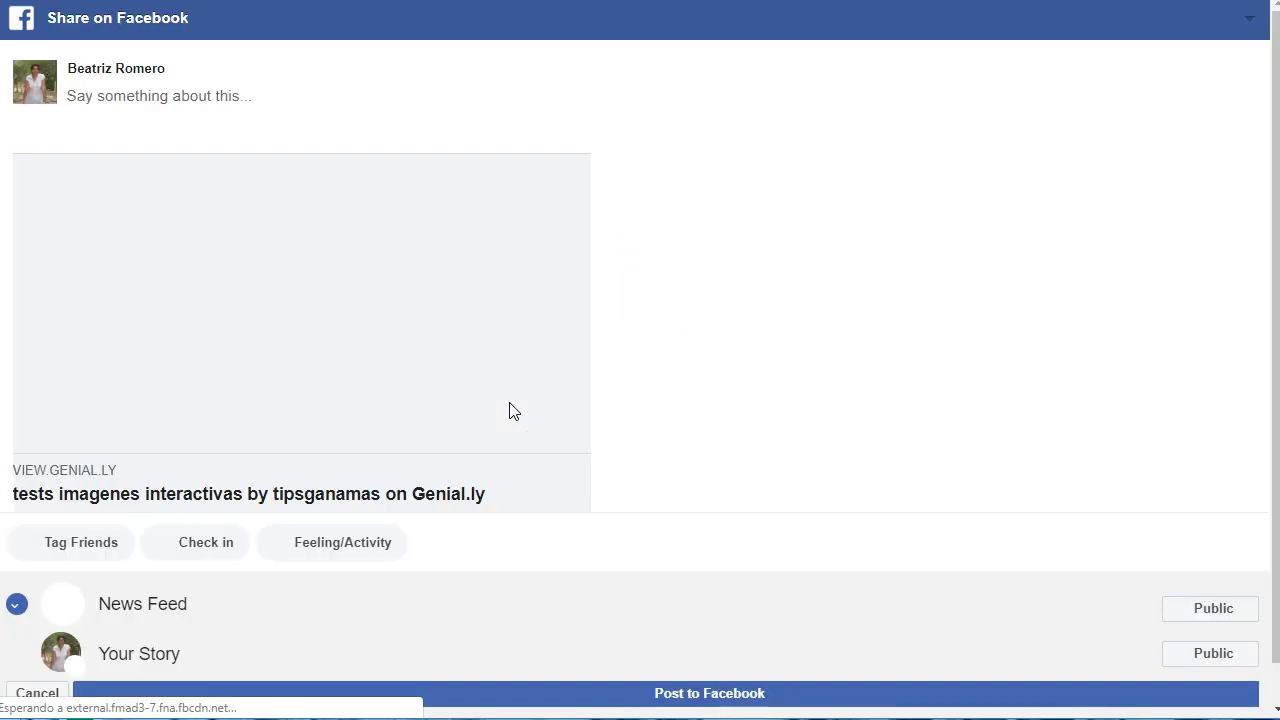
left_click(191, 100)
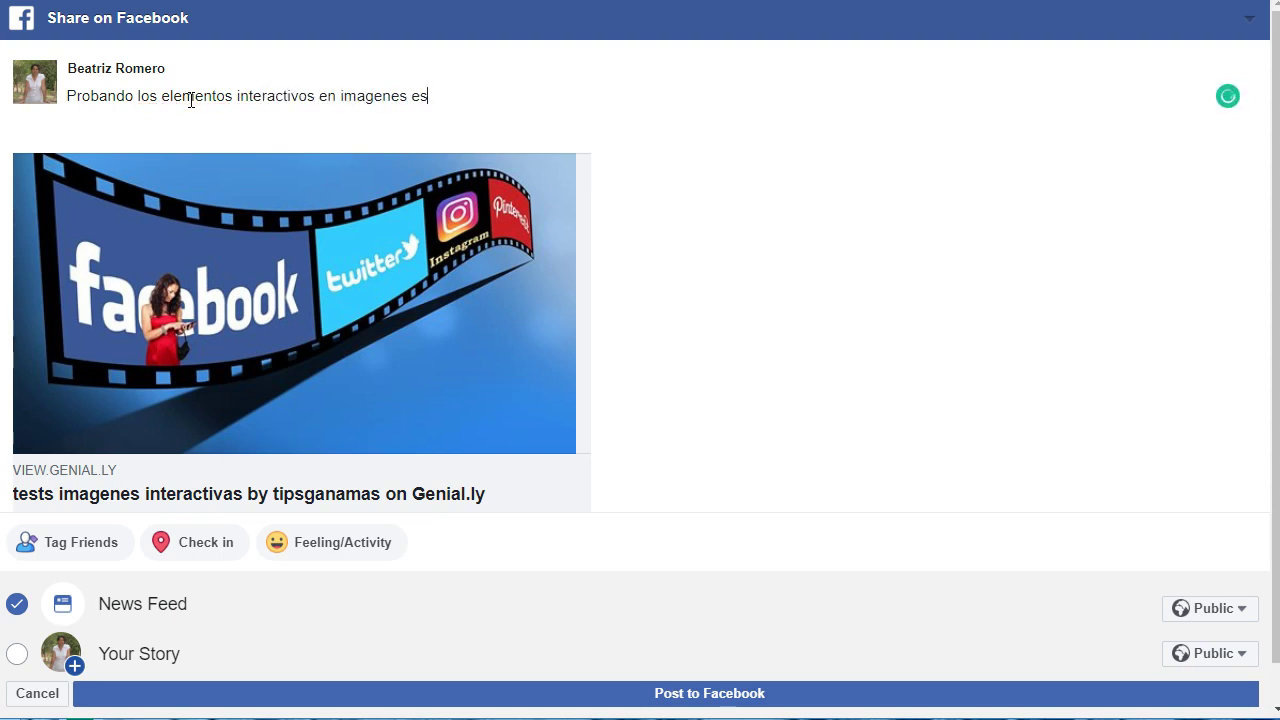
key("Return")
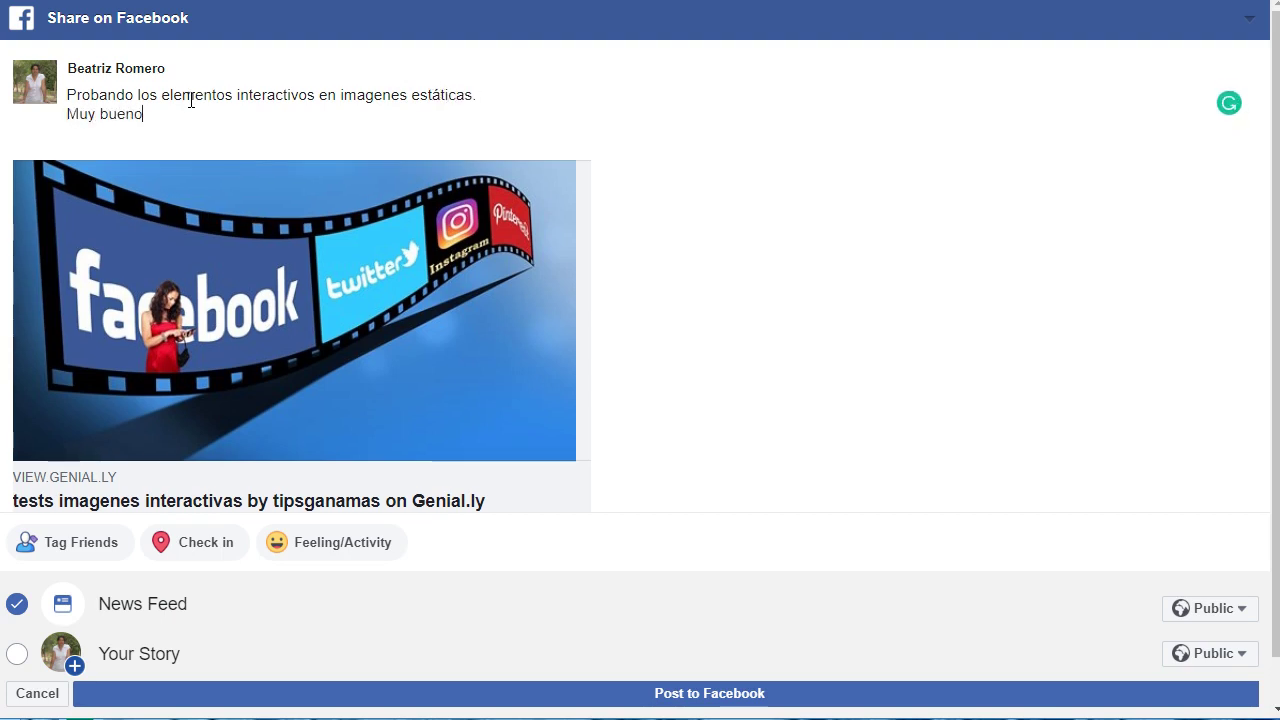
scroll(240, 480, "down", 1)
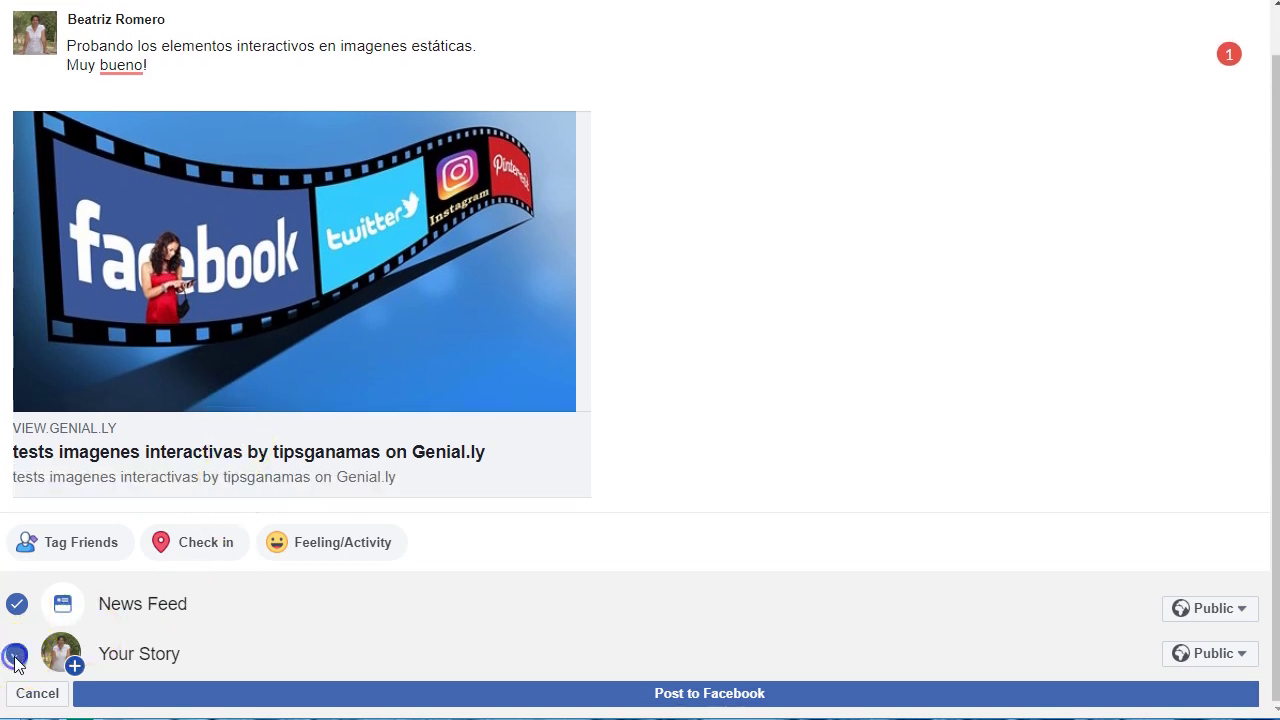
left_click(703, 700)
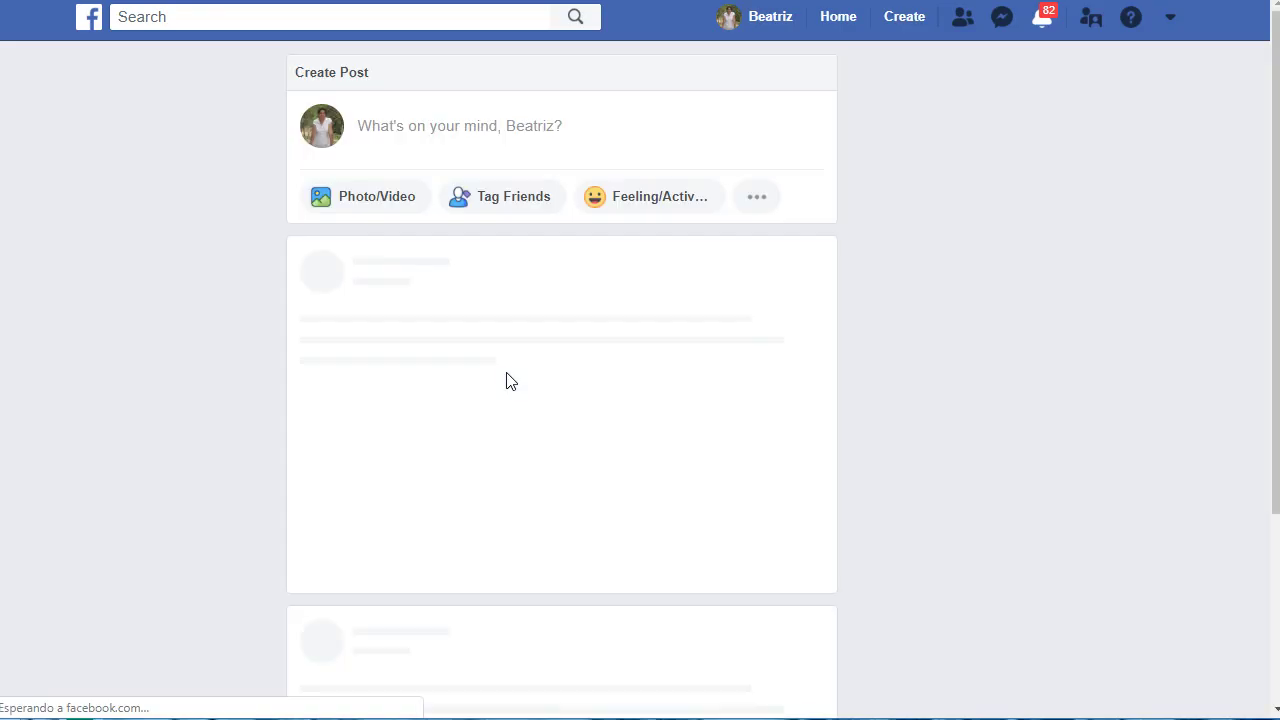
Step: Look through the Facebook home News Feed for the newly shared interactive image post
left_click(834, 22)
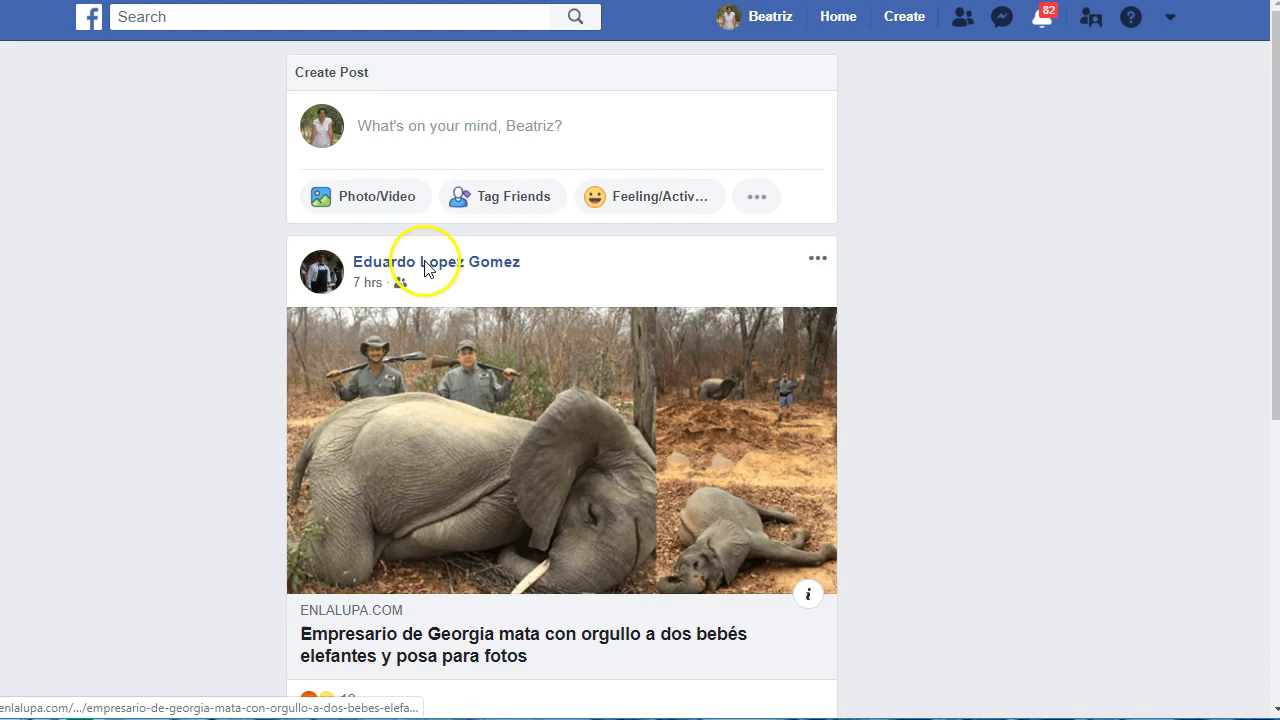
scroll(471, 471, "down", 5)
scroll(475, 474, "up", 5)
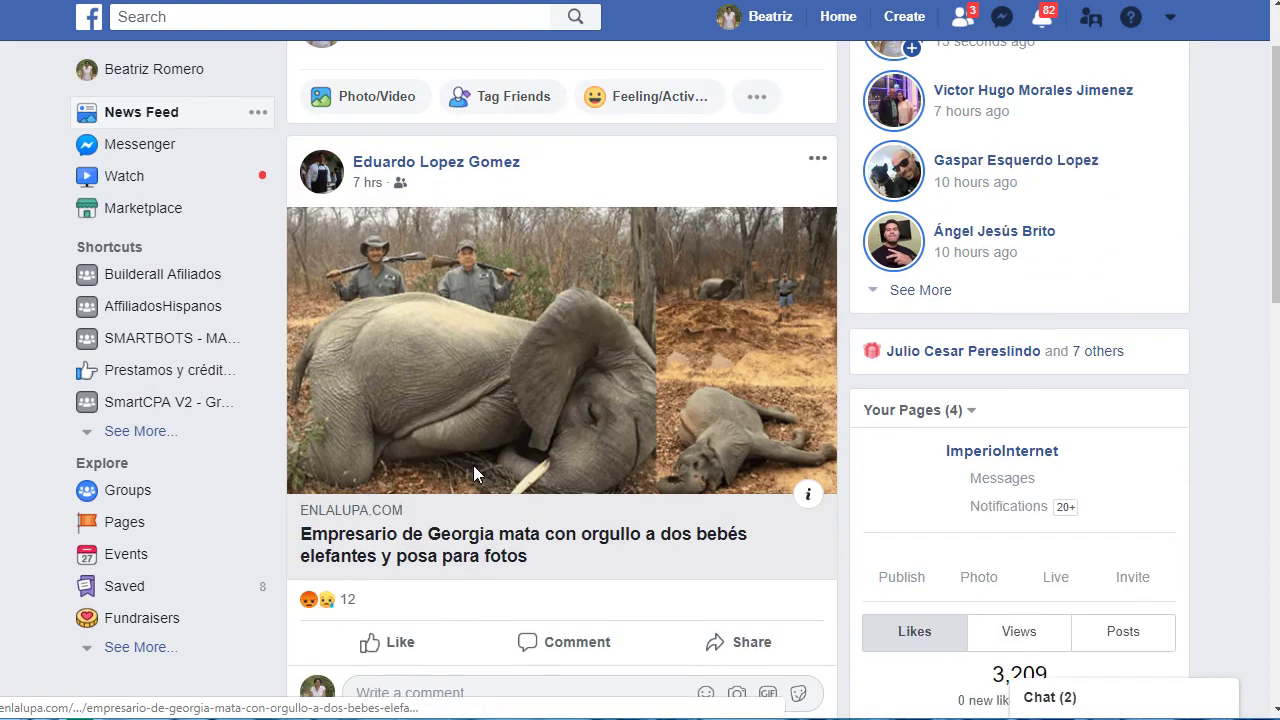
left_click(137, 117)
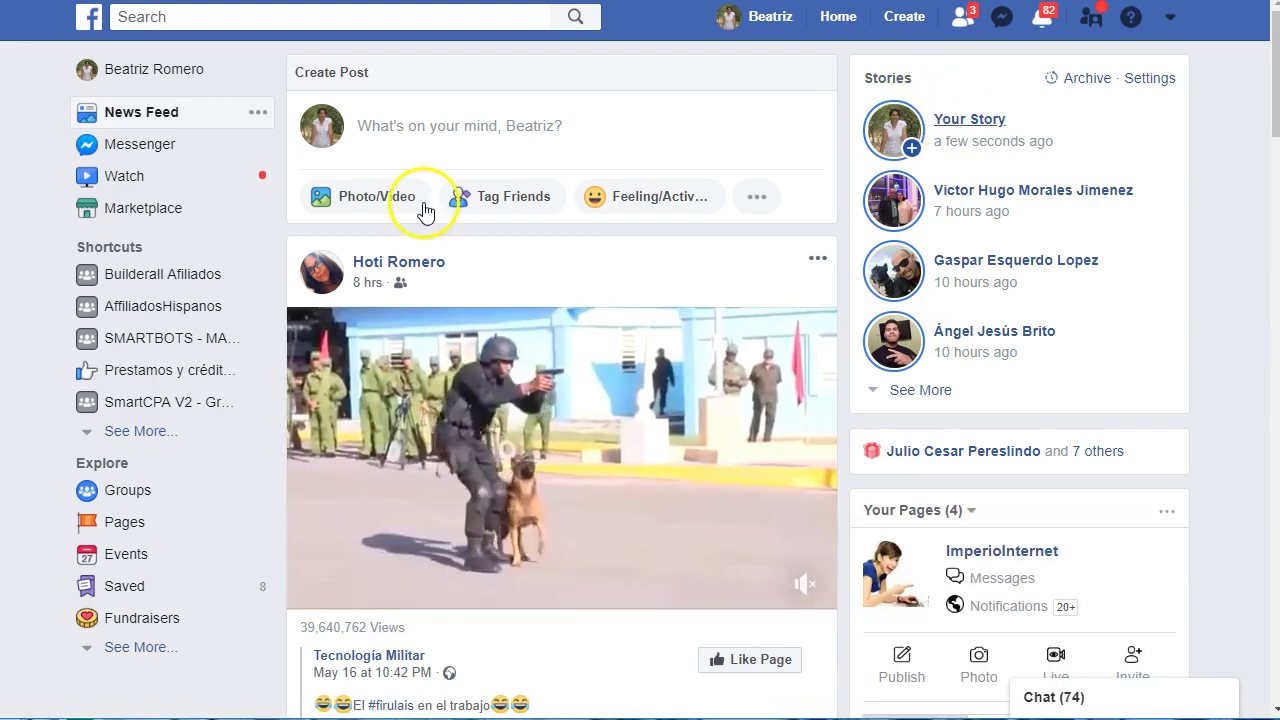
Step: View Your Story on Facebook and open its "Imagen interactiva" Genially link
left_click(963, 121)
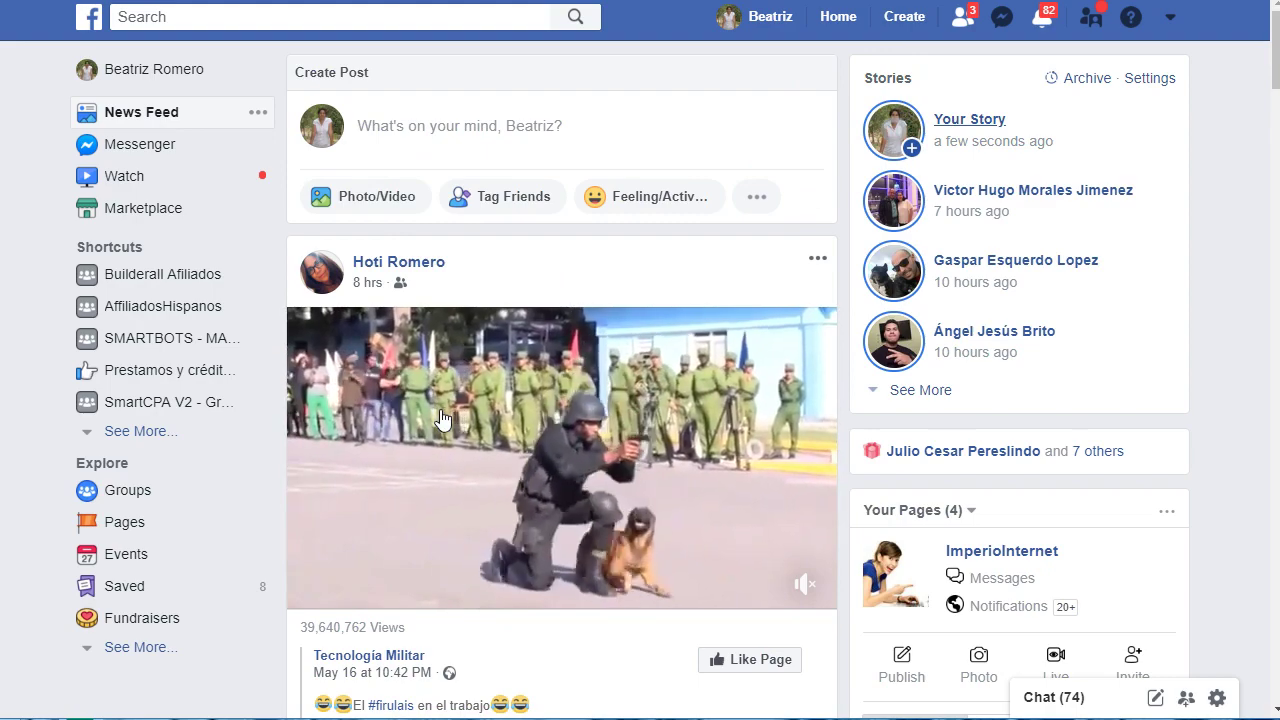
left_click(417, 391)
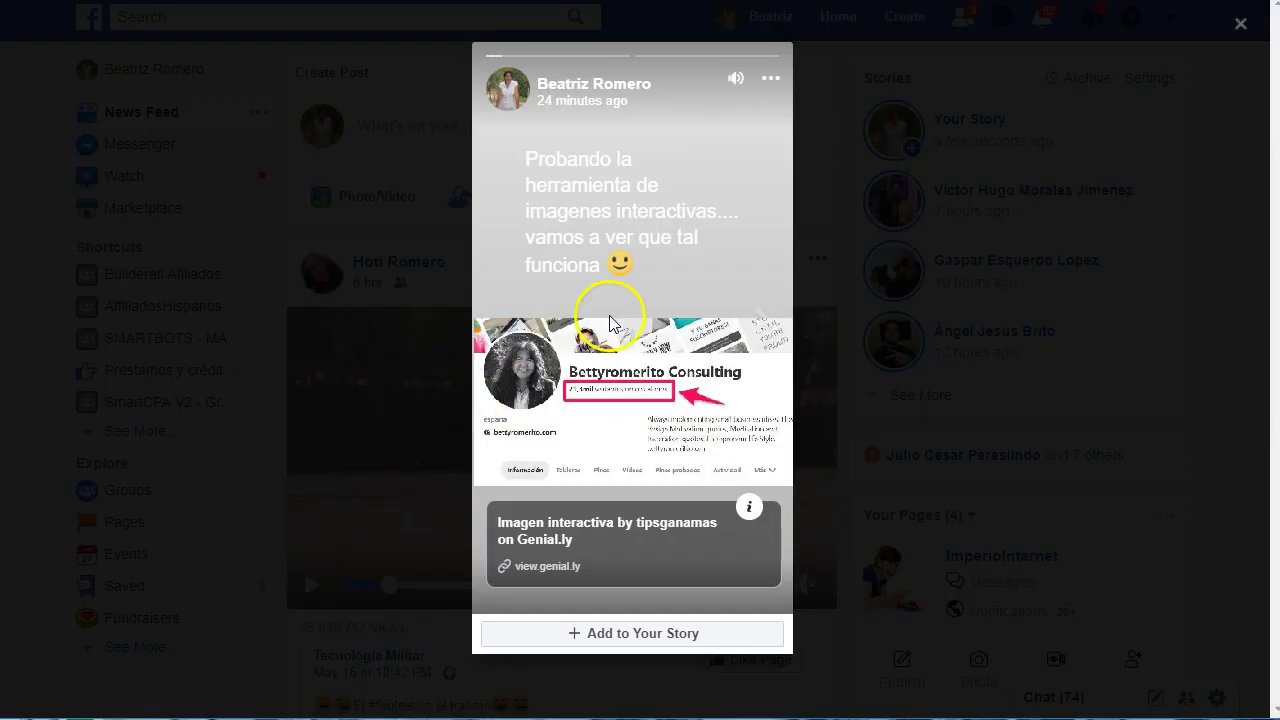
left_click(616, 523)
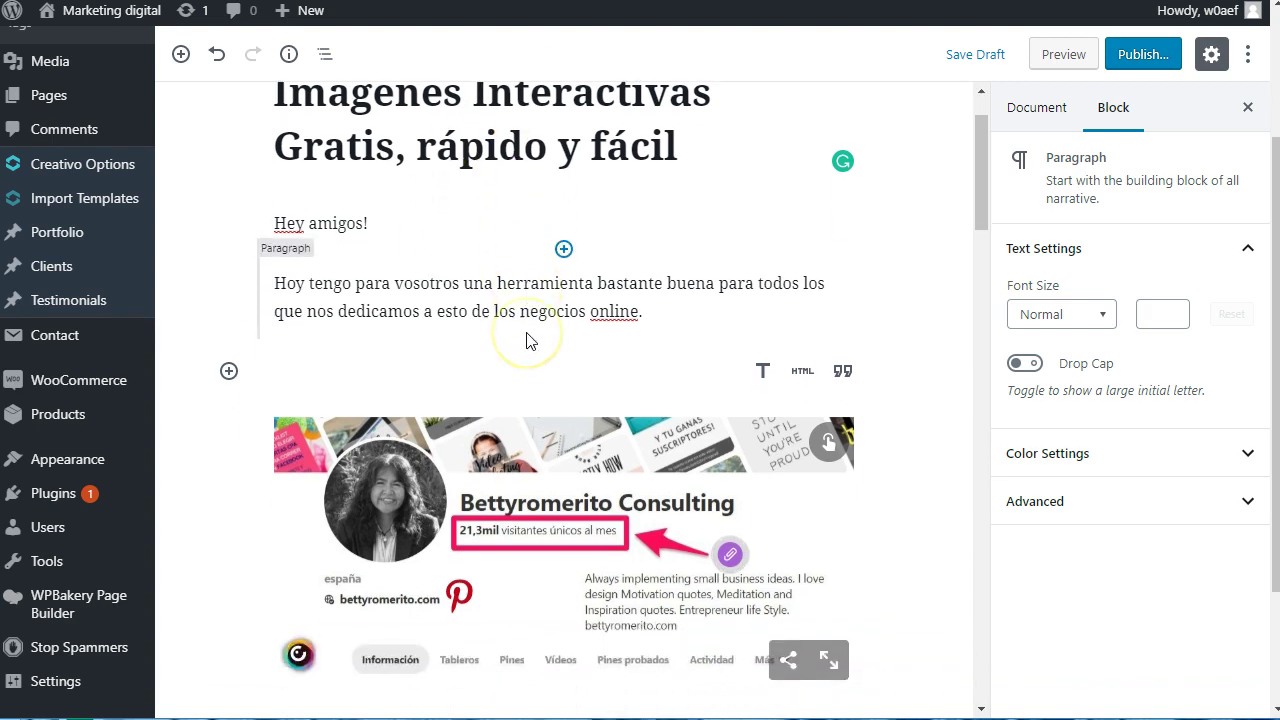
Step: Switch to the WordPress blog post and examine the embedded interactive image and its Pinterest button's label
scroll(528, 336, "down", 2)
scroll(530, 338, "up", 2)
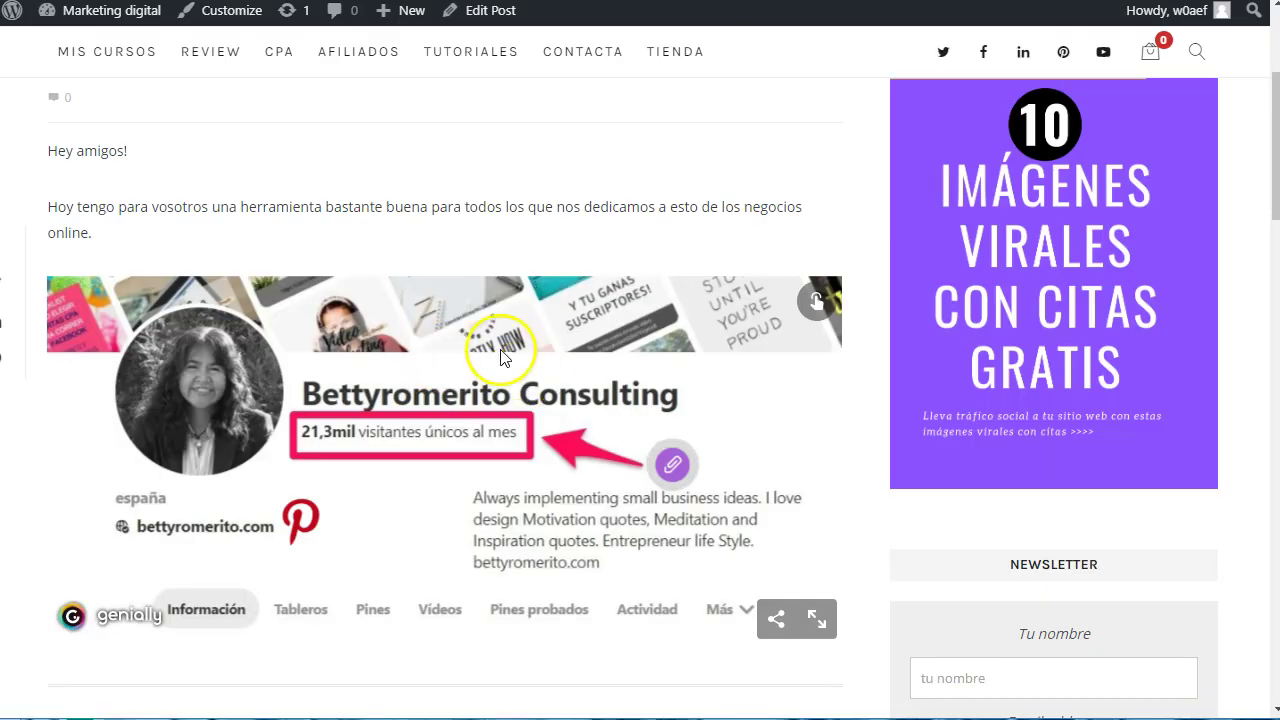
scroll(508, 343, "down", 1)
mouse_move(676, 372)
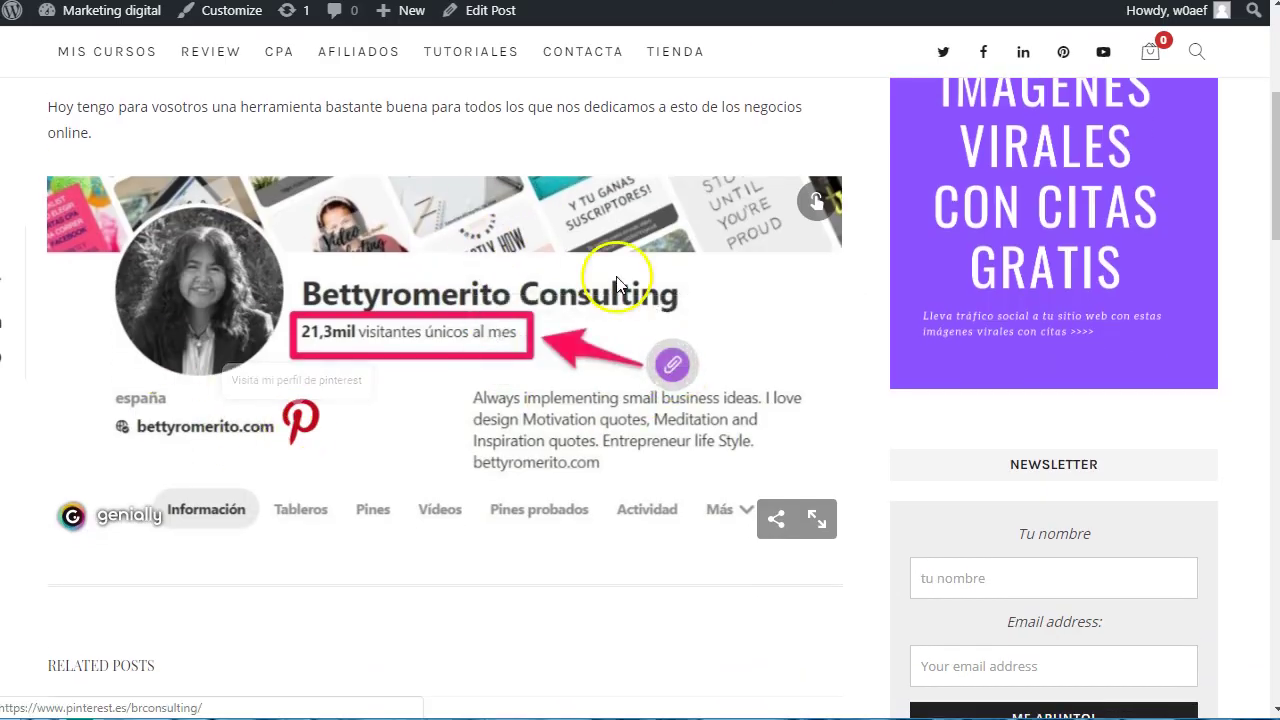
scroll(617, 284, "up", 5)
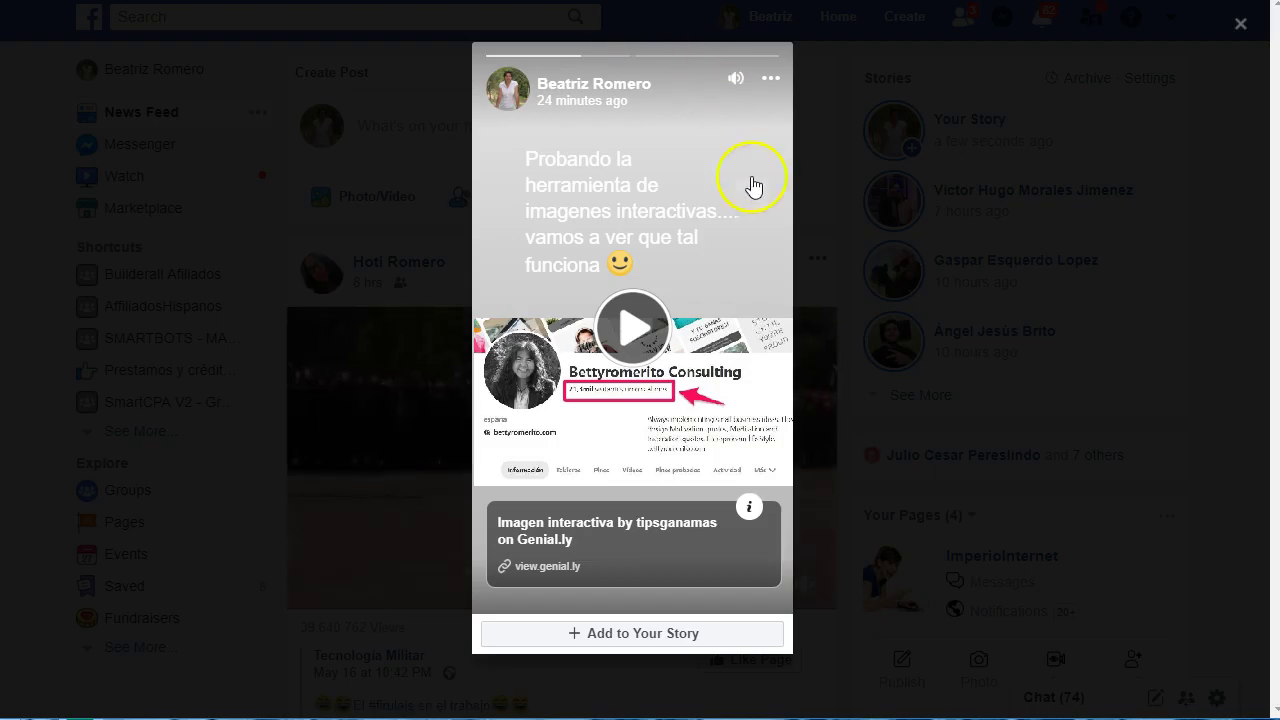
Step: Close the Facebook story and search the refreshed News Feed for the shared post
left_click(1240, 23)
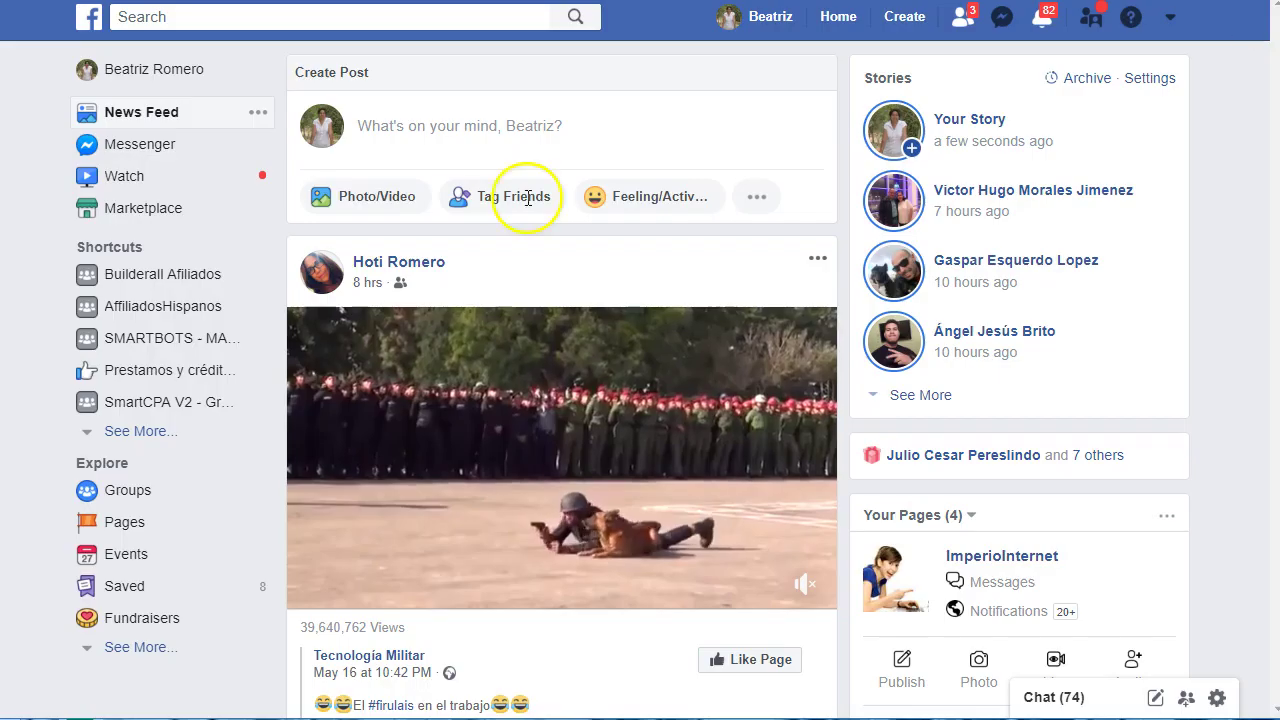
left_click(835, 20)
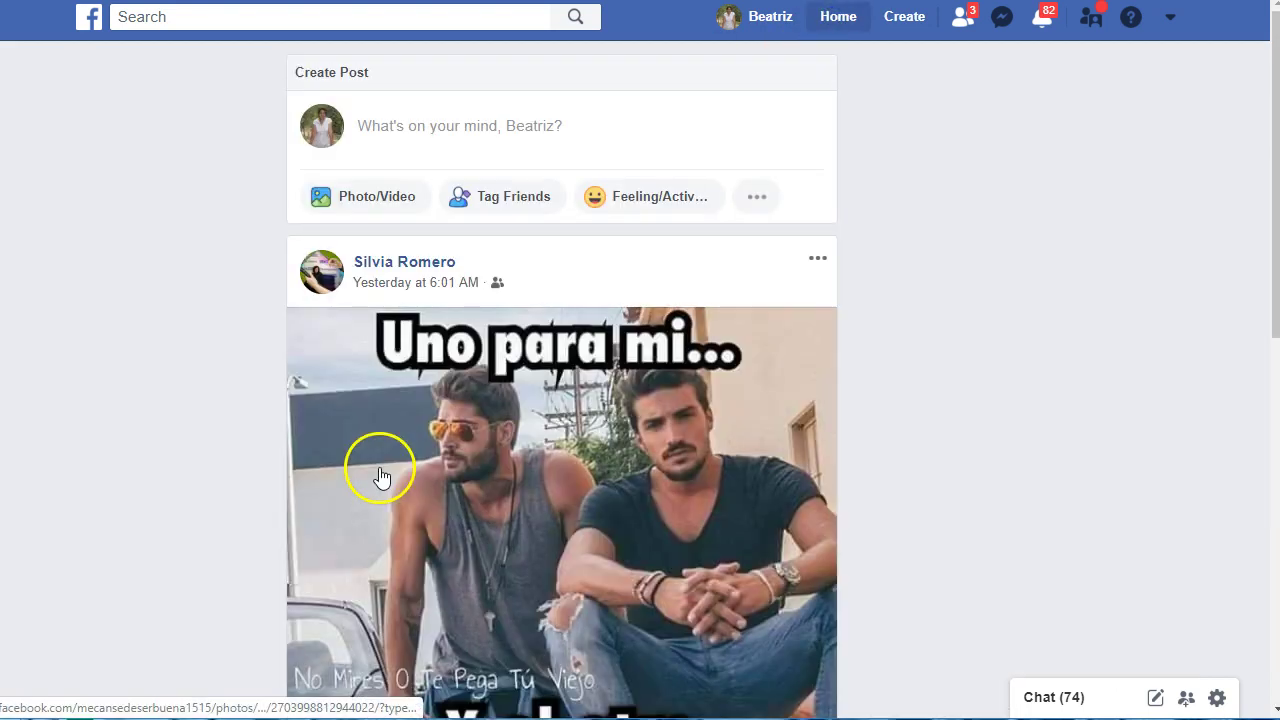
scroll(381, 477, "down", 10)
scroll(381, 477, "down", 13)
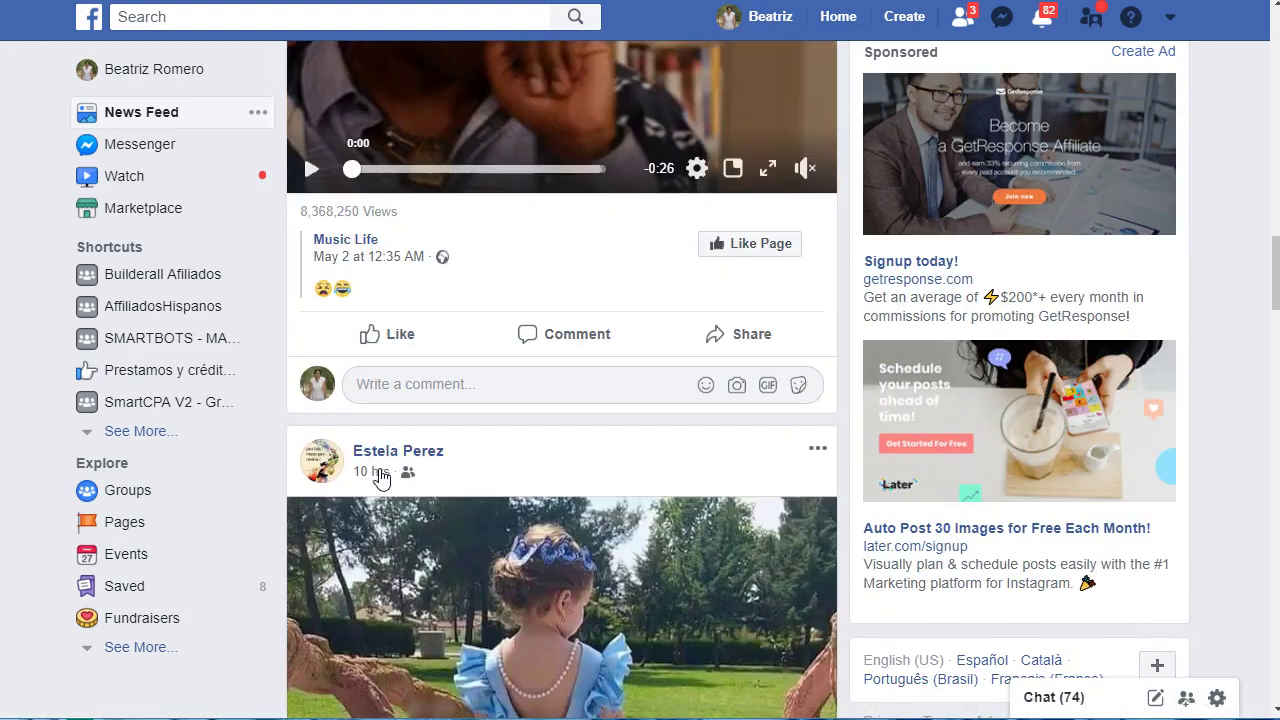
scroll(381, 477, "down", 10)
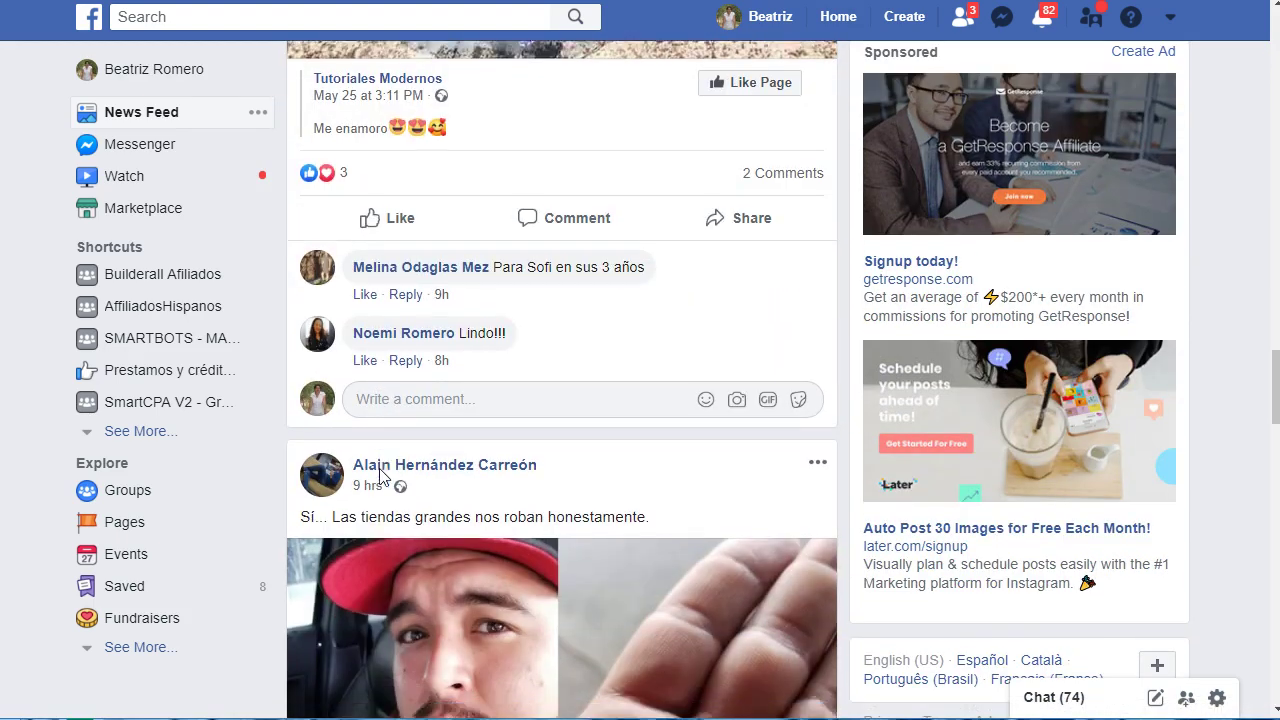
scroll(381, 477, "down", 5)
scroll(381, 477, "up", 20)
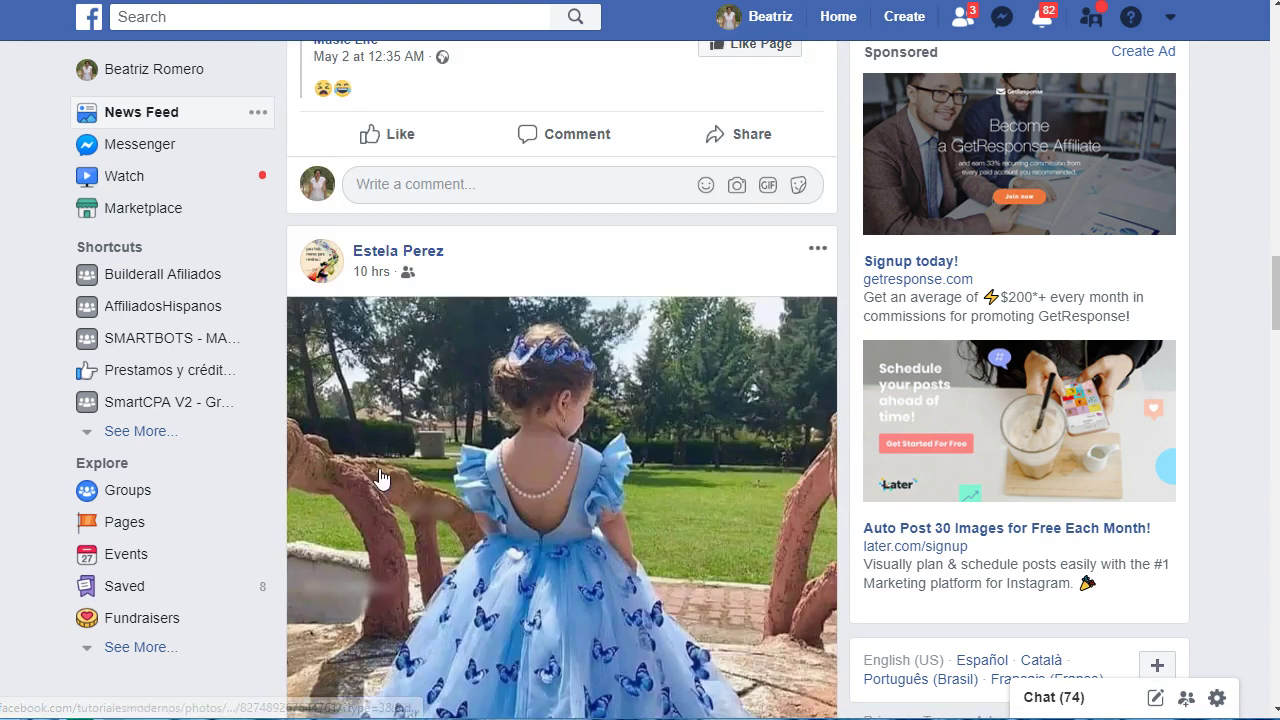
scroll(381, 477, "up", 2)
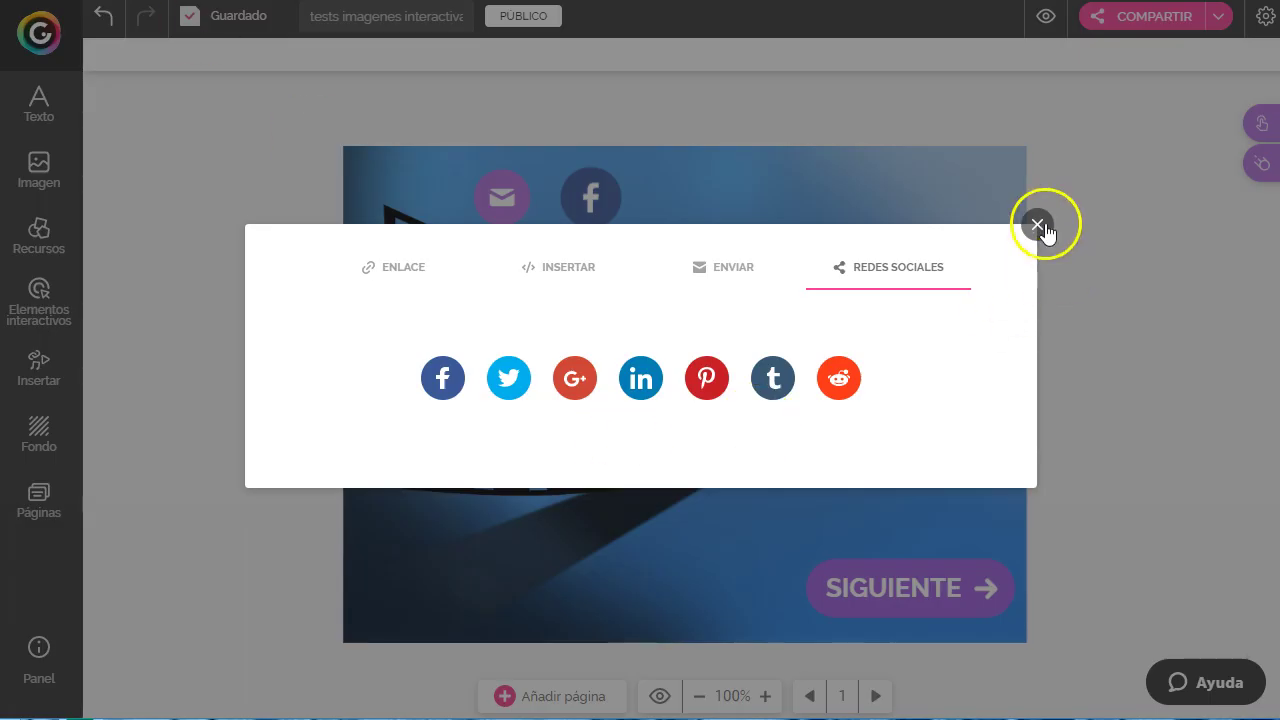
Step: Leave the sharing options and editor for the Genially dashboard, and open the Crear Genially catalogue
left_click(1038, 225)
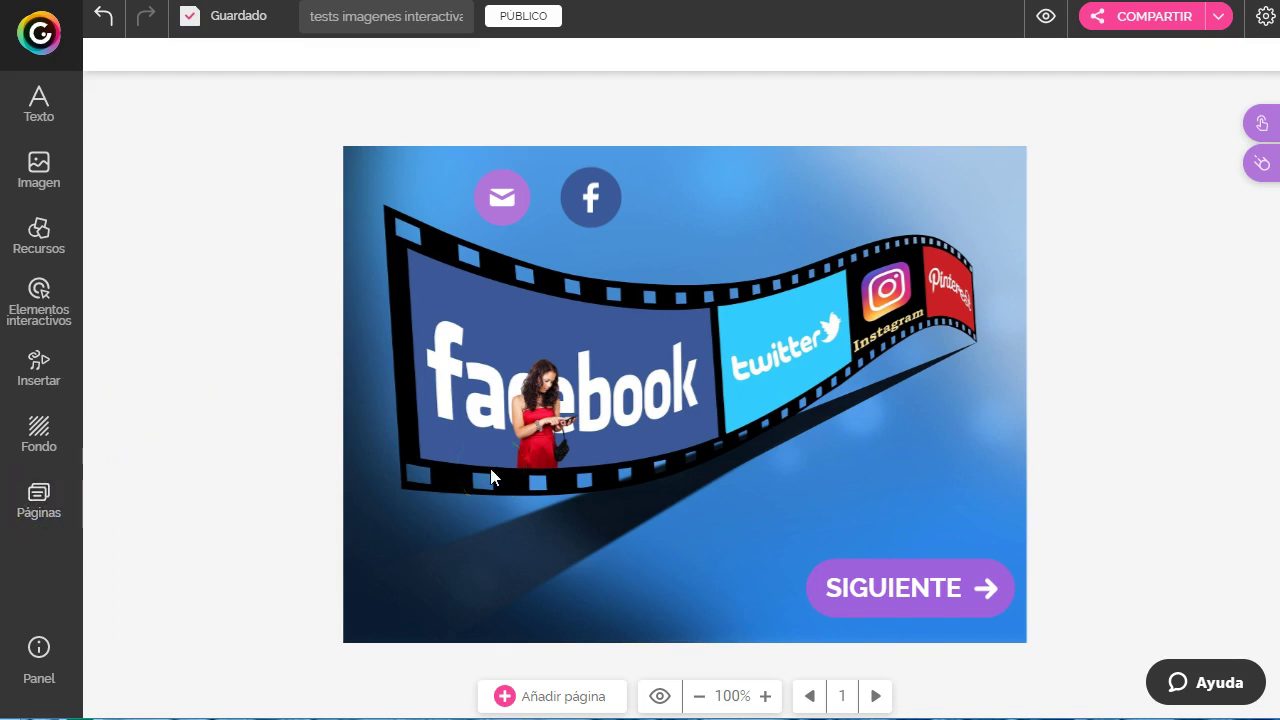
left_click(42, 35)
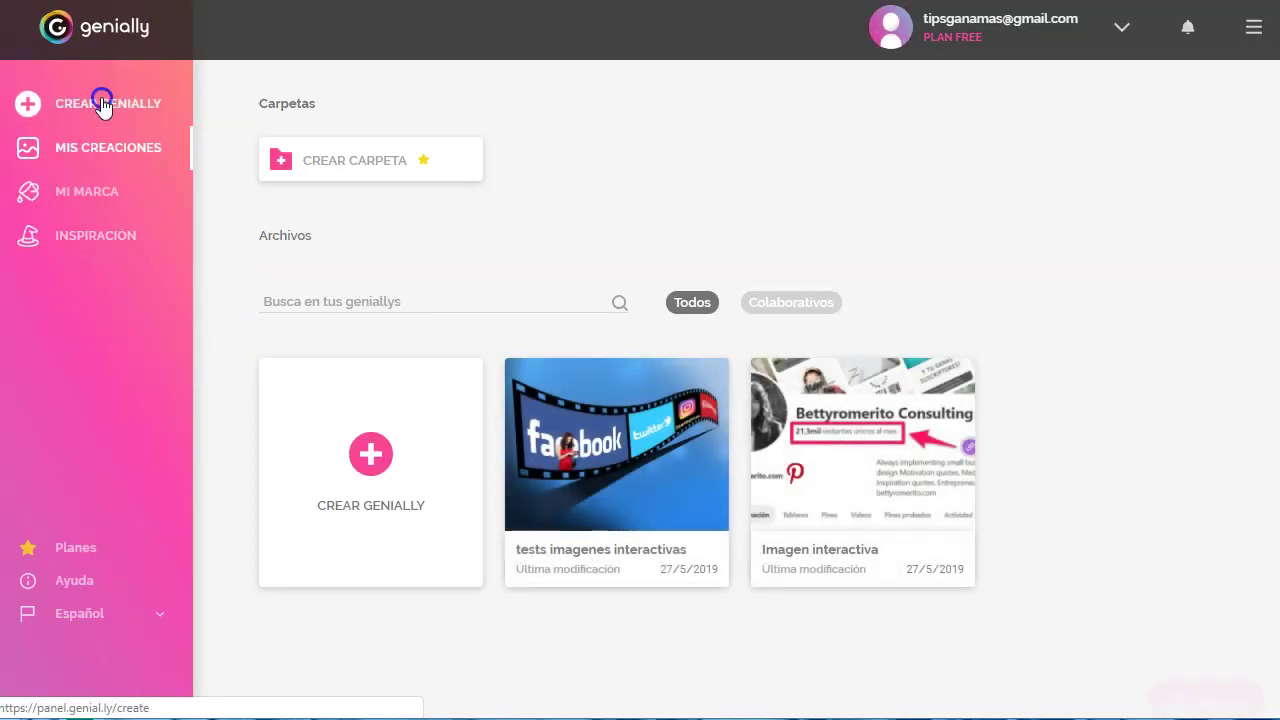
left_click(103, 105)
Step: Examine the Infografía vertical templates filtered by Gratis, and the canvas sizes offered under En Blanco
mouse_move(788, 380)
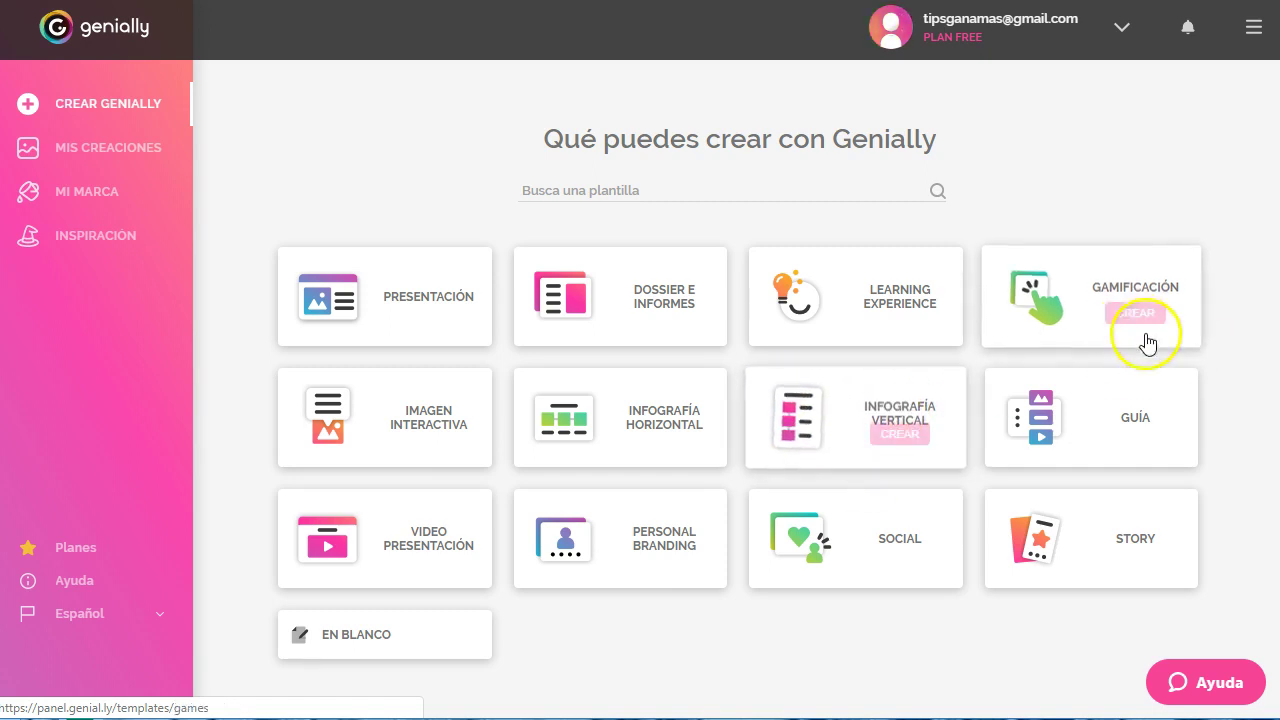
left_click(898, 404)
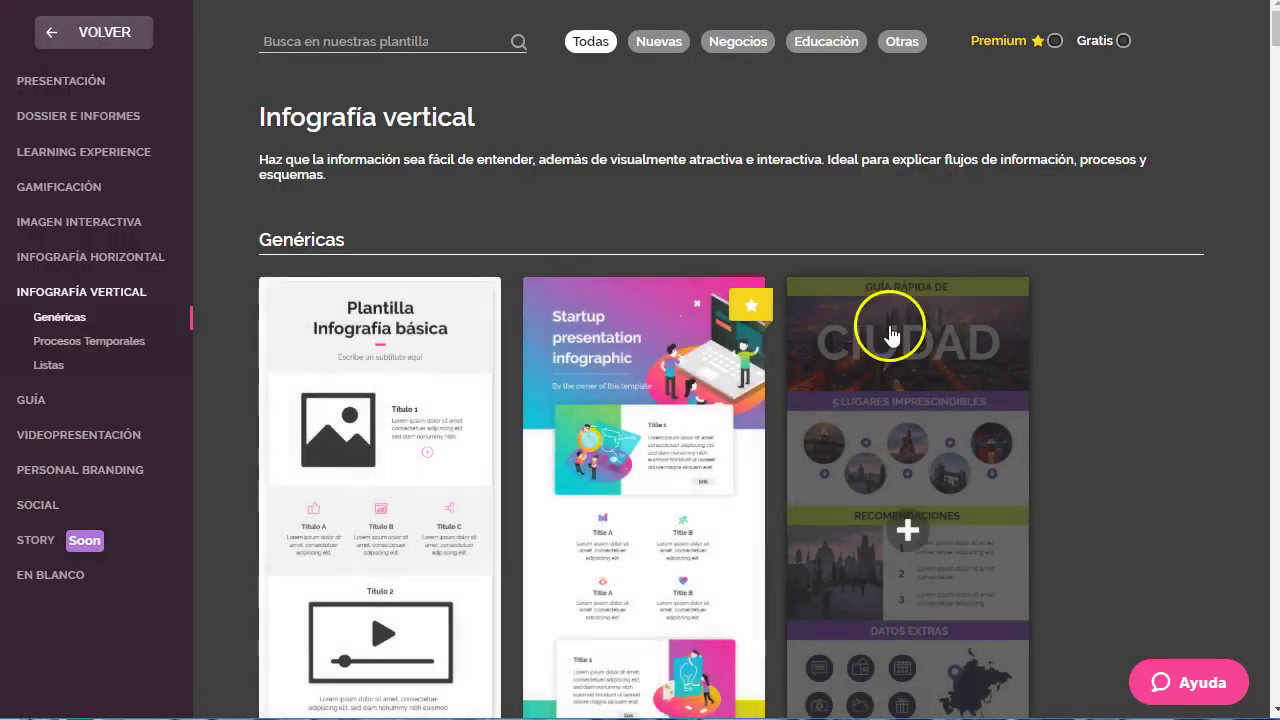
left_click(1123, 42)
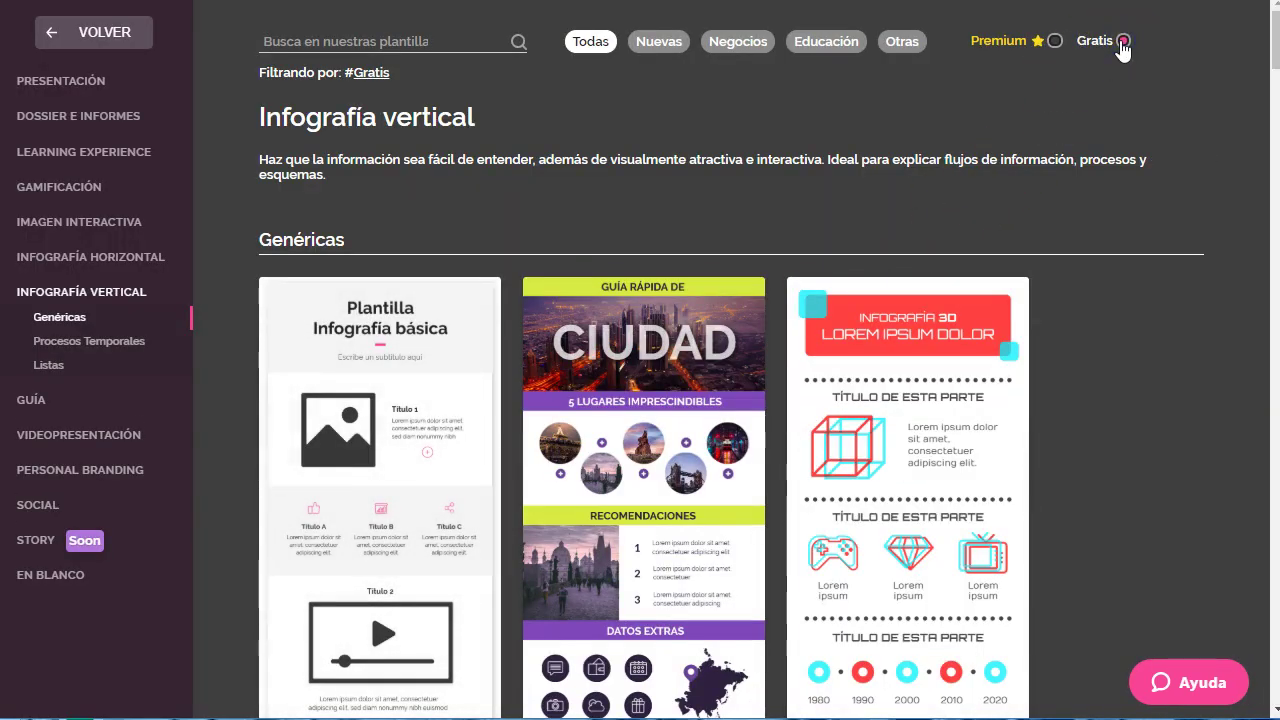
scroll(335, 397, "down", 2)
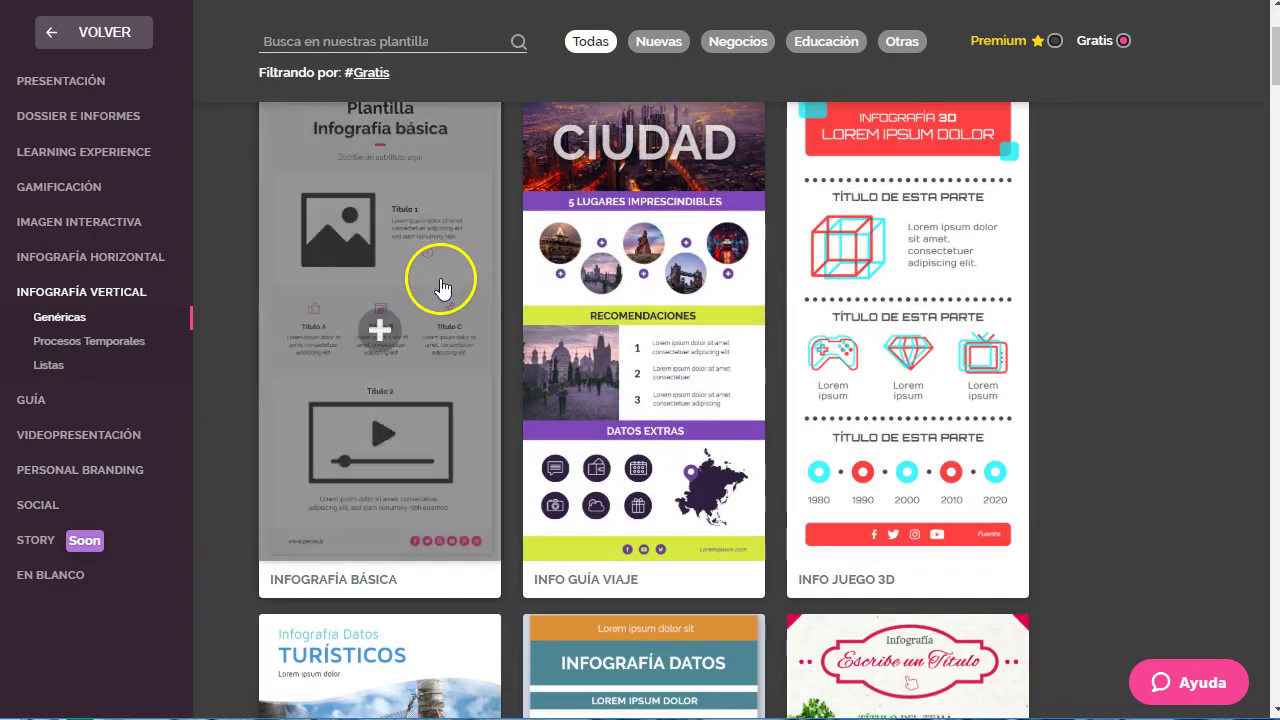
scroll(586, 425, "down", 2)
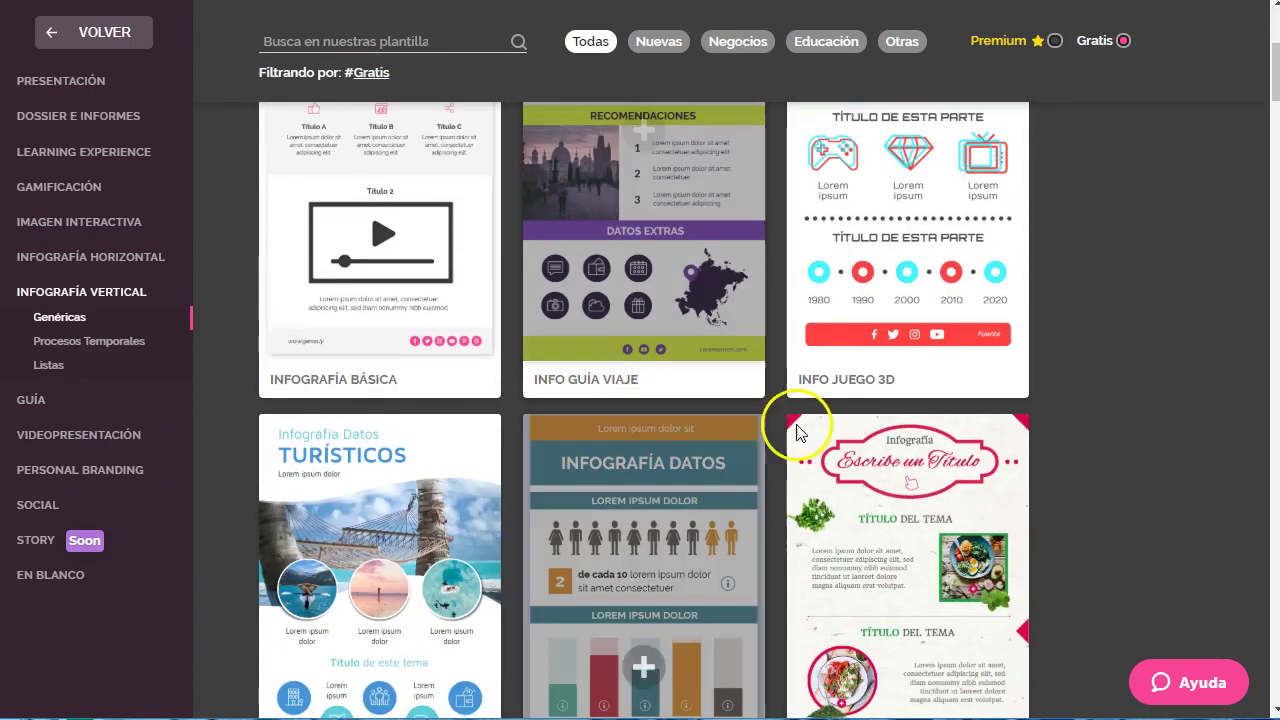
scroll(797, 432, "down", 6)
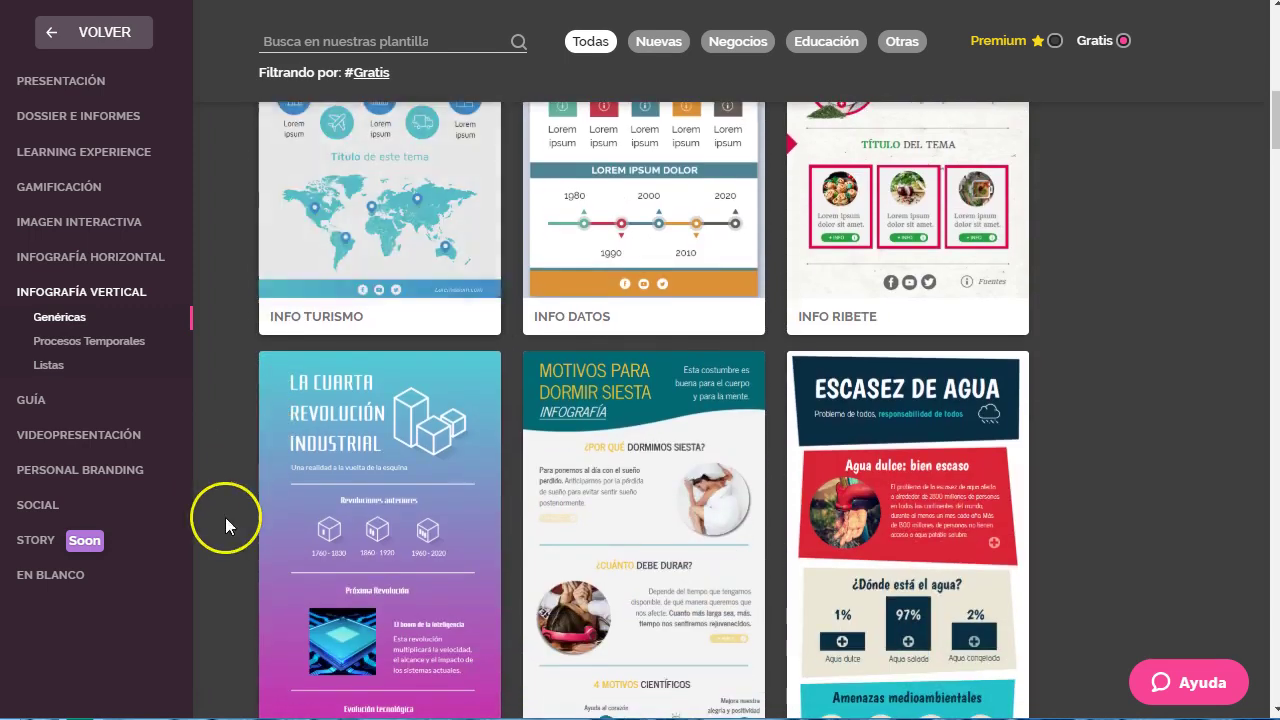
scroll(225, 517, "down", 7)
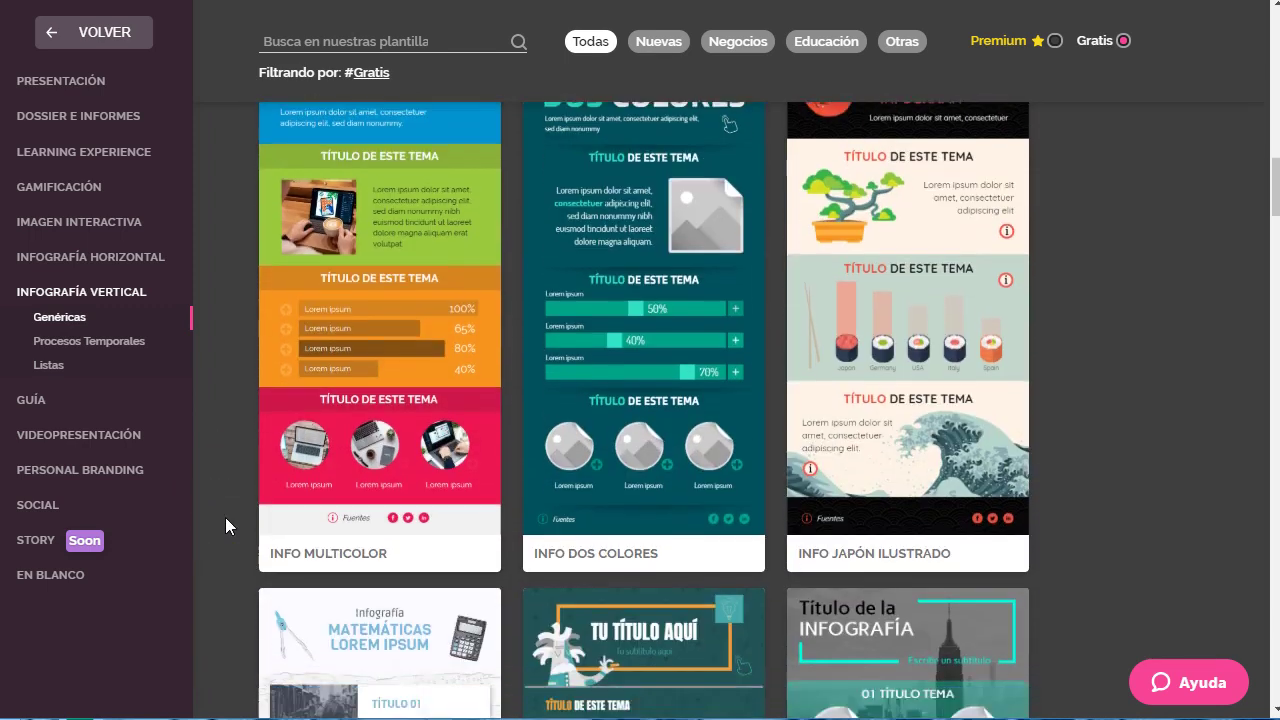
scroll(225, 517, "down", 10)
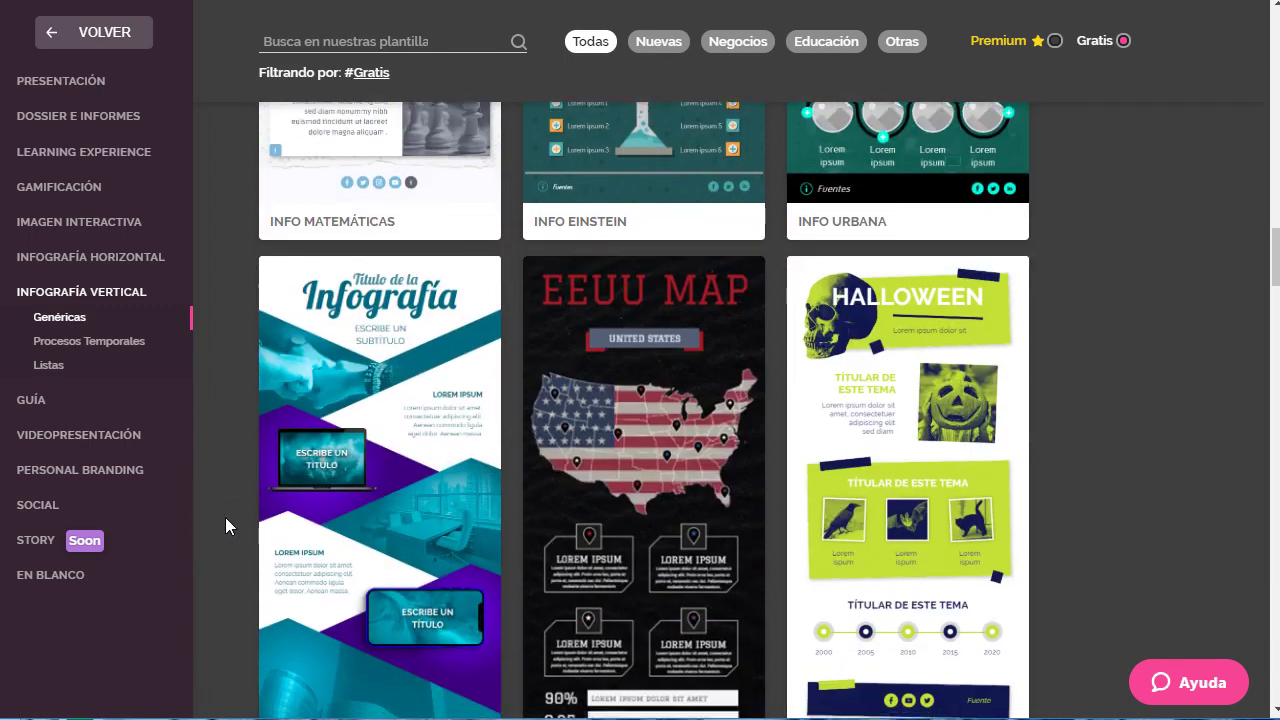
scroll(225, 517, "down", 8)
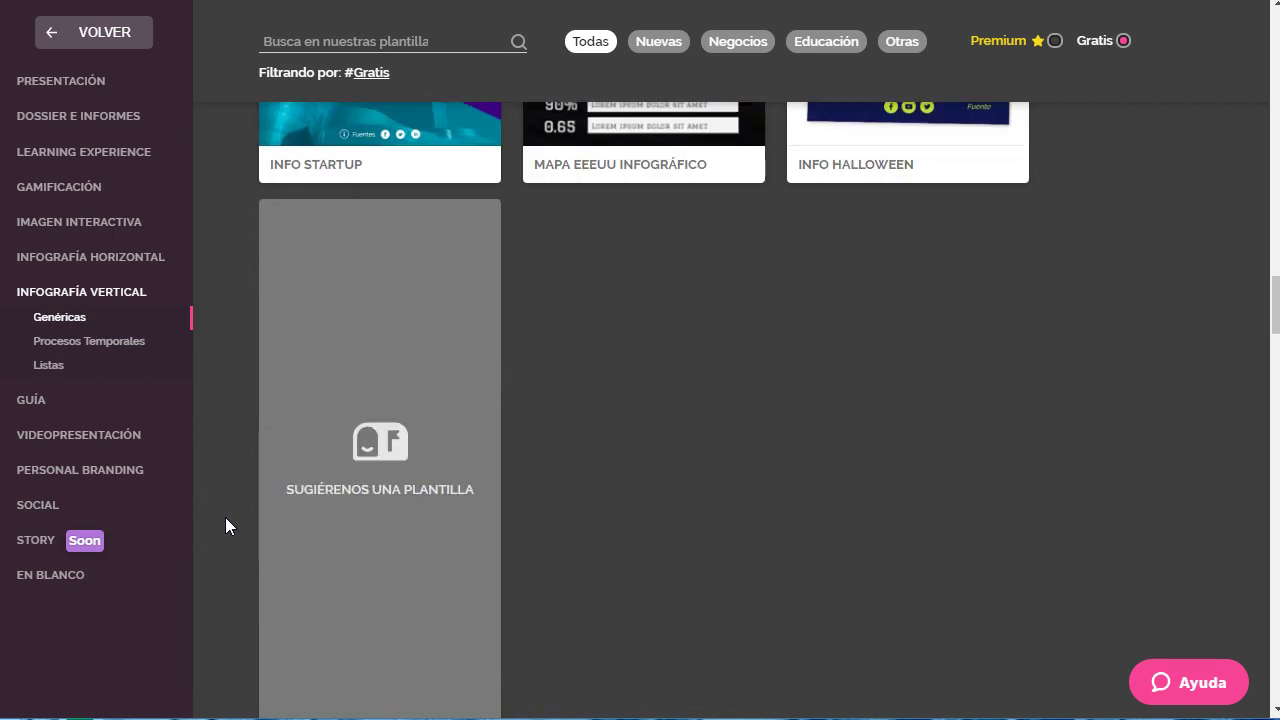
scroll(225, 517, "down", 2)
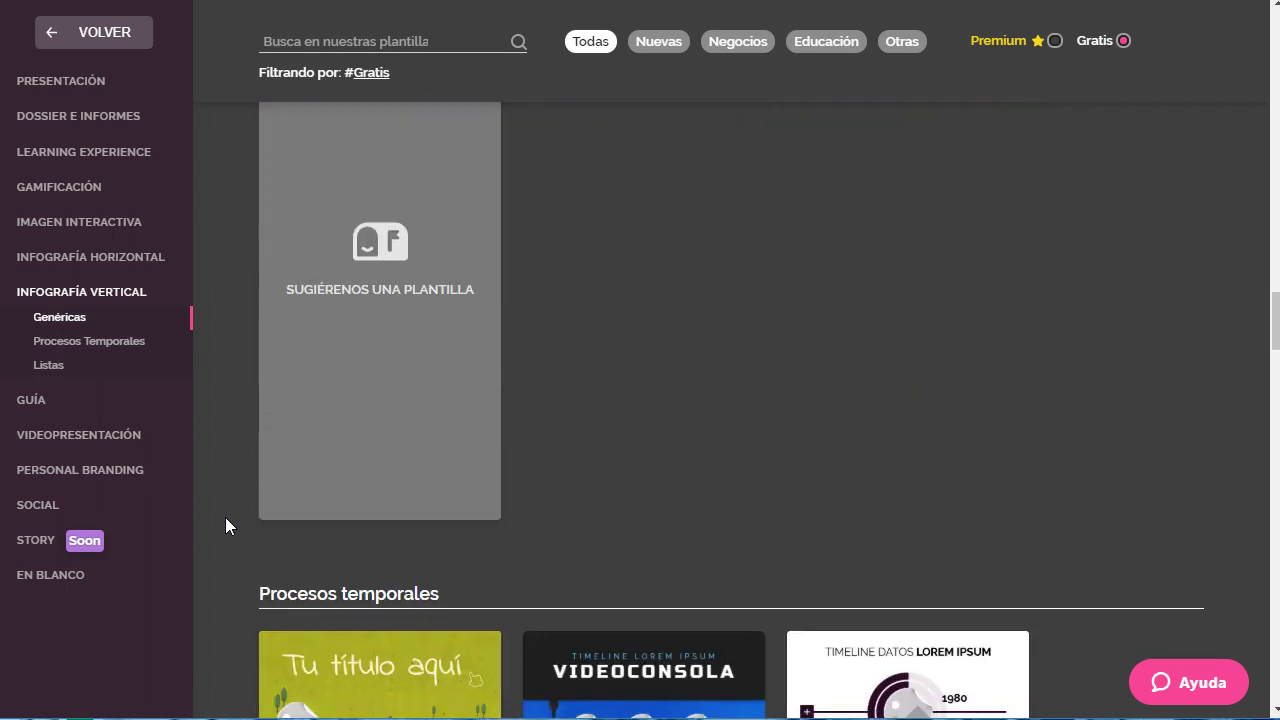
scroll(225, 517, "up", 20)
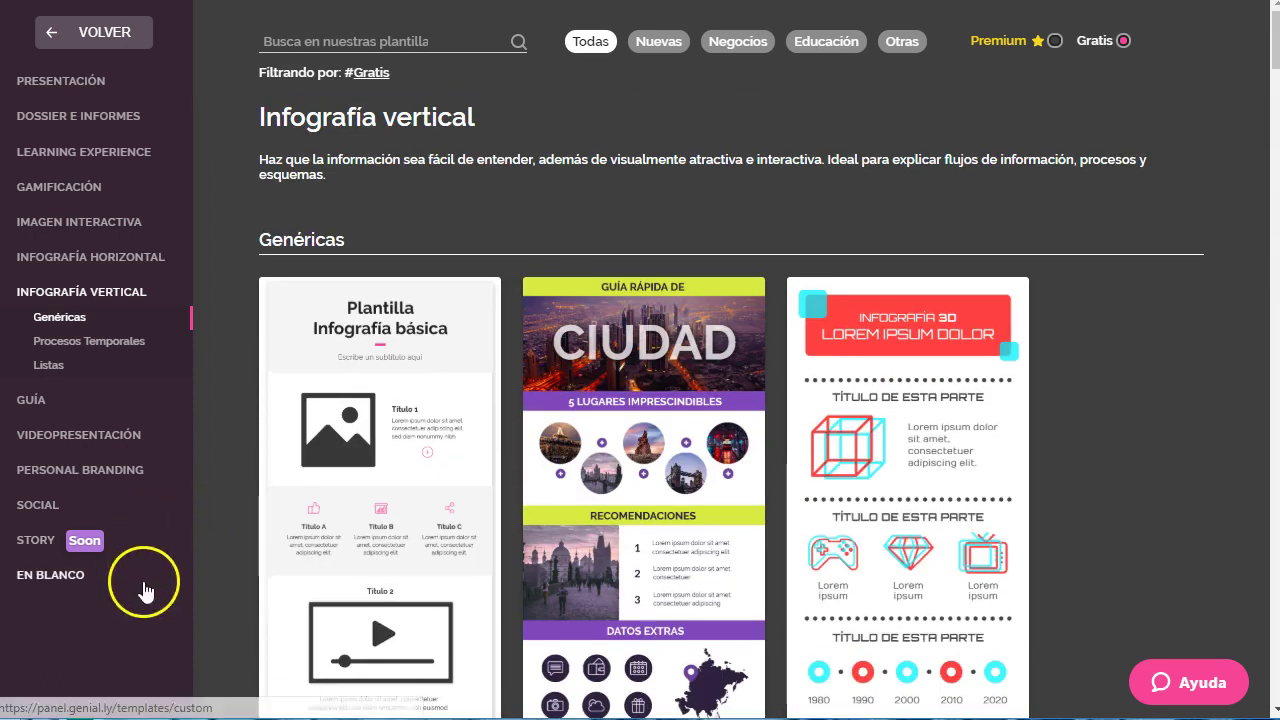
left_click(66, 576)
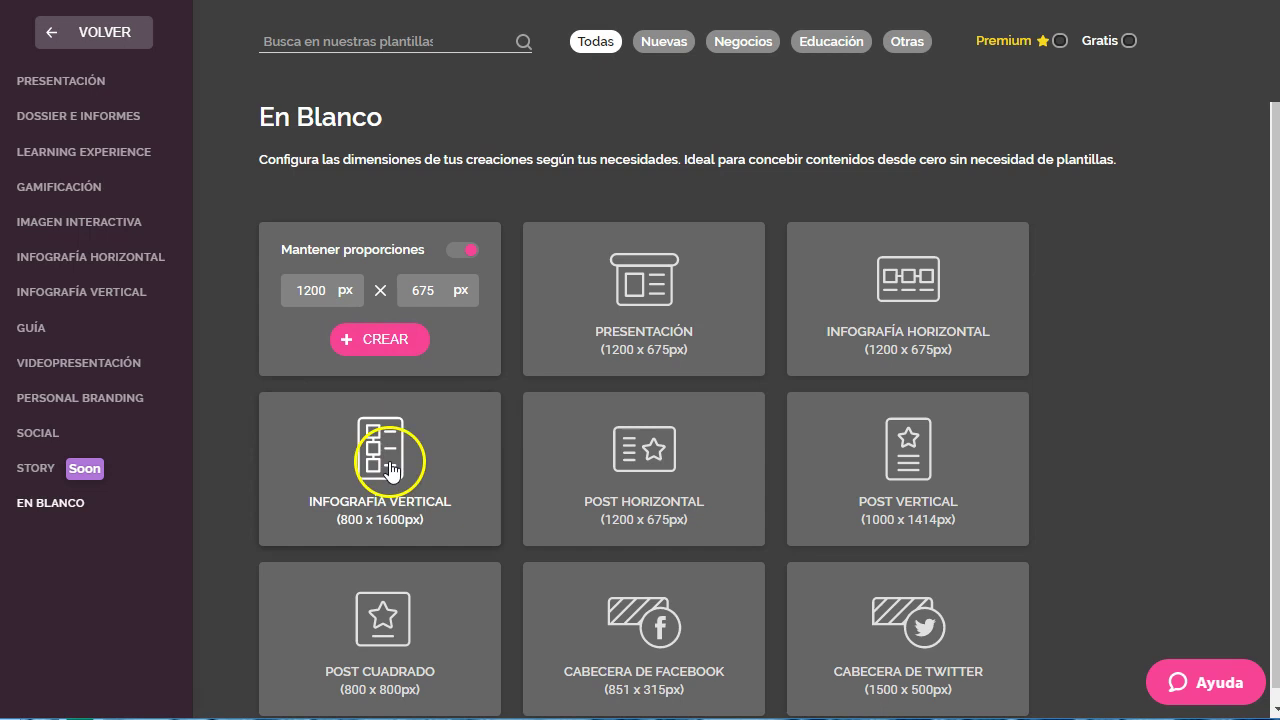
Step: Create a blank canvas with custom dimensions of 600 x 1200 px and Mantener proporciones turned off
scroll(933, 451, "down", 1)
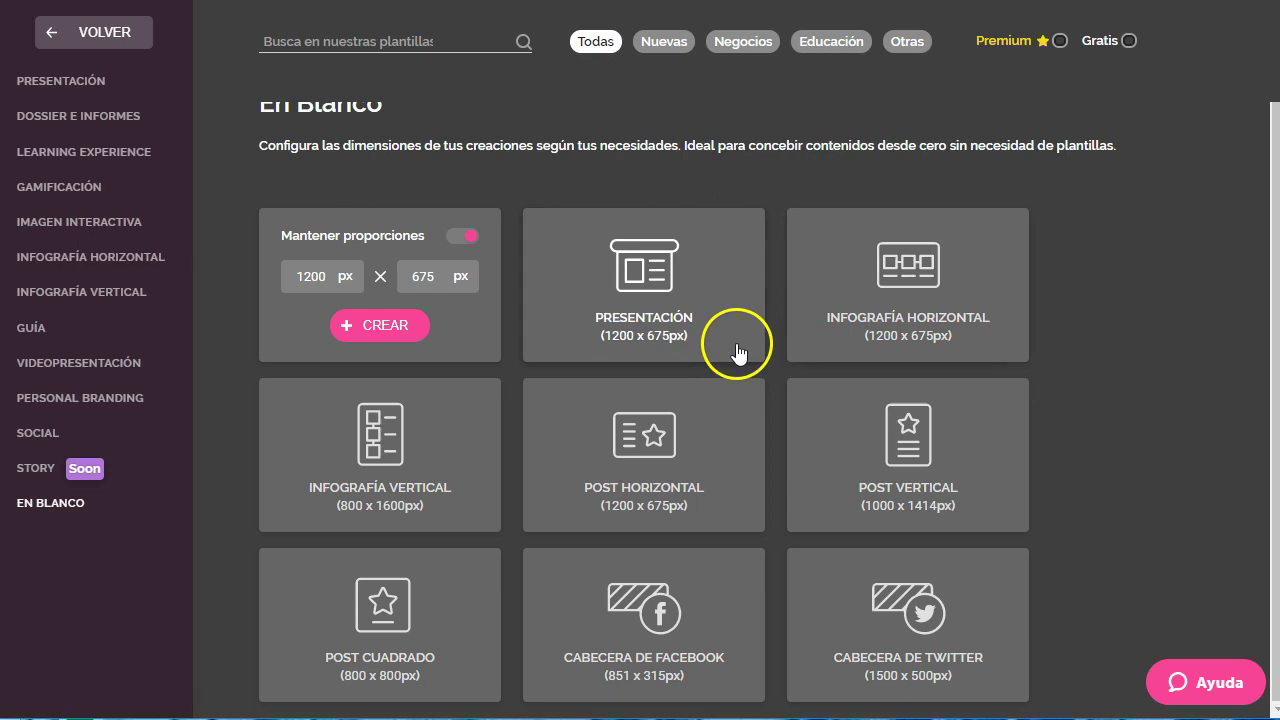
left_click(316, 278)
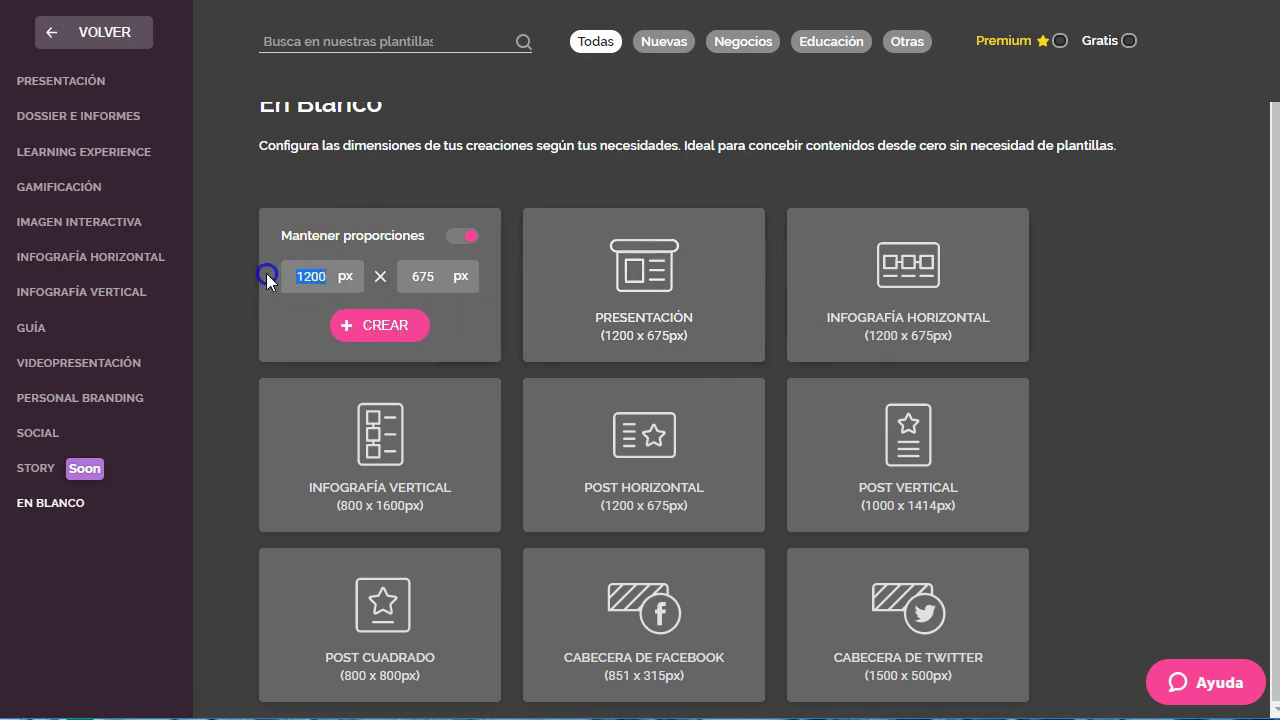
type("600")
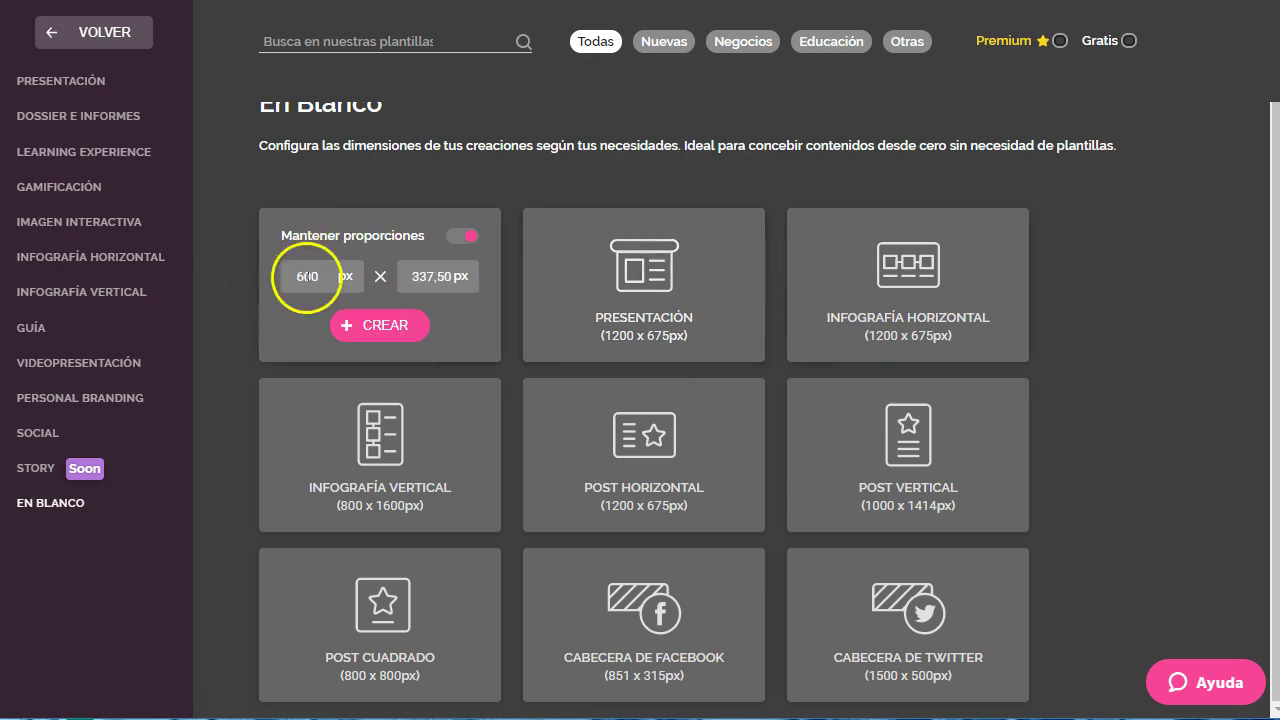
left_click(451, 273)
type("1200")
left_click(455, 237)
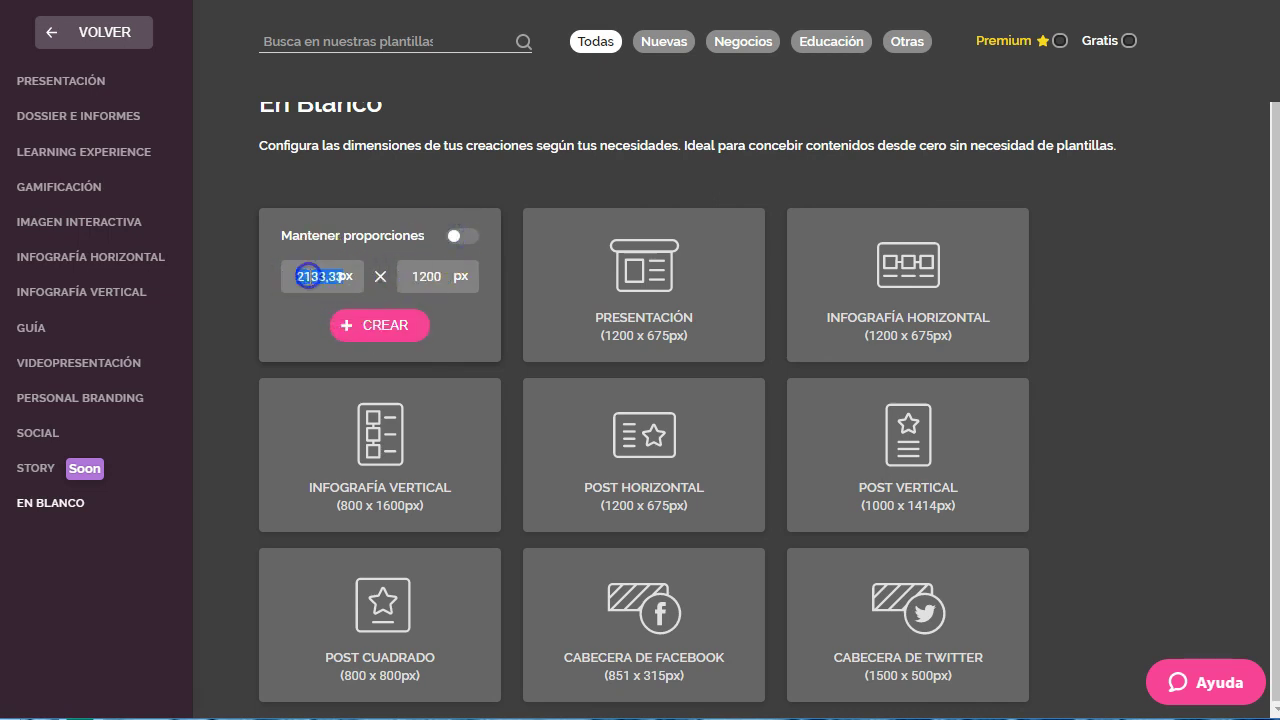
left_click(384, 326)
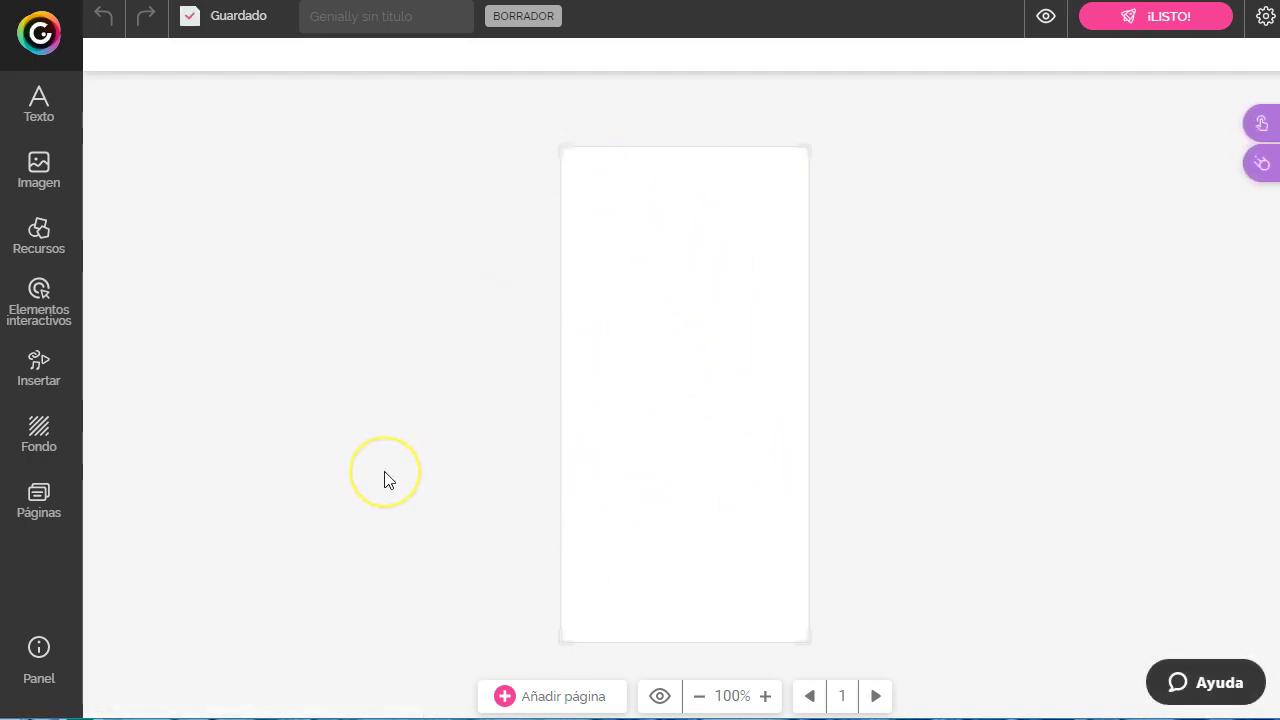
Step: Leave the editor of the untitled blank creation
left_click(39, 34)
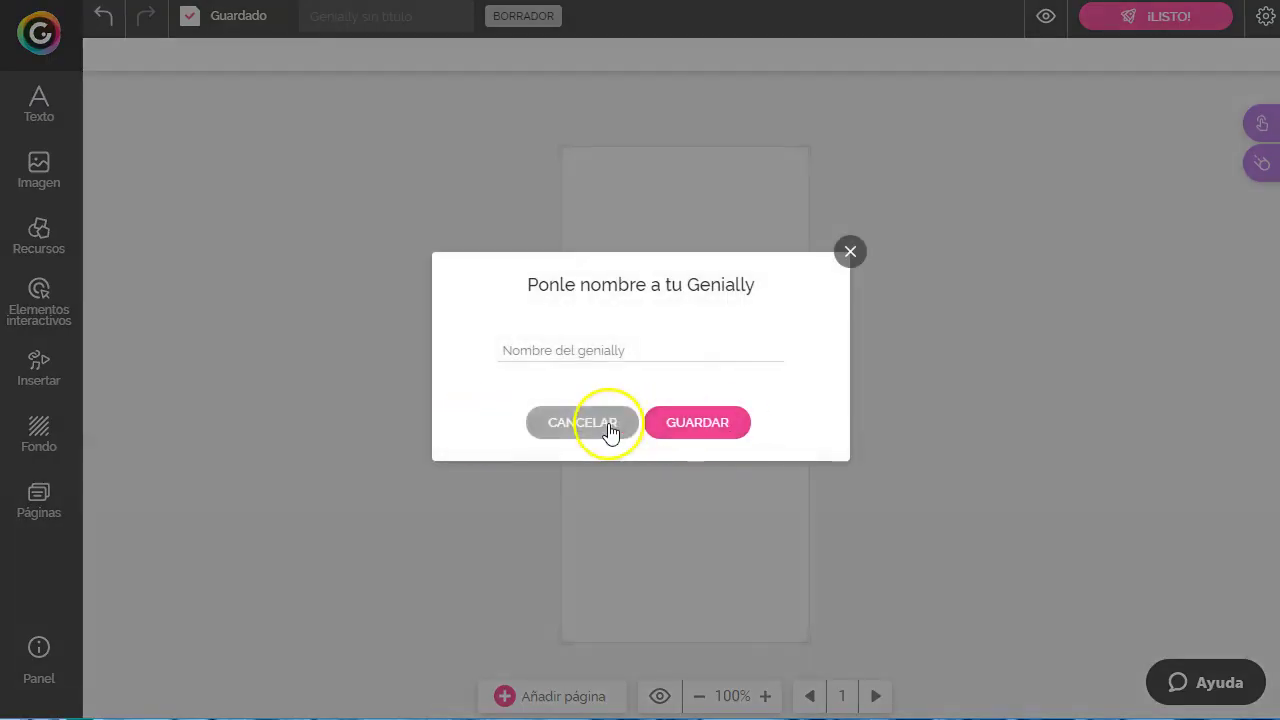